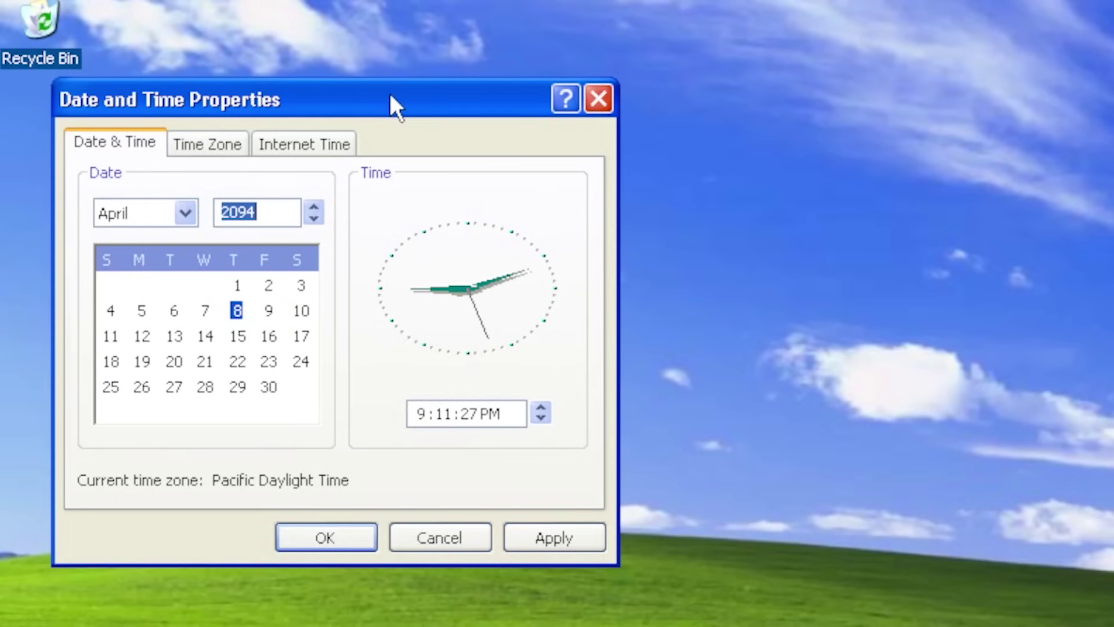
{"action": "key", "text": "Up"}
{"action": "key", "text": "Up"}
{"action": "key", "text": "Up"}
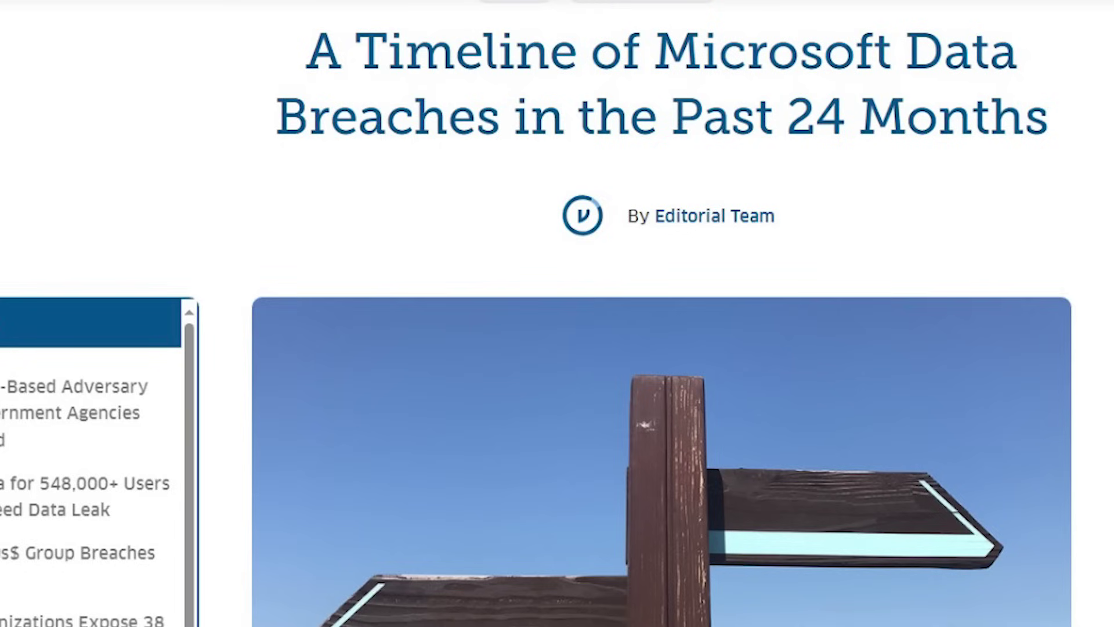
- Step the year spinner in Date and Time Properties up to 2098
{"action": "scroll", "coordinate": [661, 313], "scroll_direction": "down", "scroll_amount": 5}
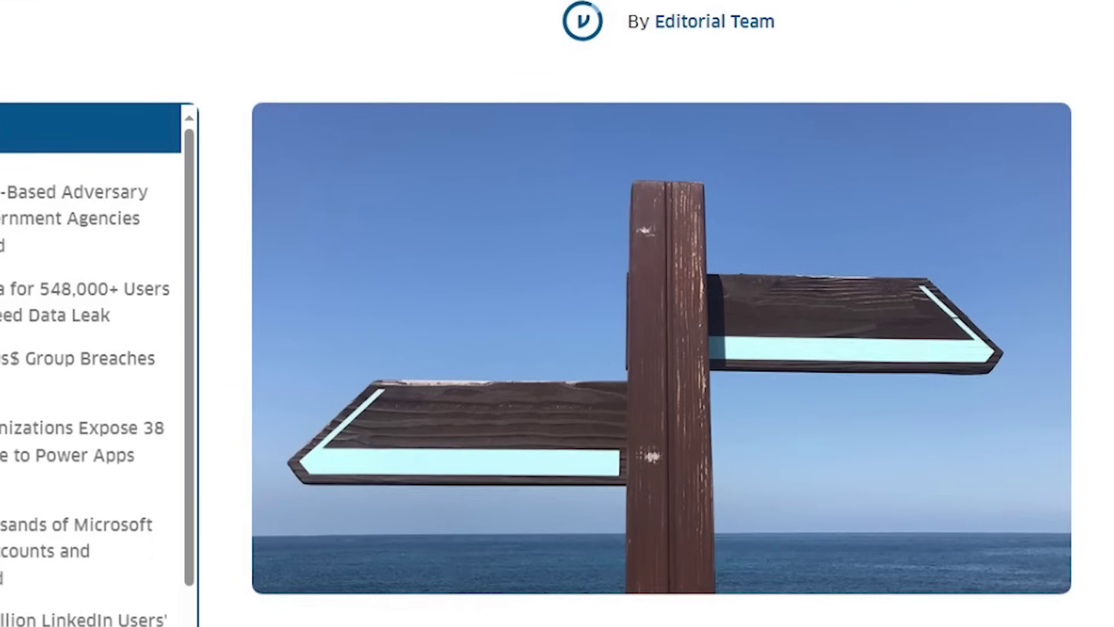
- Scroll through the Microsoft breaches article down to the fake Windows 11 upgrade malware article
{"action": "scroll", "coordinate": [661, 314], "scroll_direction": "down", "scroll_amount": 7}
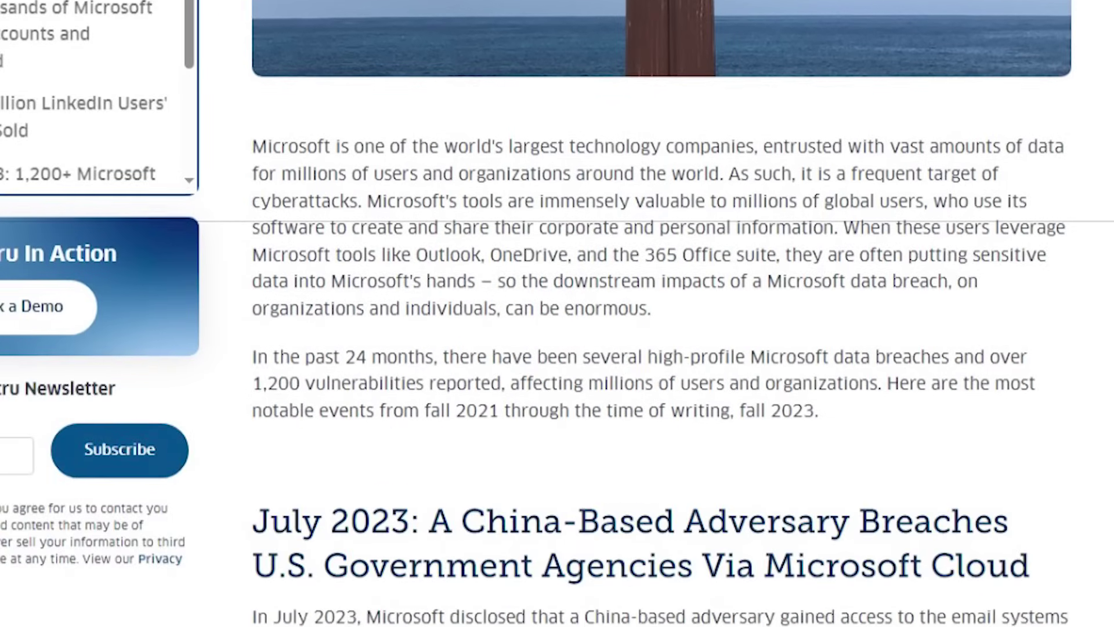
{"action": "scroll", "coordinate": [662, 313], "scroll_direction": "down", "scroll_amount": 7}
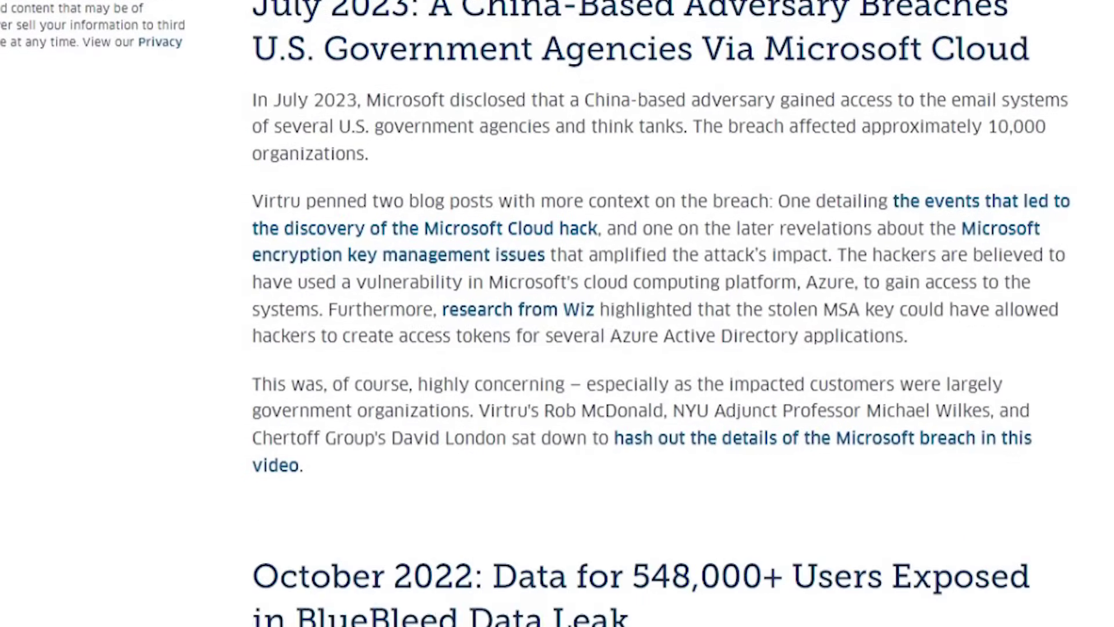
{"action": "scroll", "coordinate": [662, 313], "scroll_direction": "down", "scroll_amount": 7}
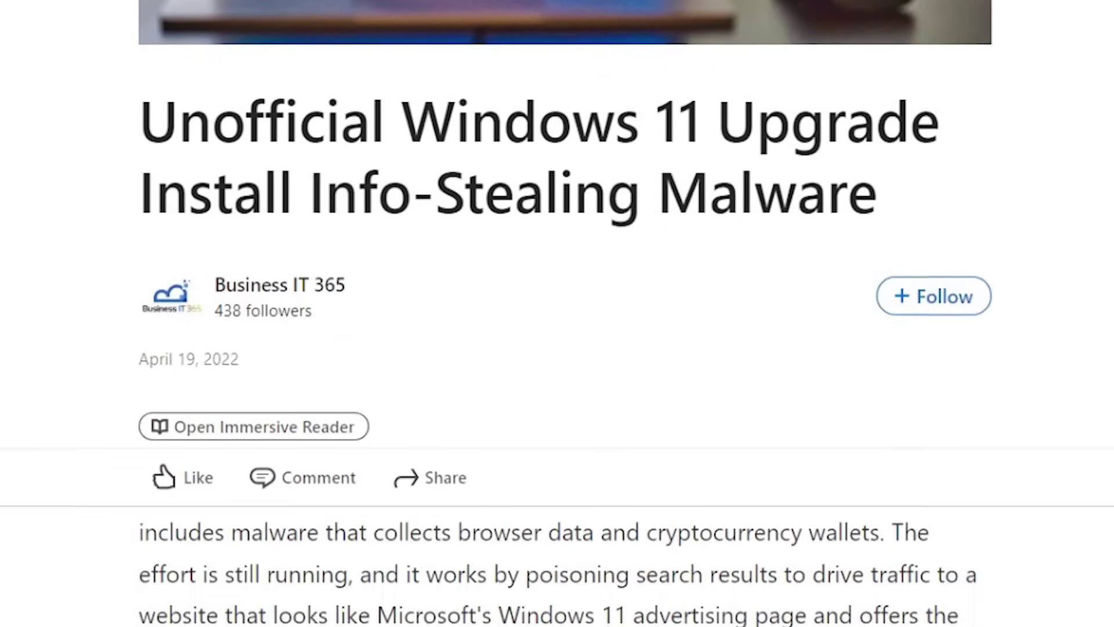
{"action": "scroll", "coordinate": [557, 314], "scroll_direction": "down", "scroll_amount": 6}
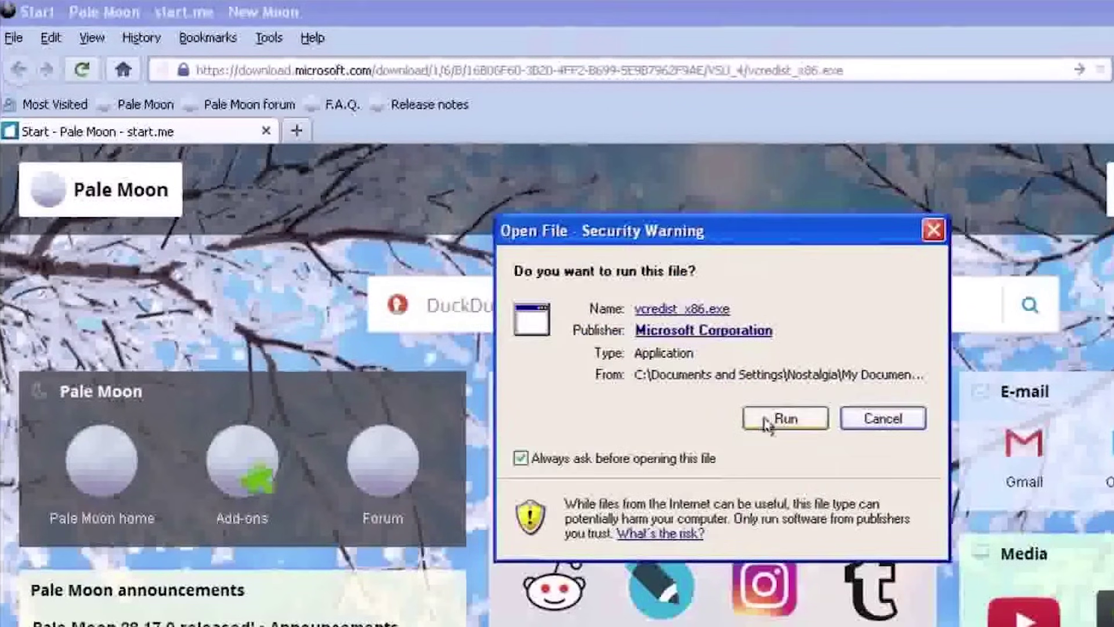
- Run vcredist_x86.exe, agree to the license terms and install the Visual C++ 2012 x86 runtime
{"action": "left_click", "coordinate": [778, 419]}
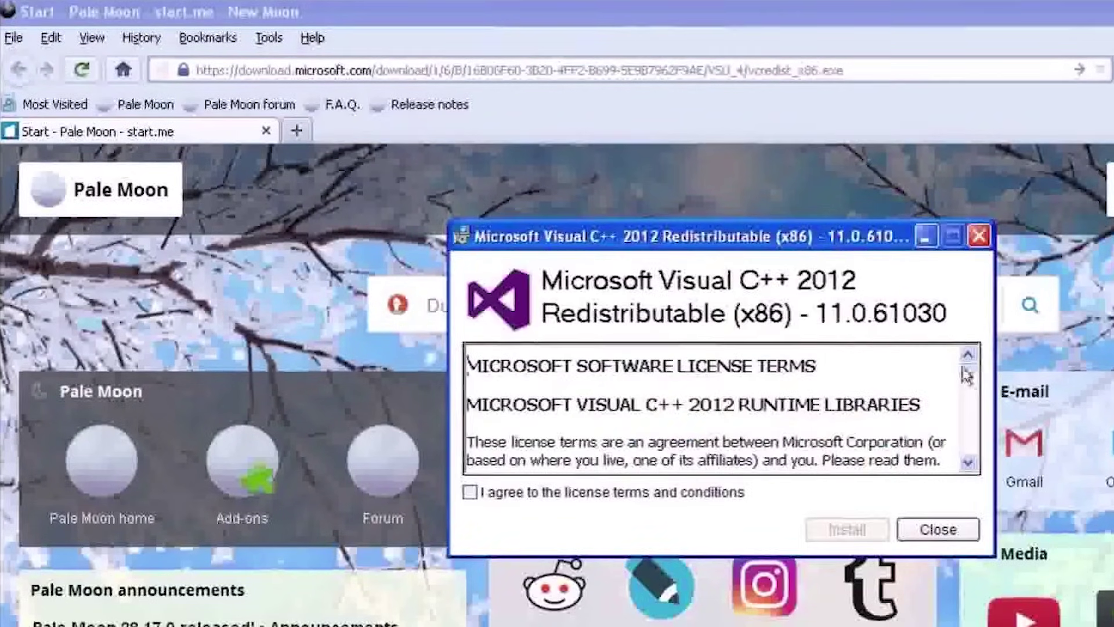
{"action": "left_click_drag", "start_coordinate": [968, 365], "coordinate": [969, 461]}
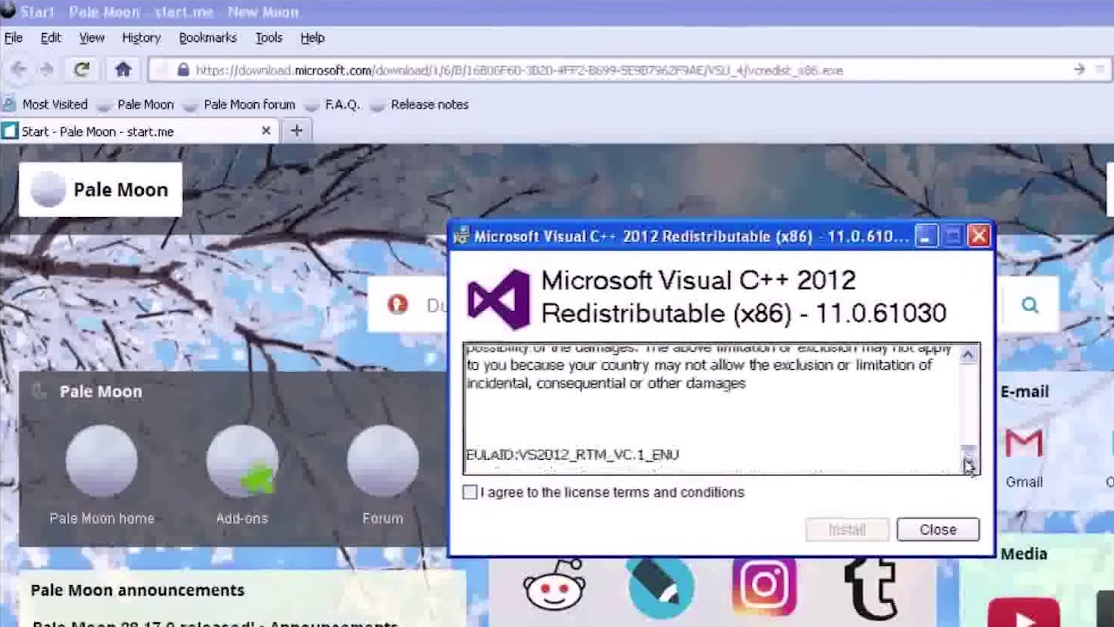
{"action": "left_click", "coordinate": [561, 493]}
{"action": "left_click", "coordinate": [846, 529]}
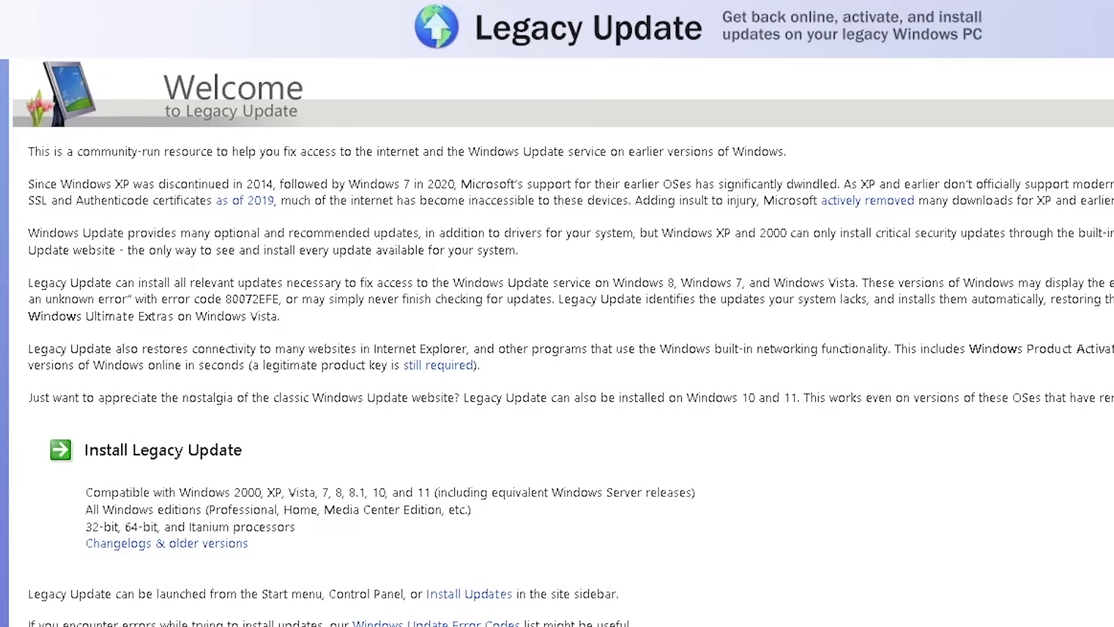
- Scroll the Legacy Update install info, then launch the Avast installer from the D: drive
{"action": "scroll", "coordinate": [557, 342], "scroll_direction": "down", "scroll_amount": 3}
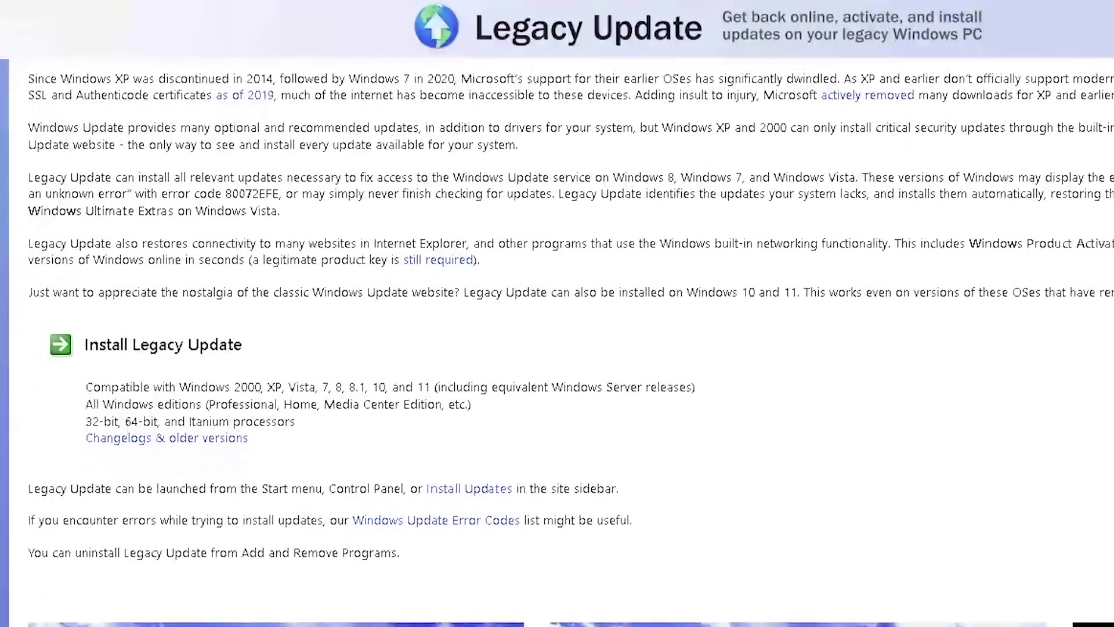
{"action": "scroll", "coordinate": [557, 342], "scroll_direction": "down", "scroll_amount": 3}
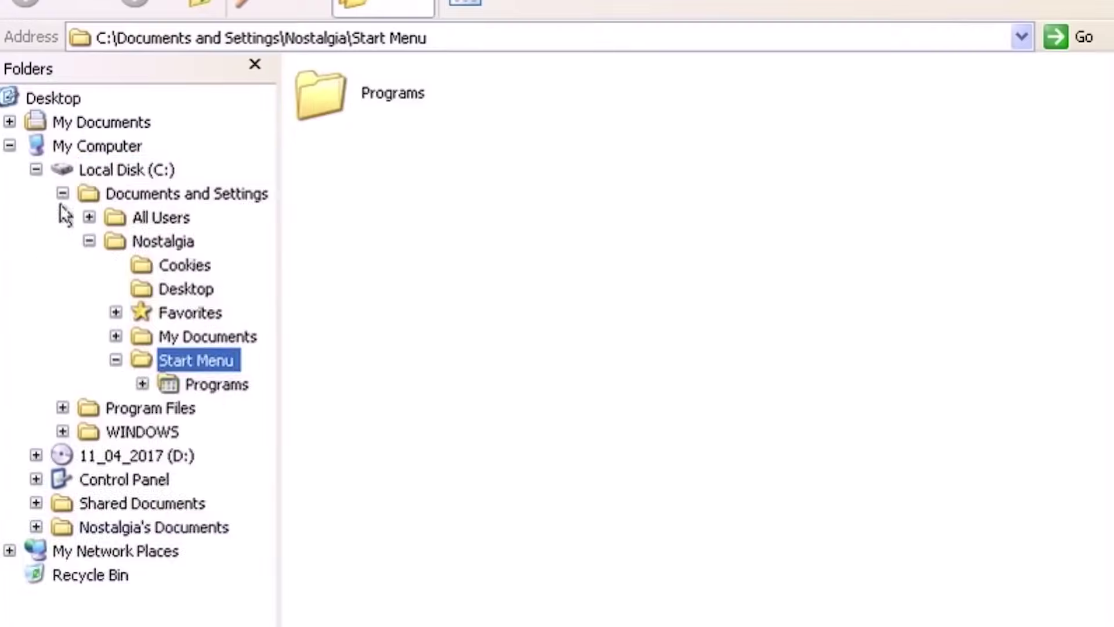
{"action": "double_click", "coordinate": [96, 169]}
{"action": "left_click", "coordinate": [90, 191]}
{"action": "double_click", "coordinate": [411, 80]}
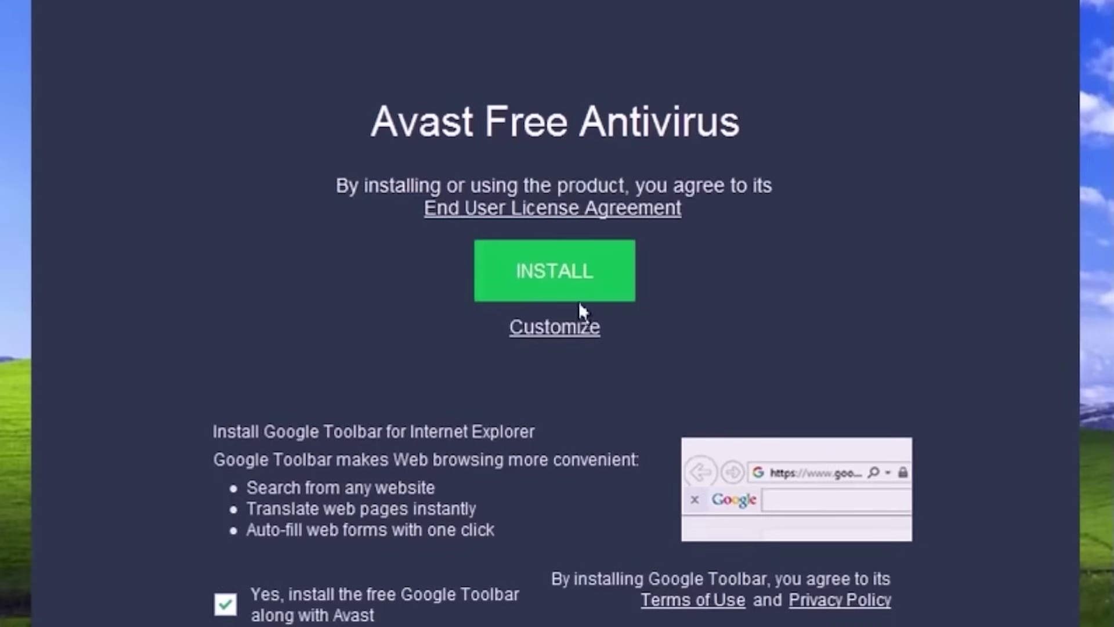
- Install Avast via Customize without Google Toolbar, close onboarding and start a smart scan
{"action": "left_click", "coordinate": [225, 603]}
{"action": "left_click", "coordinate": [555, 326]}
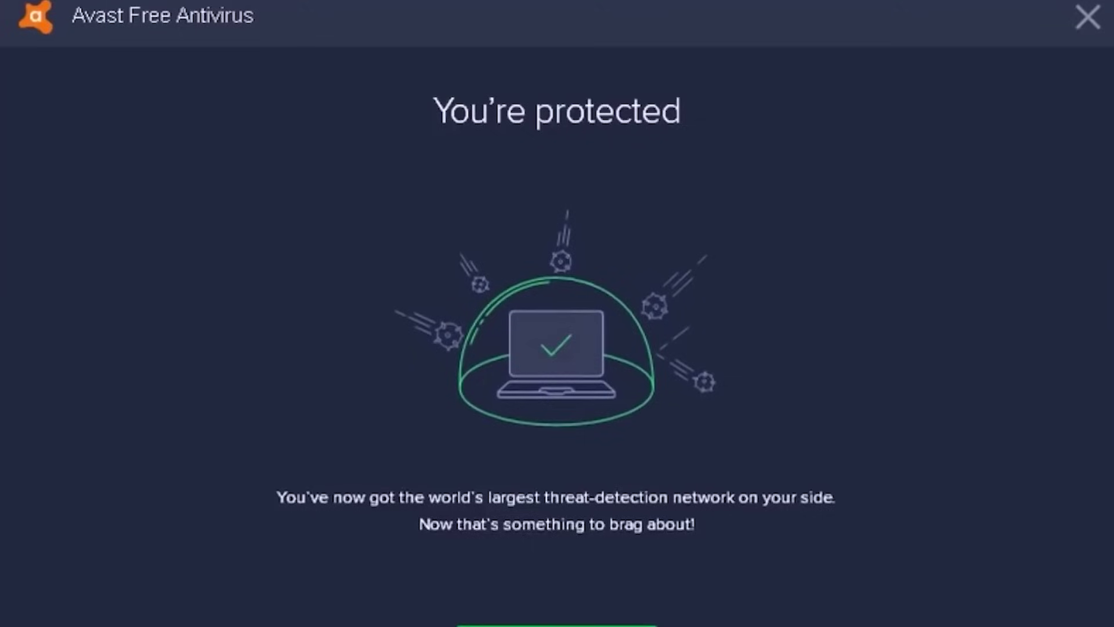
{"action": "left_click", "coordinate": [1088, 38]}
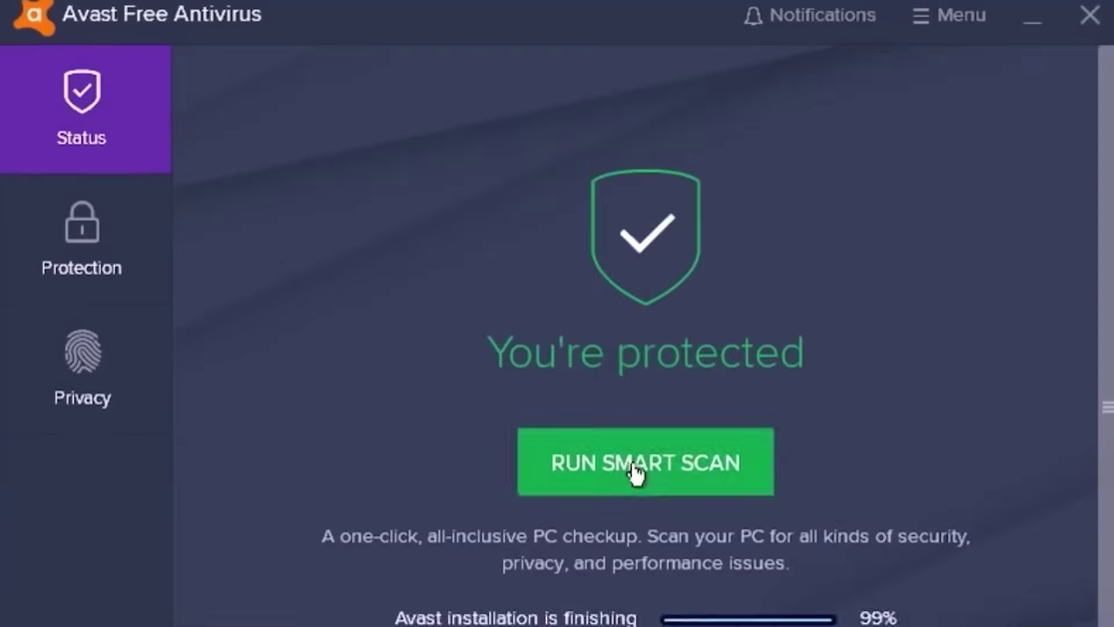
{"action": "left_click", "coordinate": [635, 471]}
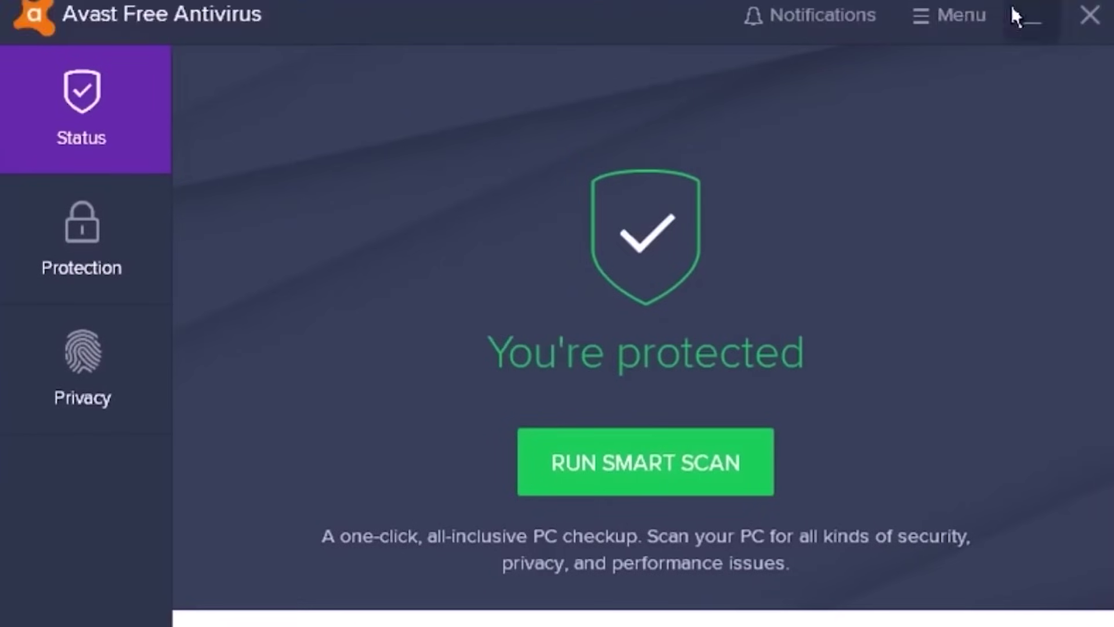
- Update Avast's virus definitions from Menu > Settings > Update
{"action": "left_click", "coordinate": [954, 15]}
{"action": "left_click", "coordinate": [965, 78]}
{"action": "left_click", "coordinate": [99, 297]}
{"action": "left_click", "coordinate": [1001, 175]}
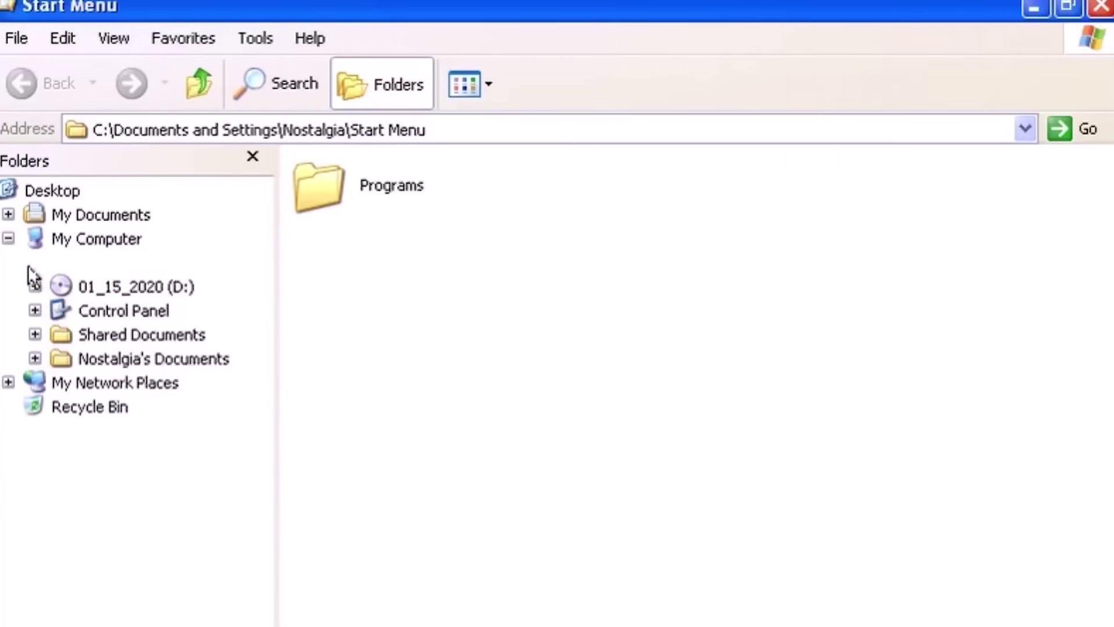
- Run RoyTam Browser Installer from D: and install New Moon x86 (options 2, then 1)
{"action": "left_click", "coordinate": [83, 268]}
{"action": "left_click", "coordinate": [87, 286]}
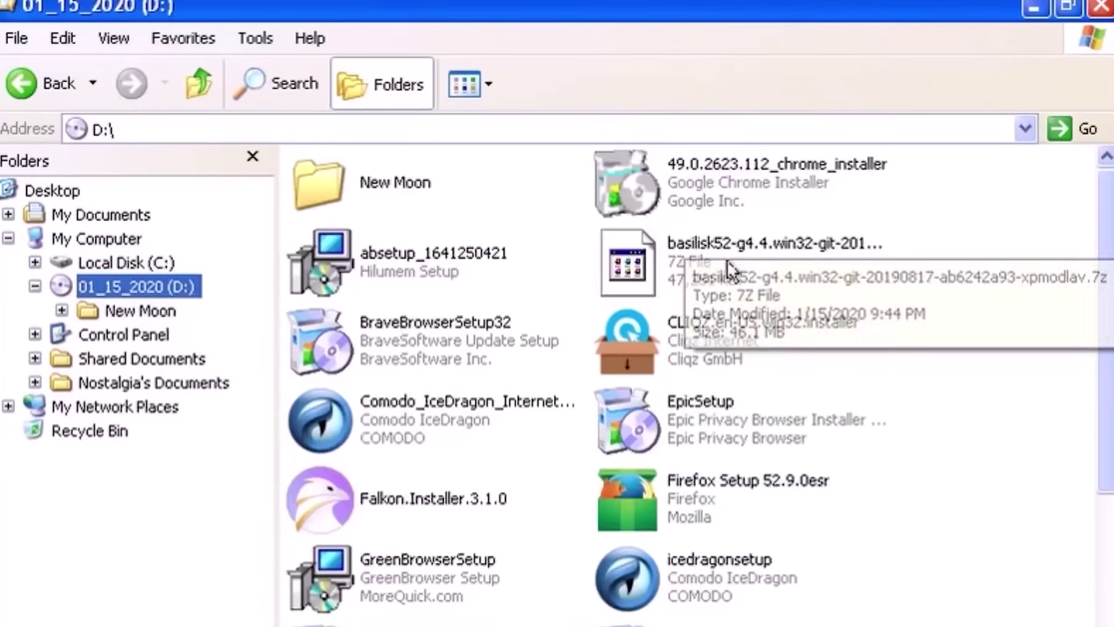
{"action": "scroll", "coordinate": [754, 442], "scroll_direction": "down", "scroll_amount": 4}
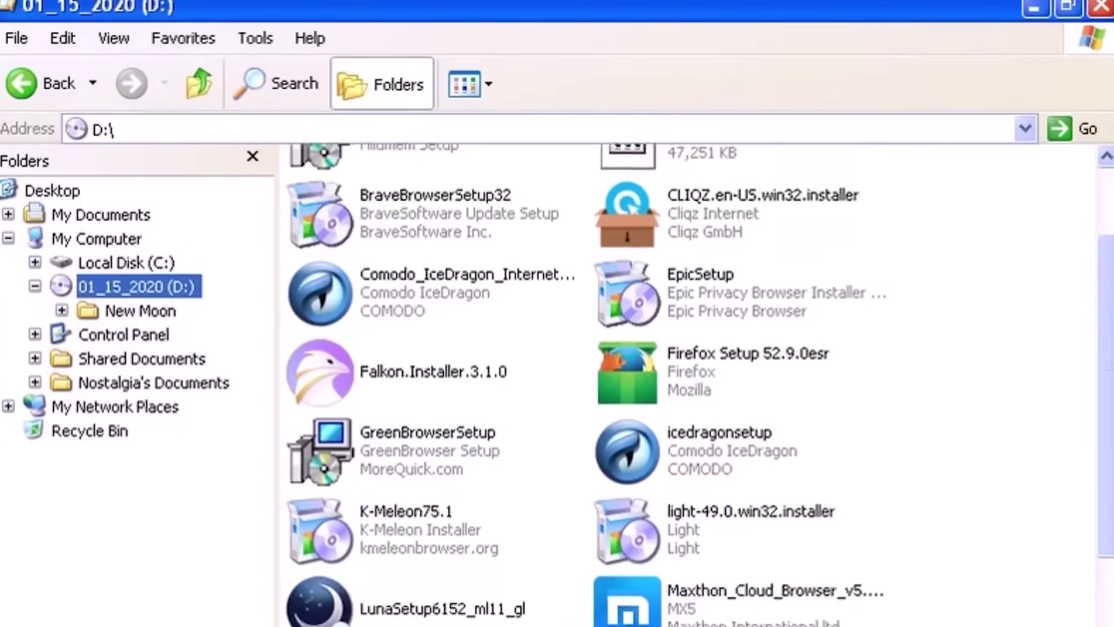
{"action": "scroll", "coordinate": [691, 383], "scroll_direction": "down", "scroll_amount": 3}
{"action": "double_click", "coordinate": [441, 592]}
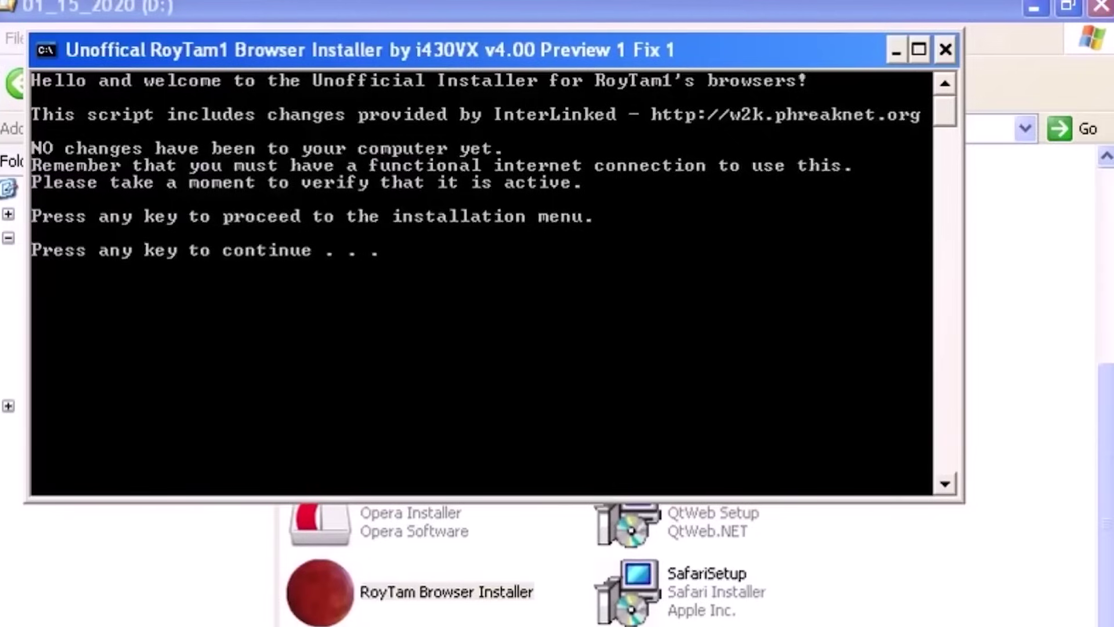
{"action": "key", "text": "Return"}
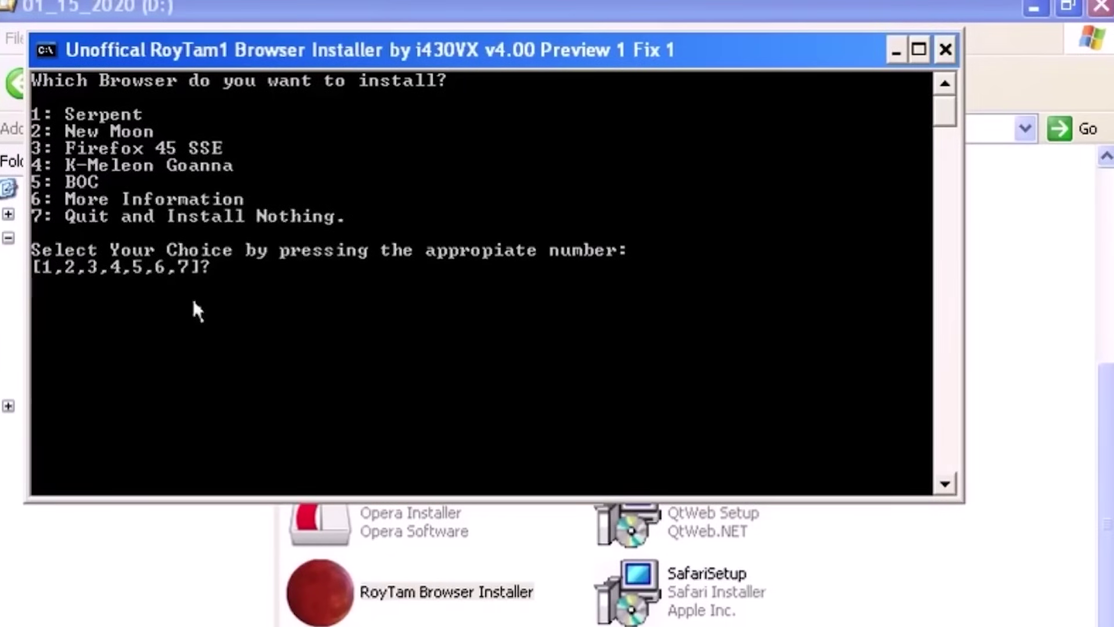
{"action": "key", "text": "2"}
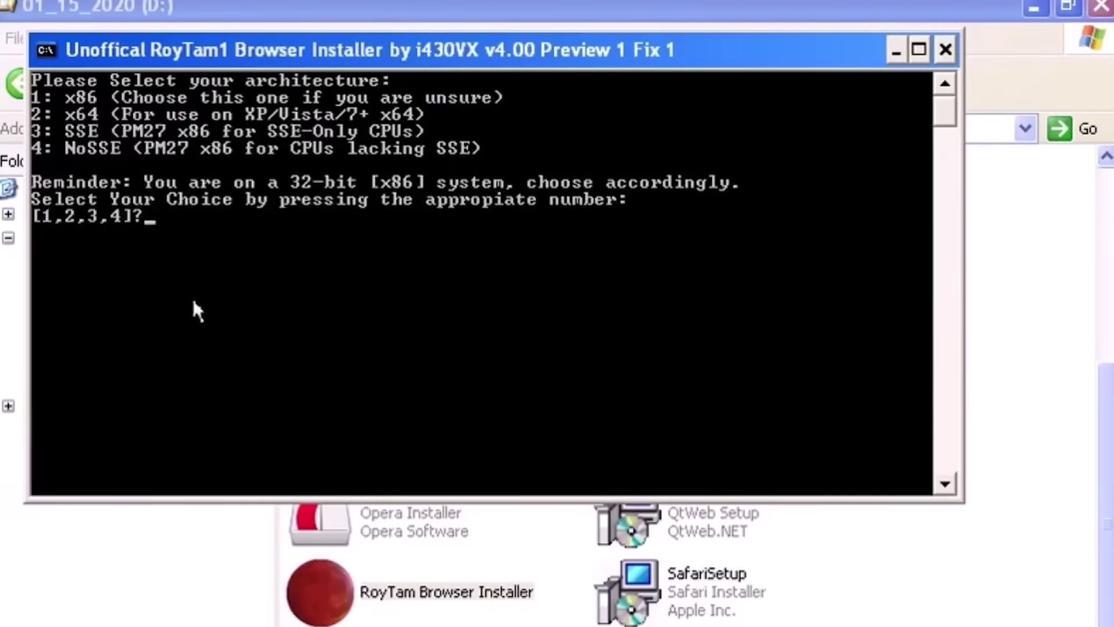
{"action": "key", "text": "1"}
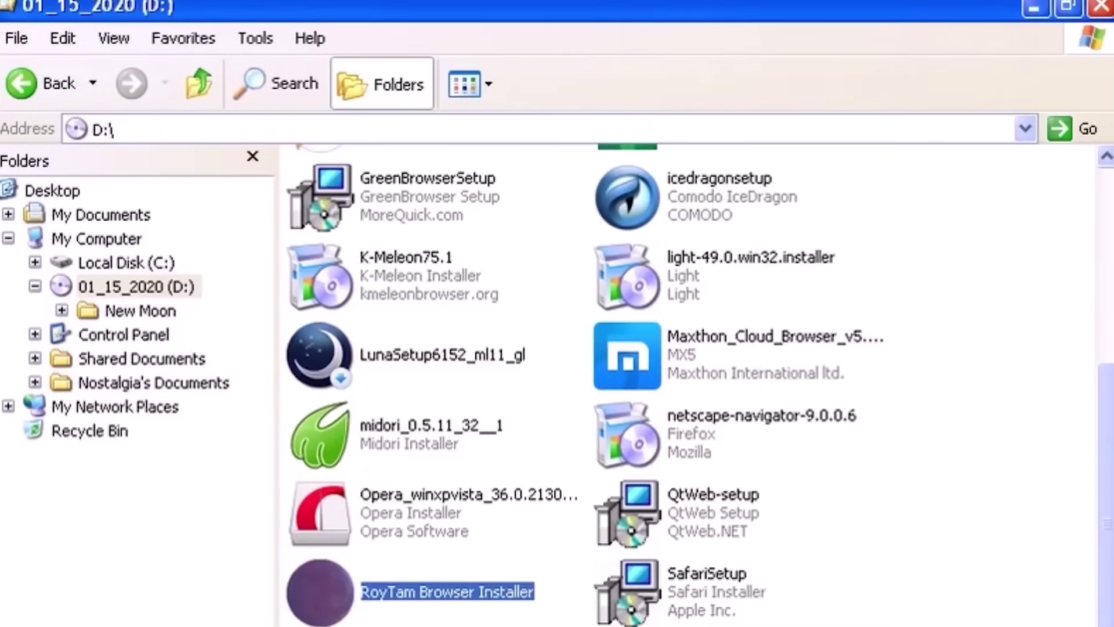
{"action": "left_click", "coordinate": [1100, 8]}
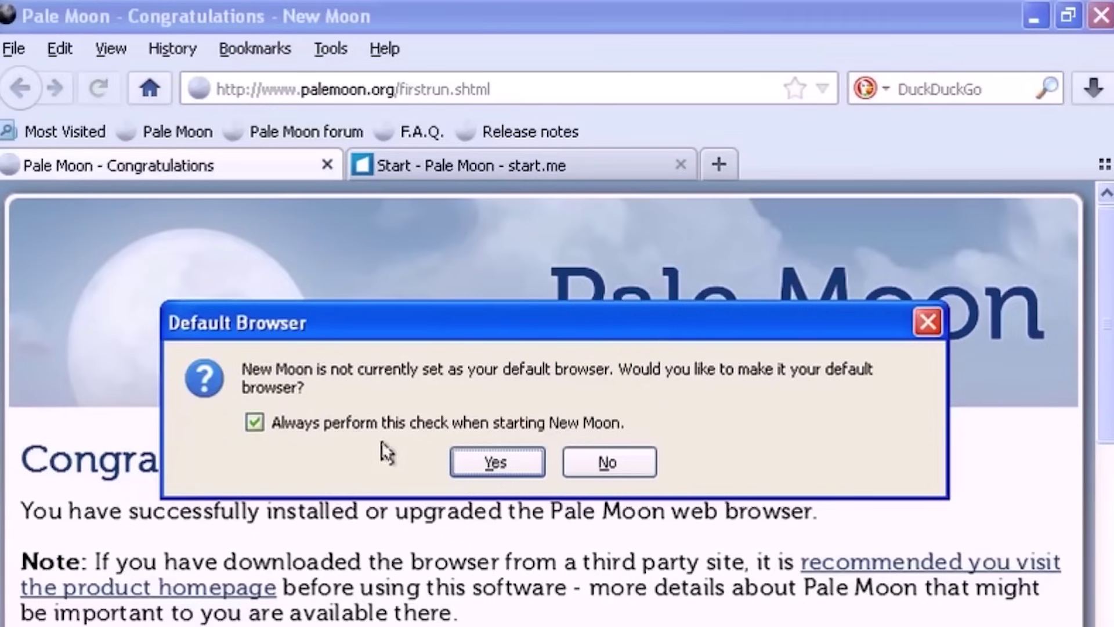
- Make New Moon the default browser, then check and apply Spybot immunization
{"action": "left_click", "coordinate": [479, 454]}
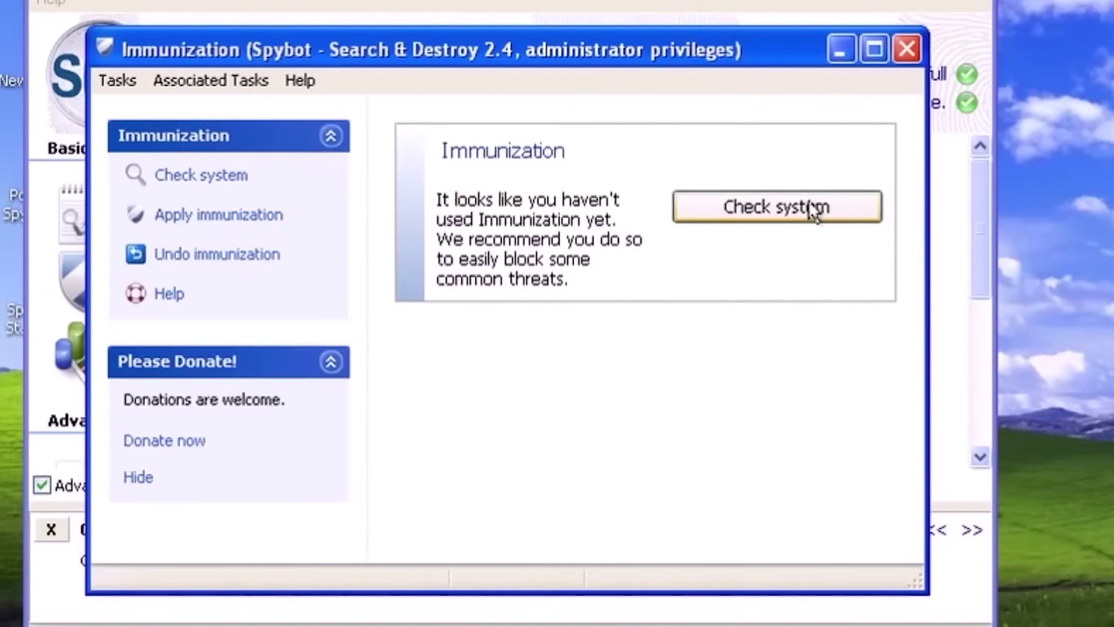
{"action": "left_click", "coordinate": [812, 209]}
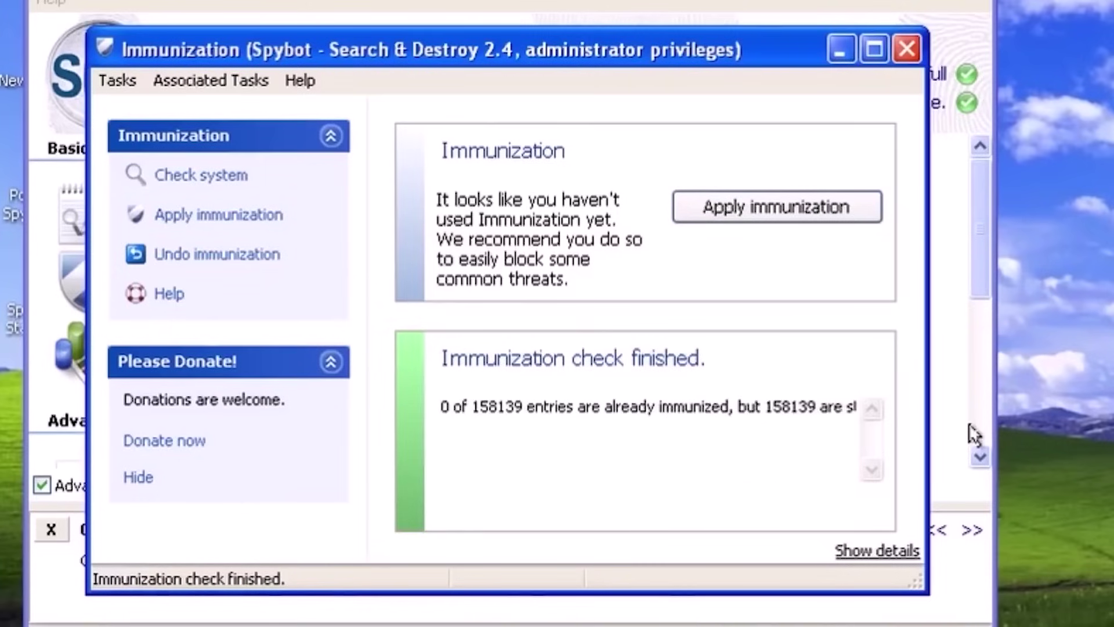
{"action": "left_click", "coordinate": [829, 219]}
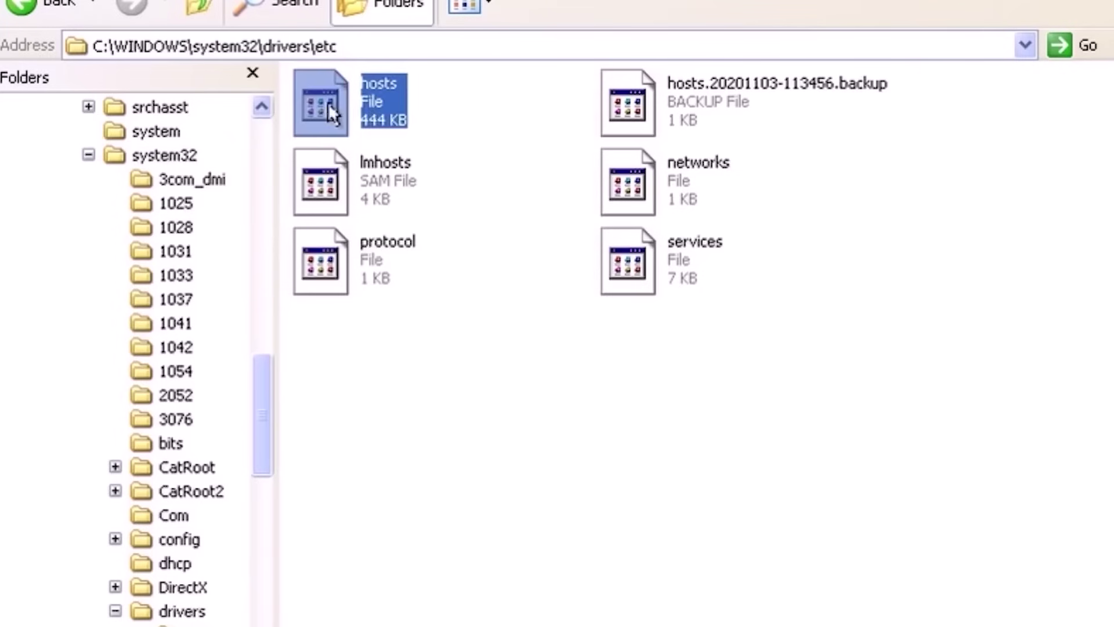
- Inspect the hosts file's properties and attributes
{"action": "right_click", "coordinate": [359, 102]}
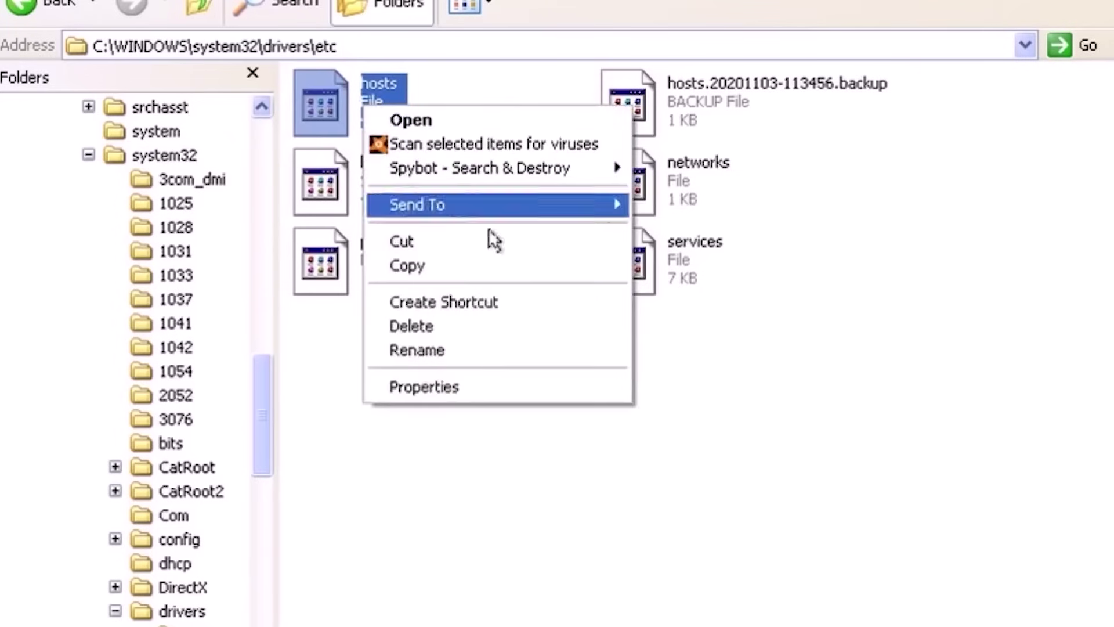
{"action": "left_click", "coordinate": [485, 376]}
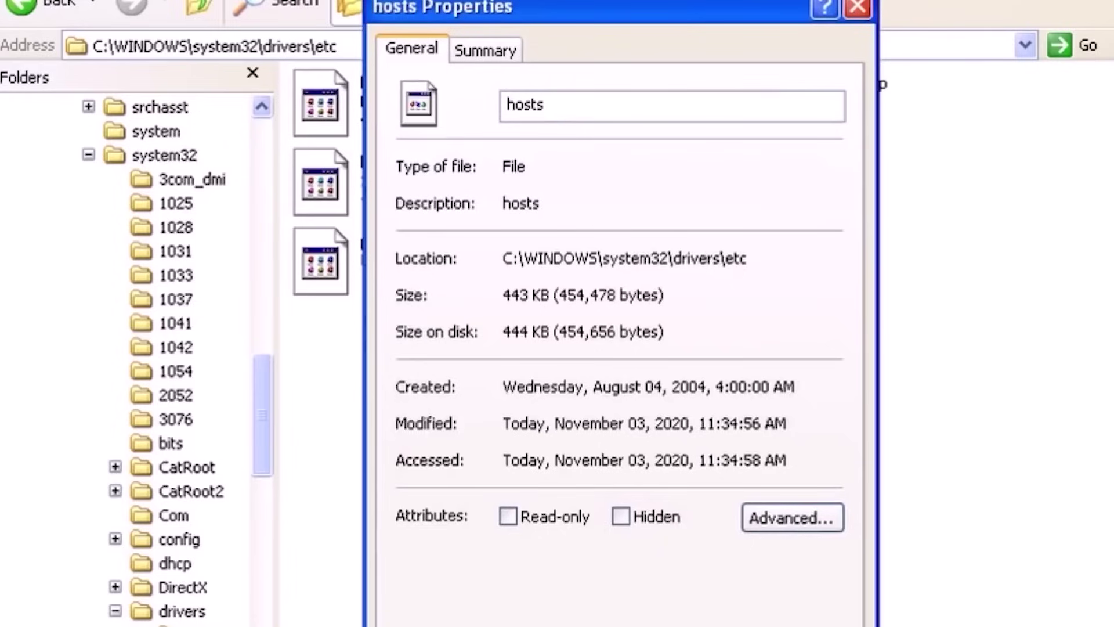
{"action": "key", "text": "Return"}
- Open hosts in Notepad, maximized, to view Spybot's 127.0.0.1 blocking entries
{"action": "right_click", "coordinate": [356, 104]}
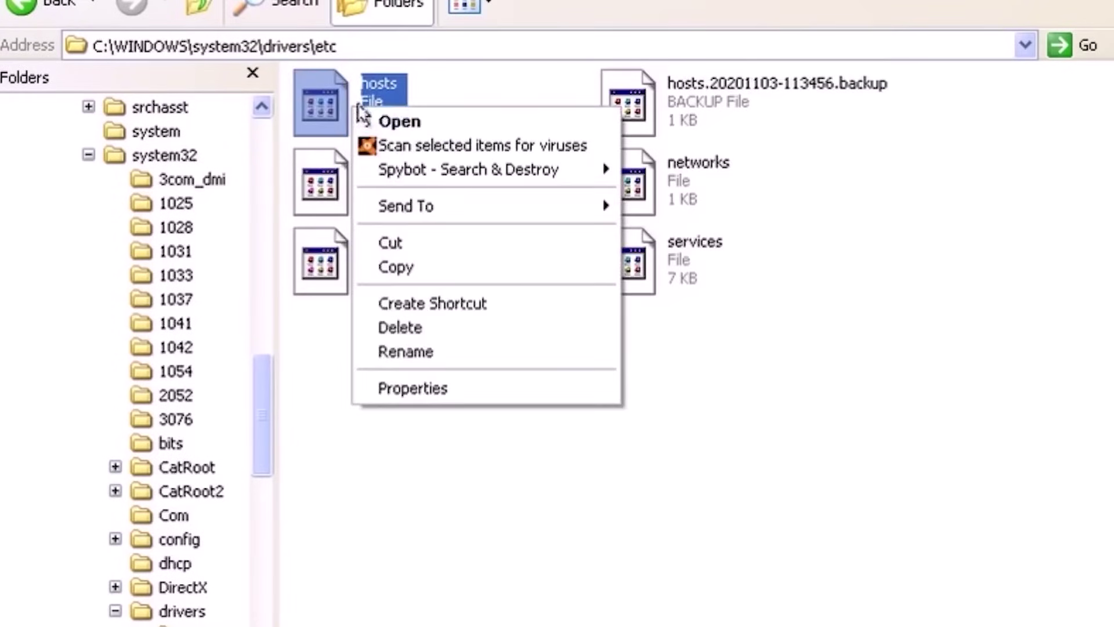
{"action": "left_click", "coordinate": [413, 123]}
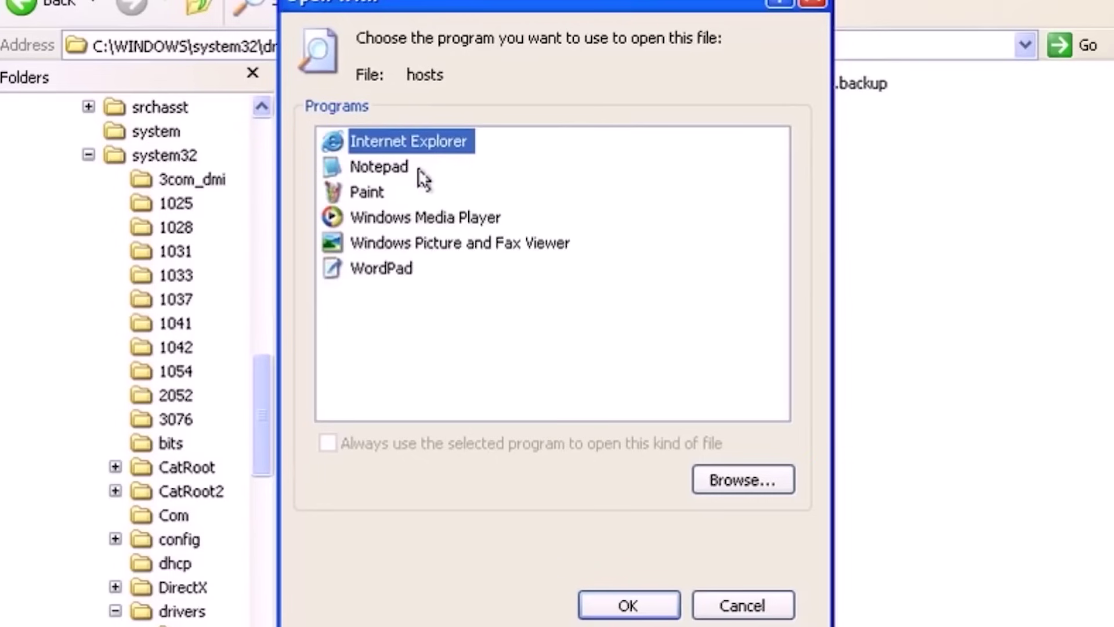
{"action": "double_click", "coordinate": [406, 165]}
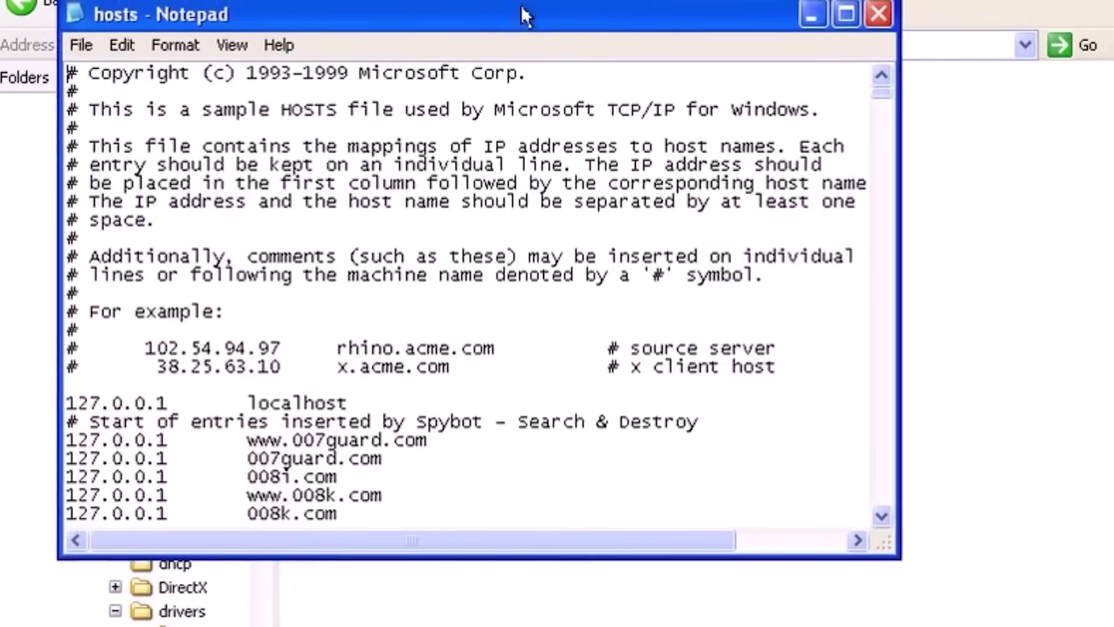
{"action": "left_click_drag", "start_coordinate": [517, 3], "coordinate": [561, 8]}
{"action": "double_click", "coordinate": [560, 7]}
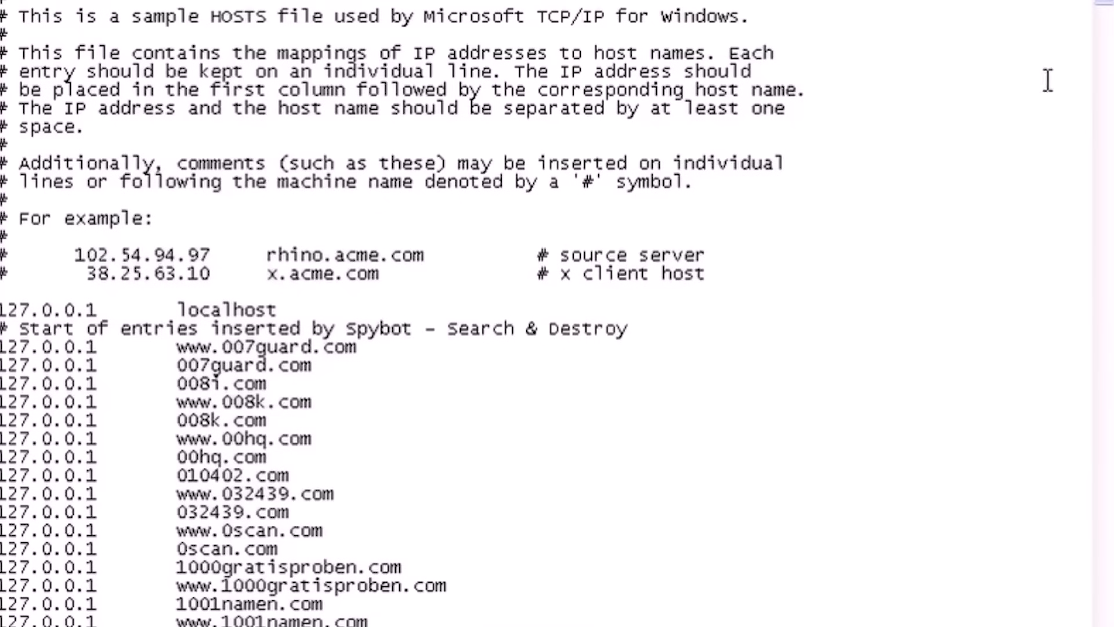
{"action": "left_click_drag", "start_coordinate": [1097, 12], "coordinate": [1097, 67]}
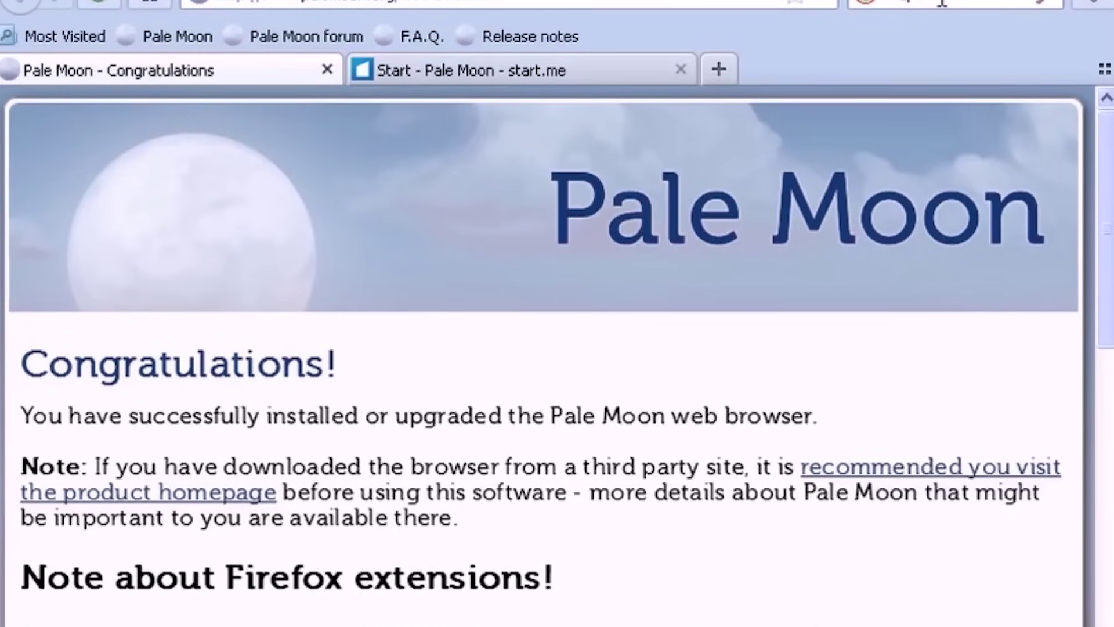
- Search DuckDuckGo for 'ad block plus' and open the Adblock Plus website result
{"action": "type", "text": "ad"}
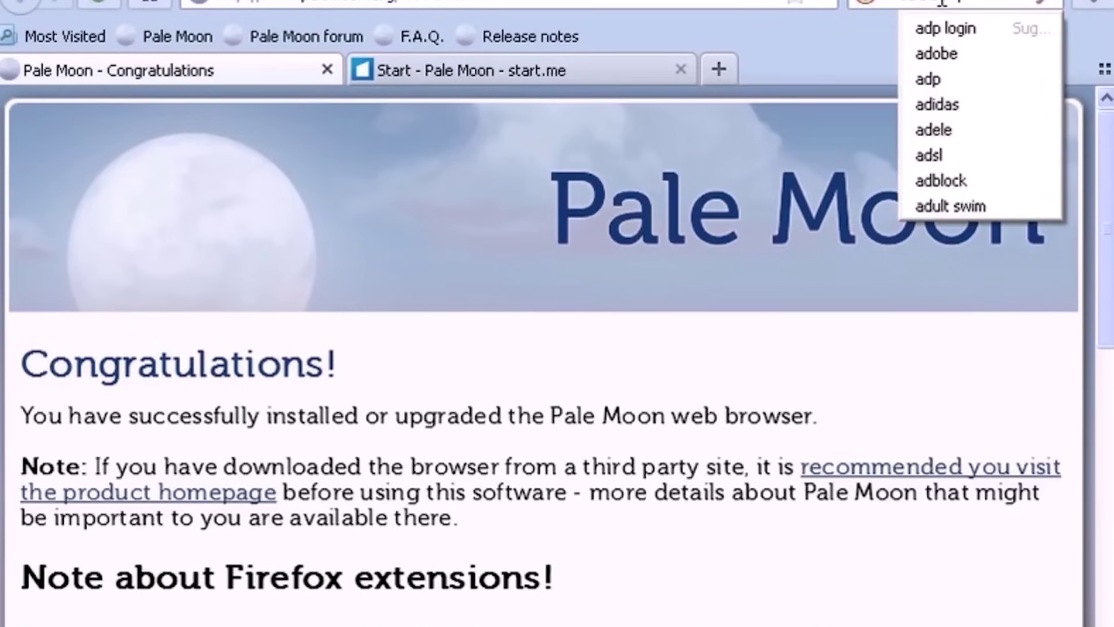
{"action": "type", "text": " block p"}
{"action": "left_click", "coordinate": [955, 28]}
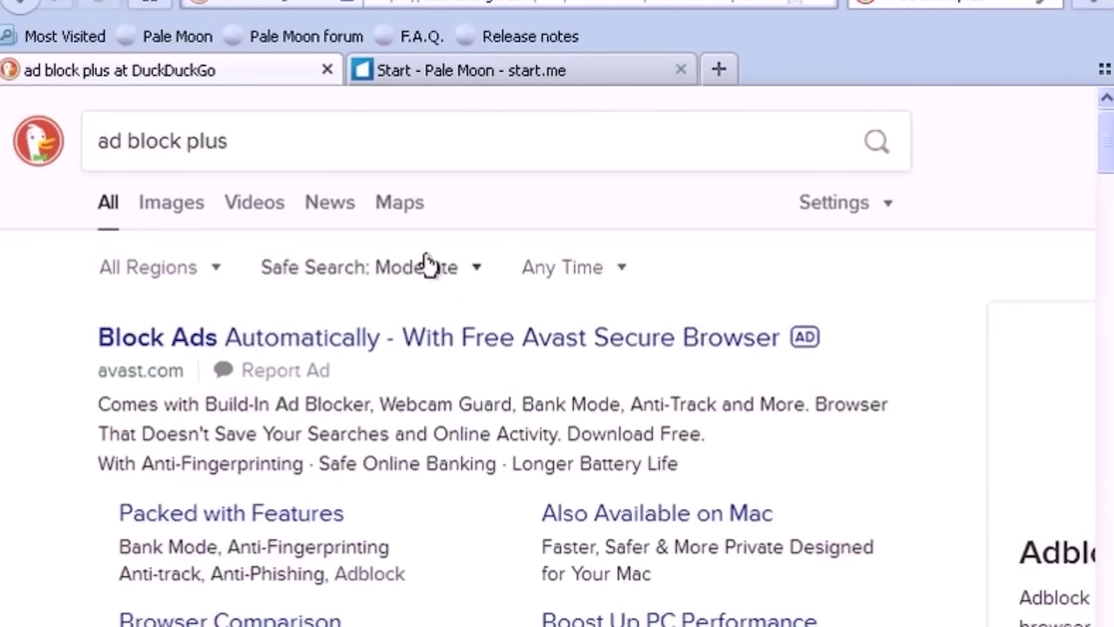
{"action": "scroll", "coordinate": [317, 258], "scroll_direction": "down", "scroll_amount": 2}
{"action": "scroll", "coordinate": [290, 252], "scroll_direction": "down", "scroll_amount": 1}
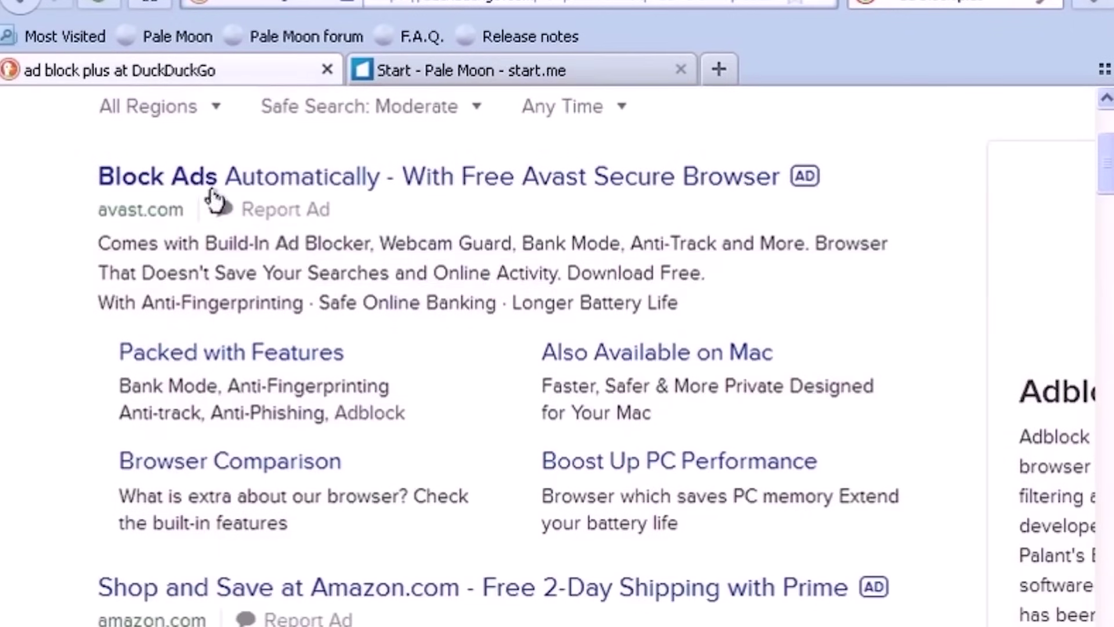
{"action": "scroll", "coordinate": [216, 192], "scroll_direction": "down", "scroll_amount": 5}
{"action": "left_click", "coordinate": [290, 409]}
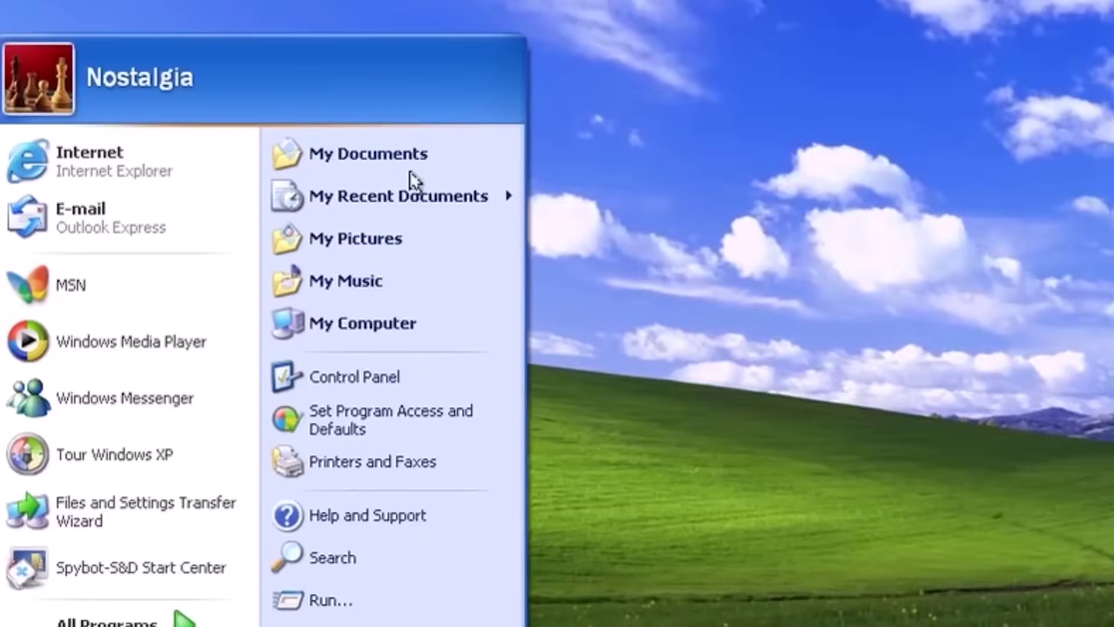
- Open Local Users and Groups > Users and create a new user account named Owner
{"action": "left_click", "coordinate": [399, 371]}
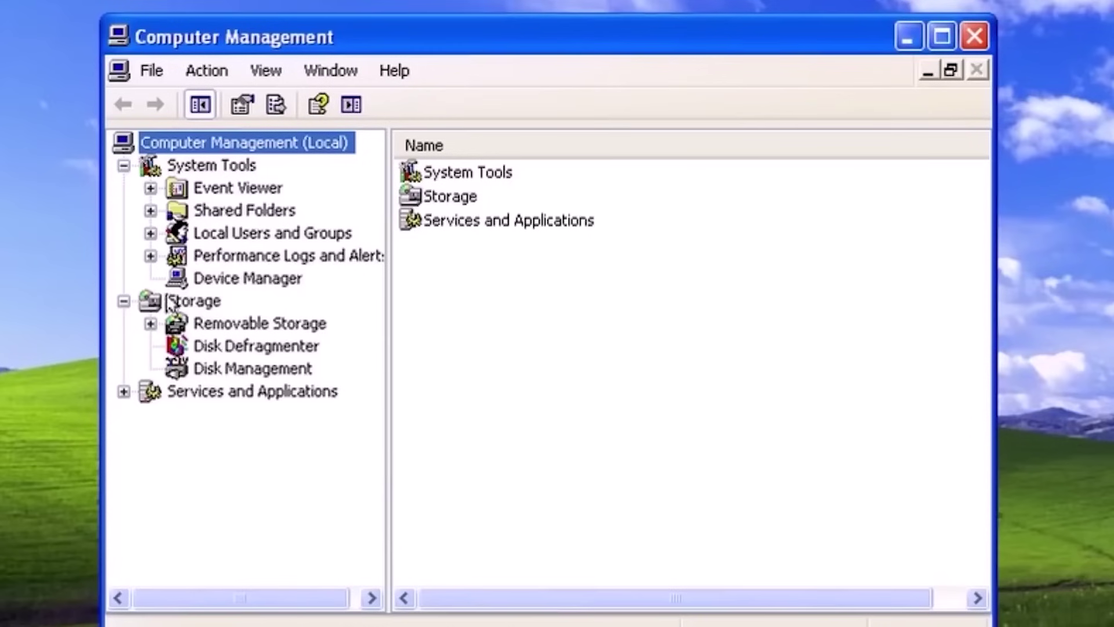
{"action": "left_click", "coordinate": [241, 232]}
{"action": "double_click", "coordinate": [430, 173]}
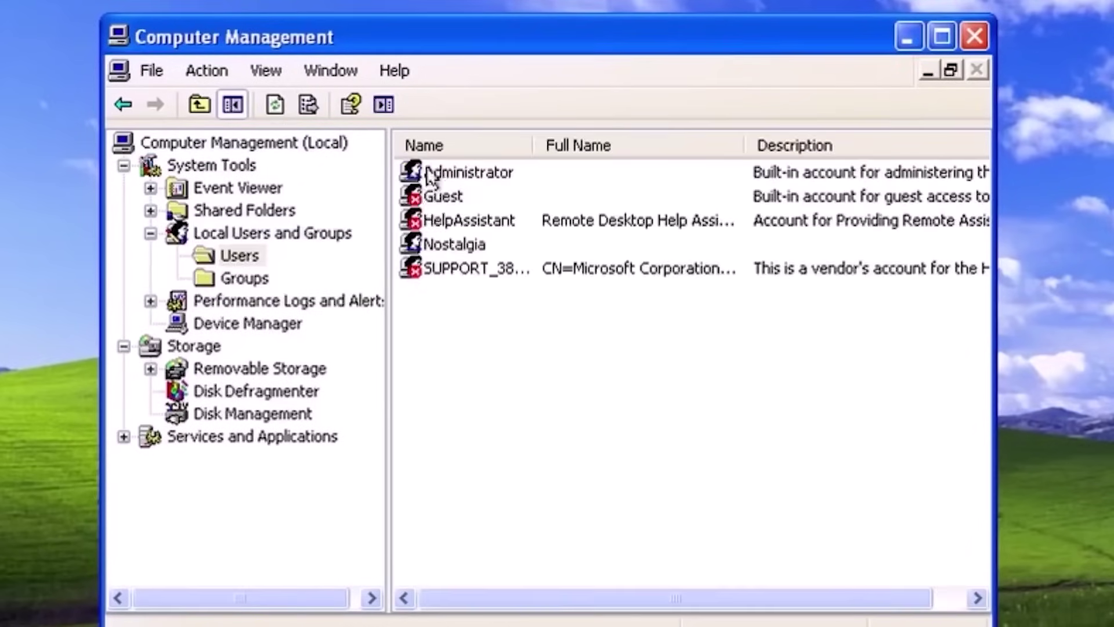
{"action": "right_click", "coordinate": [468, 373]}
{"action": "left_click", "coordinate": [505, 385]}
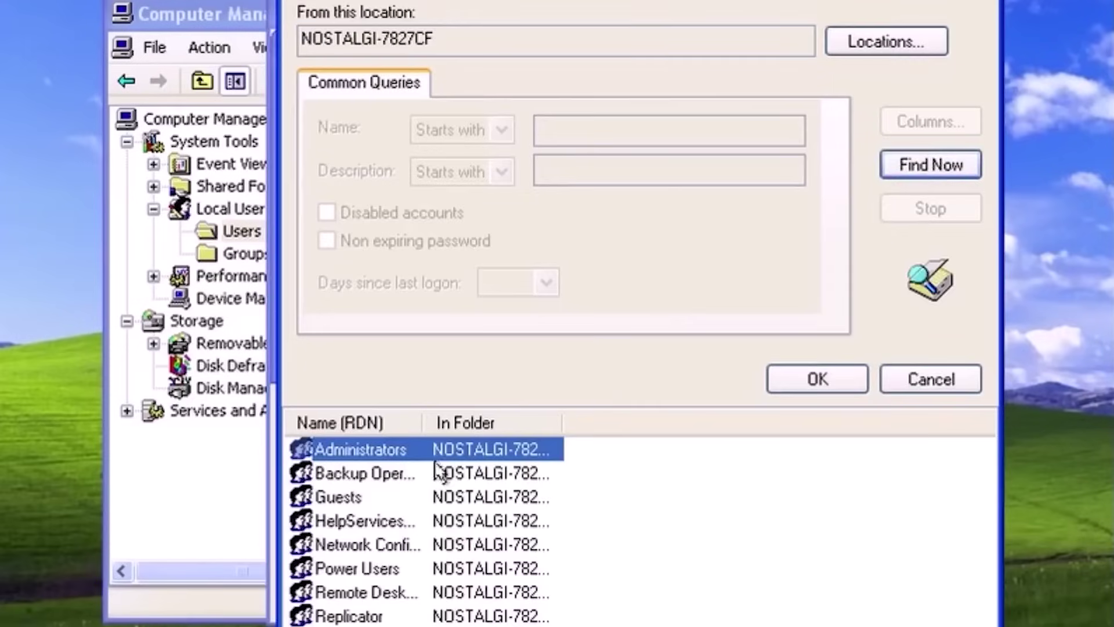
- Add Owner to Power Users, remove it from Users, and save the account
{"action": "left_click", "coordinate": [385, 565]}
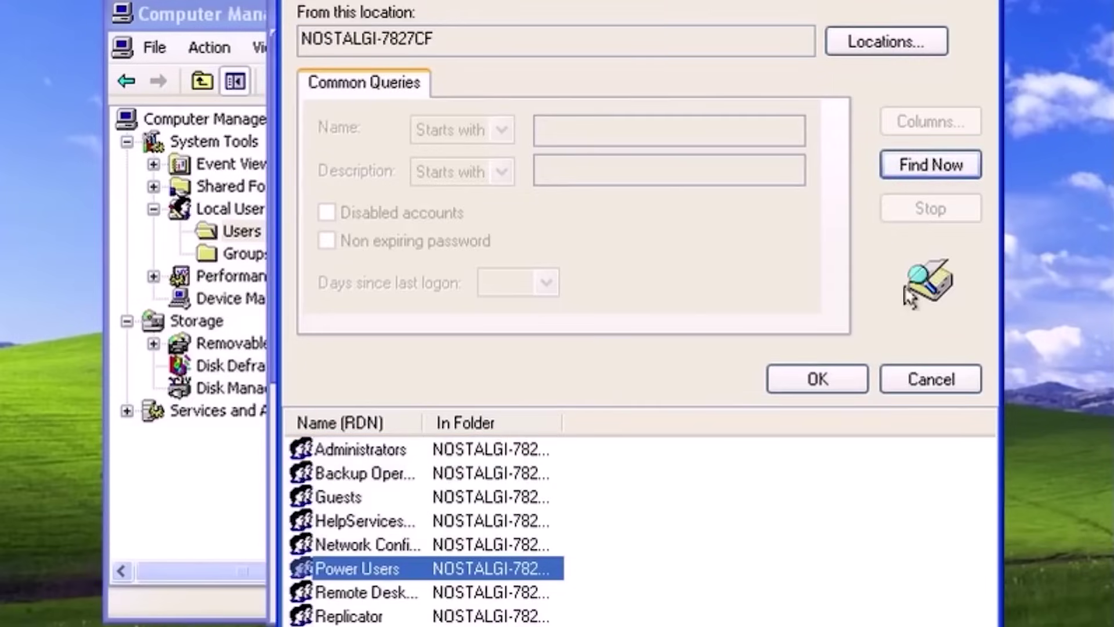
{"action": "left_click", "coordinate": [830, 379]}
{"action": "left_click", "coordinate": [749, 356]}
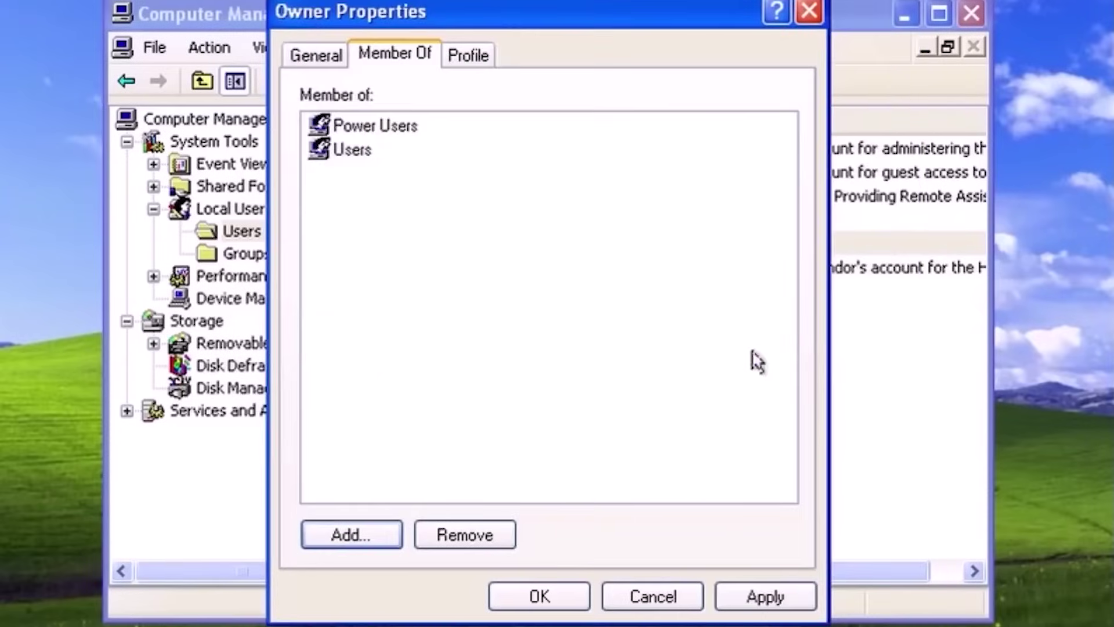
{"action": "left_click", "coordinate": [342, 150]}
{"action": "left_click", "coordinate": [462, 535]}
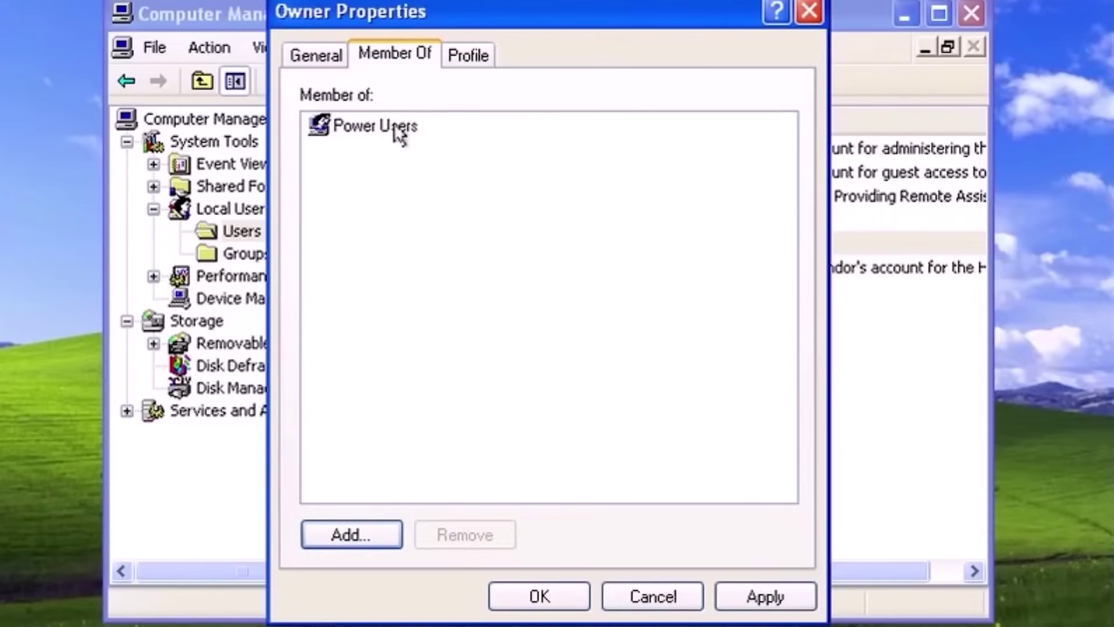
{"action": "left_click", "coordinate": [471, 55]}
{"action": "left_click", "coordinate": [393, 55]}
{"action": "left_click", "coordinate": [317, 55]}
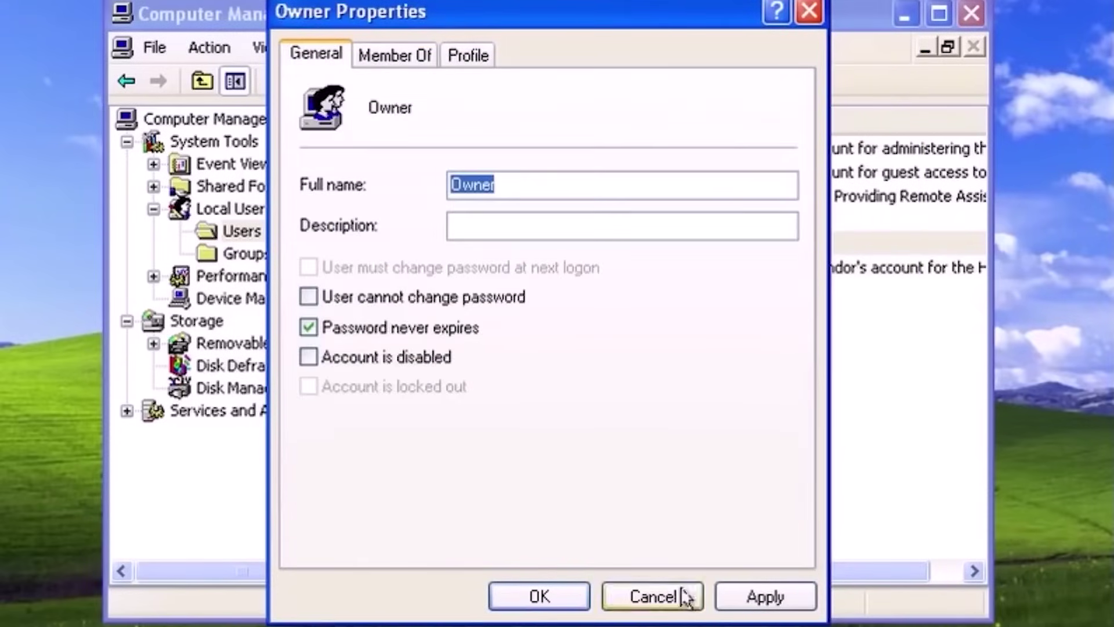
{"action": "left_click", "coordinate": [568, 600]}
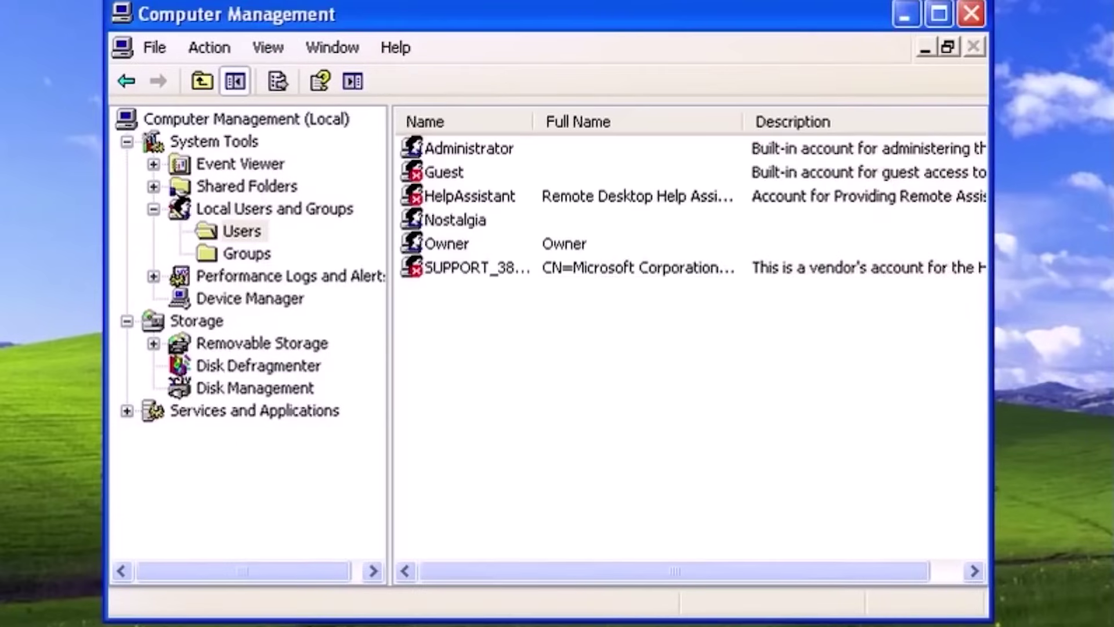
- Close Computer Management and switch users from the Log Off menu
{"action": "left_click", "coordinate": [977, 9]}
{"action": "key", "text": "super"}
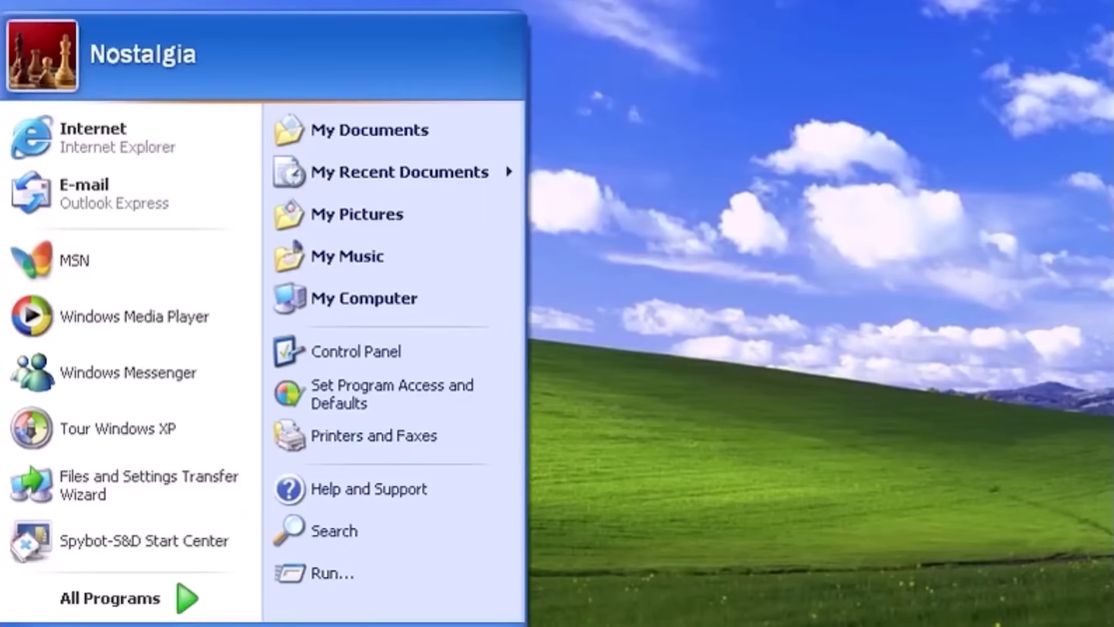
{"action": "left_click", "coordinate": [312, 624]}
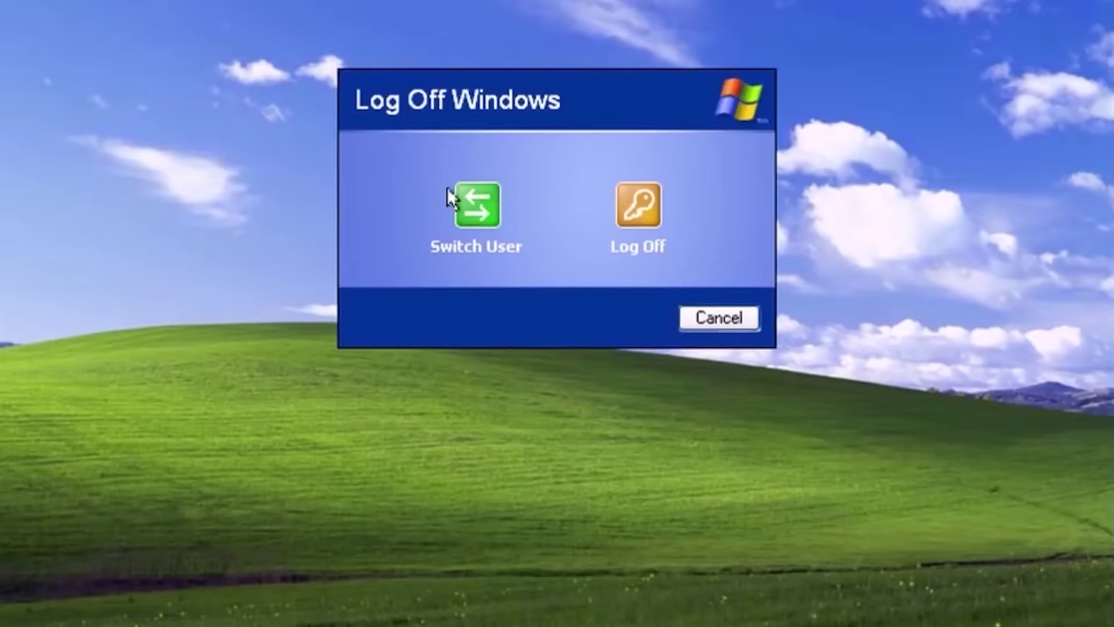
{"action": "left_click", "coordinate": [457, 197]}
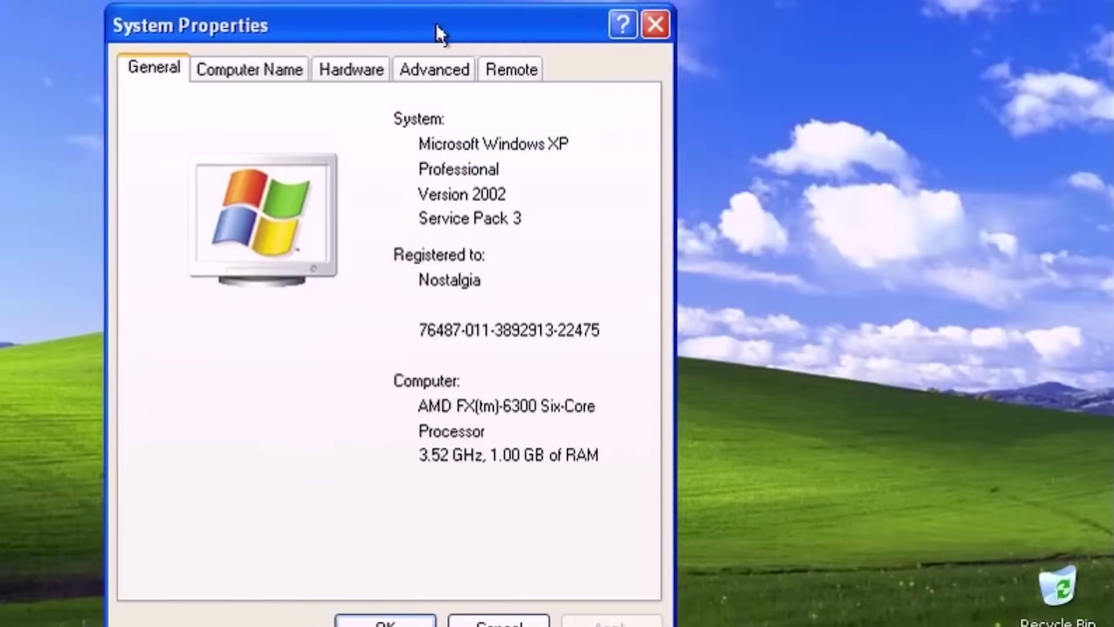
{"action": "left_click_drag", "start_coordinate": [436, 23], "coordinate": [602, 23]}
- Turn on DEP for all programs and services except selected ones, acknowledging the restart notice
{"action": "left_click", "coordinate": [589, 71]}
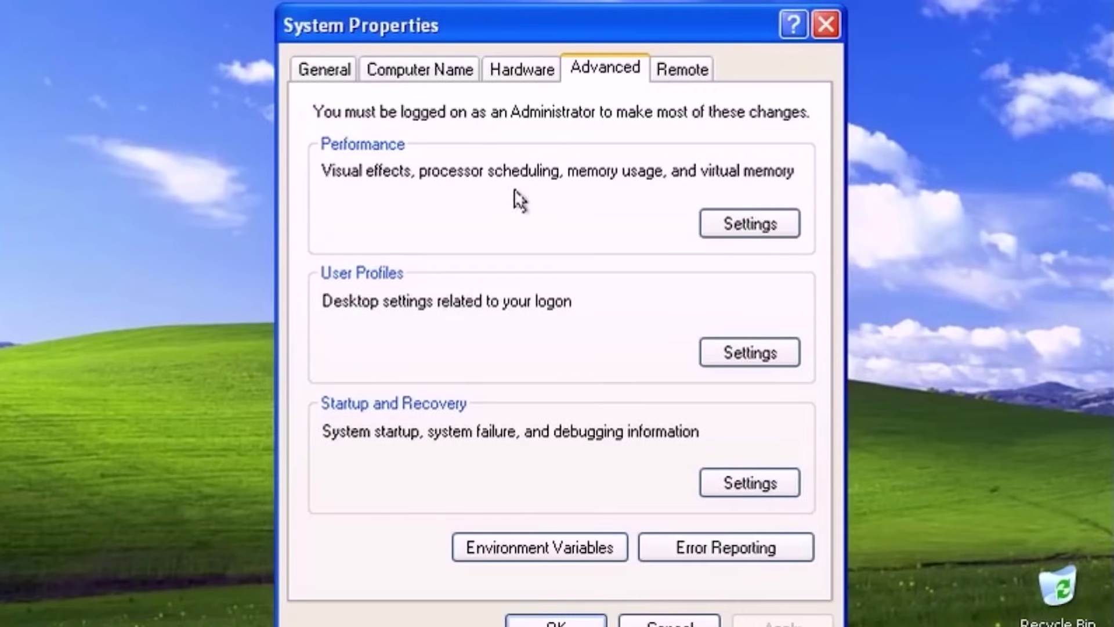
{"action": "left_click", "coordinate": [720, 223]}
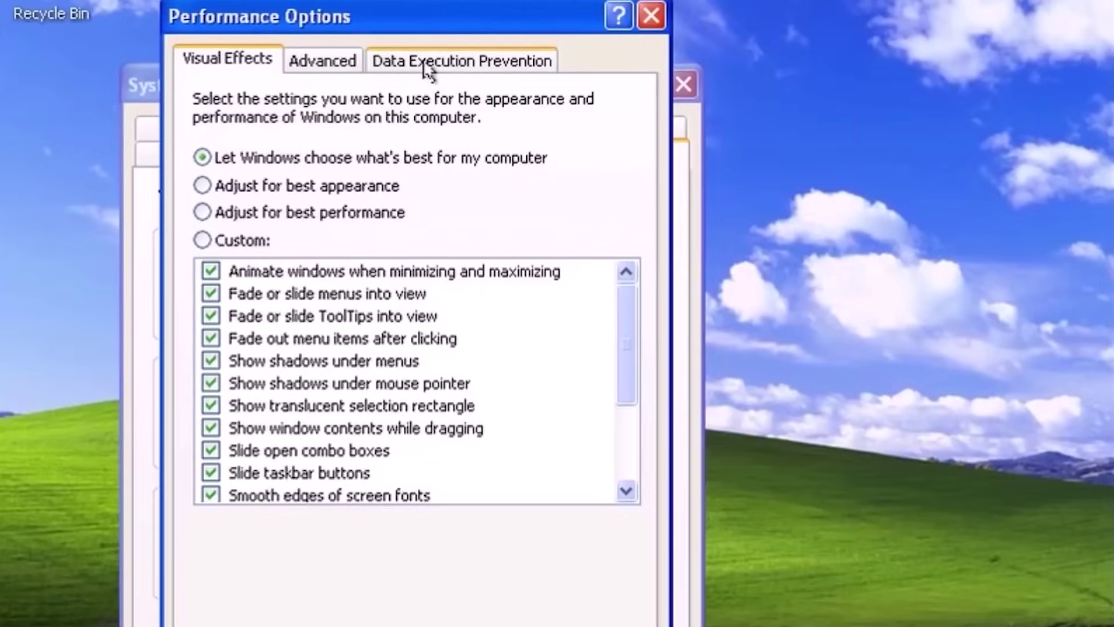
{"action": "left_click", "coordinate": [420, 65]}
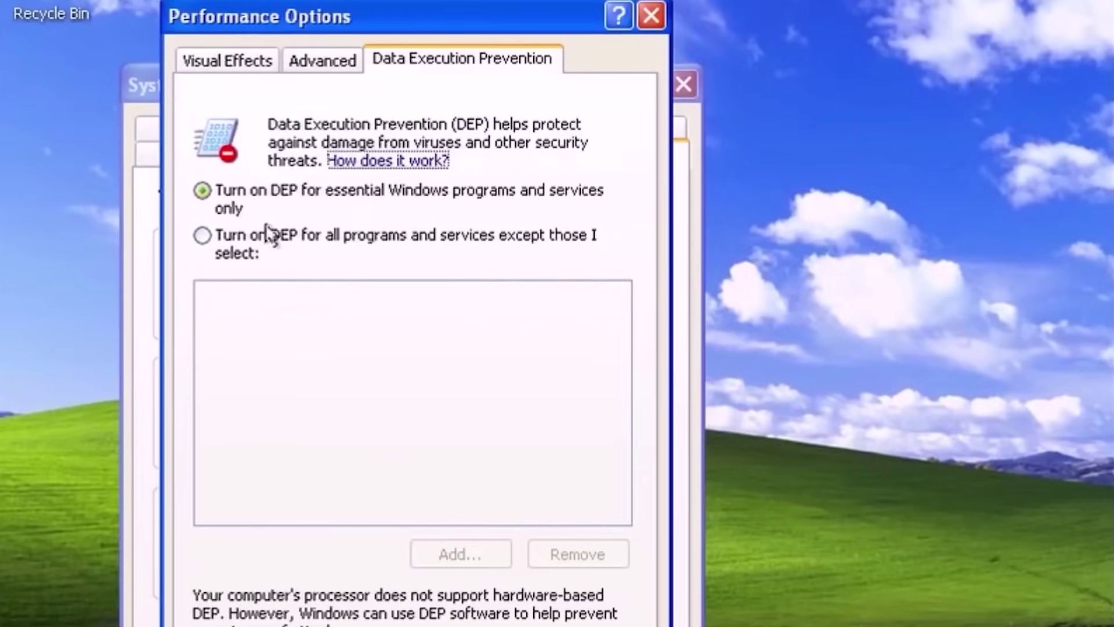
{"action": "left_click", "coordinate": [201, 246]}
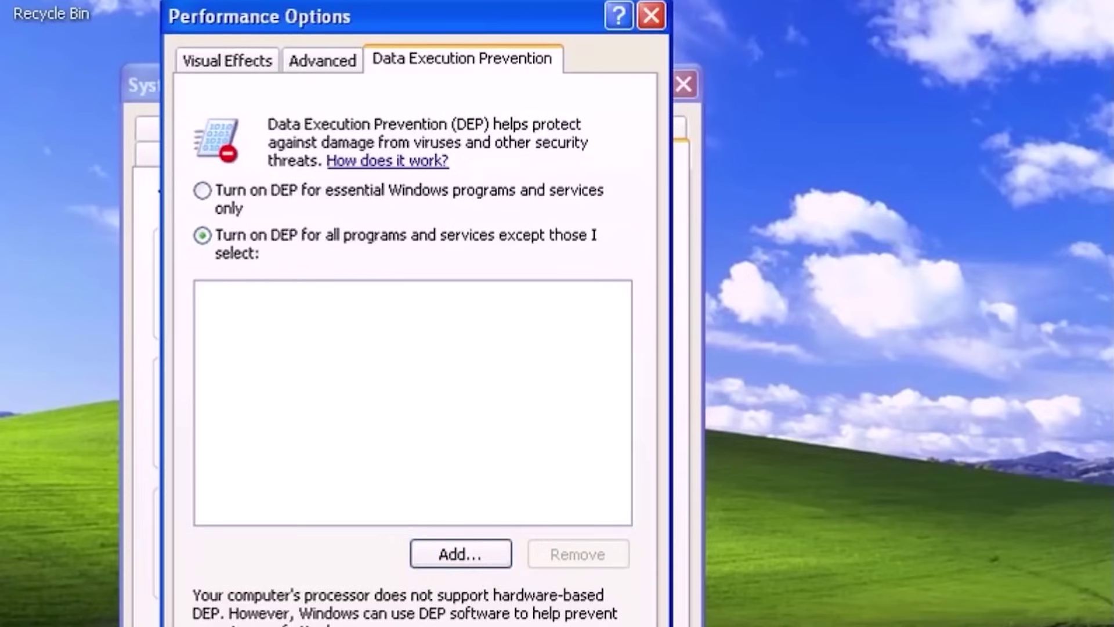
{"action": "key", "text": "Return"}
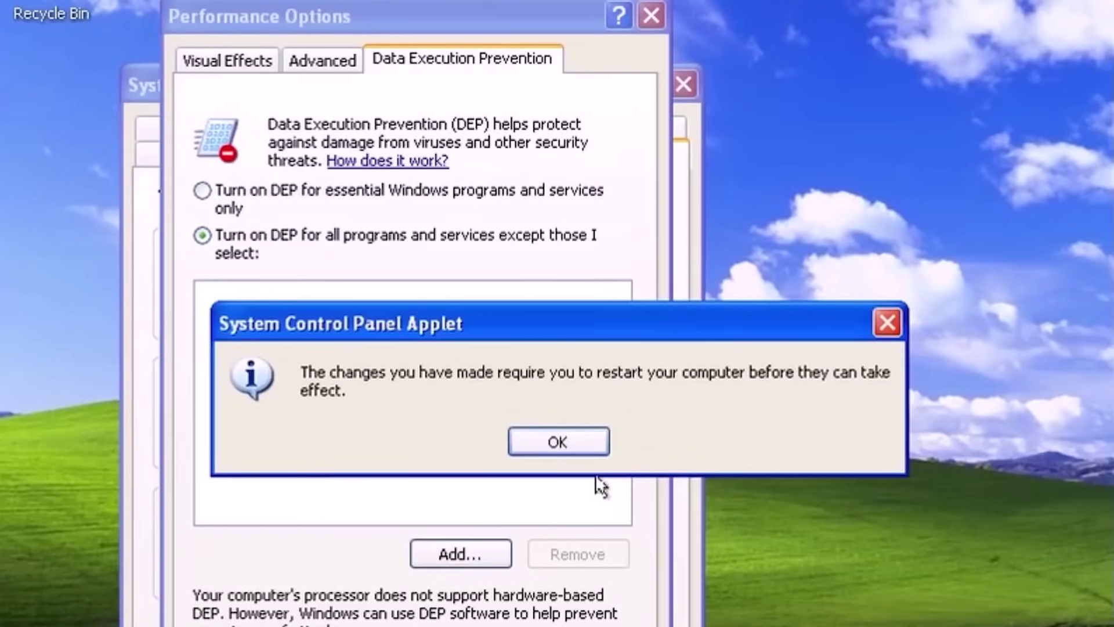
{"action": "left_click", "coordinate": [567, 448]}
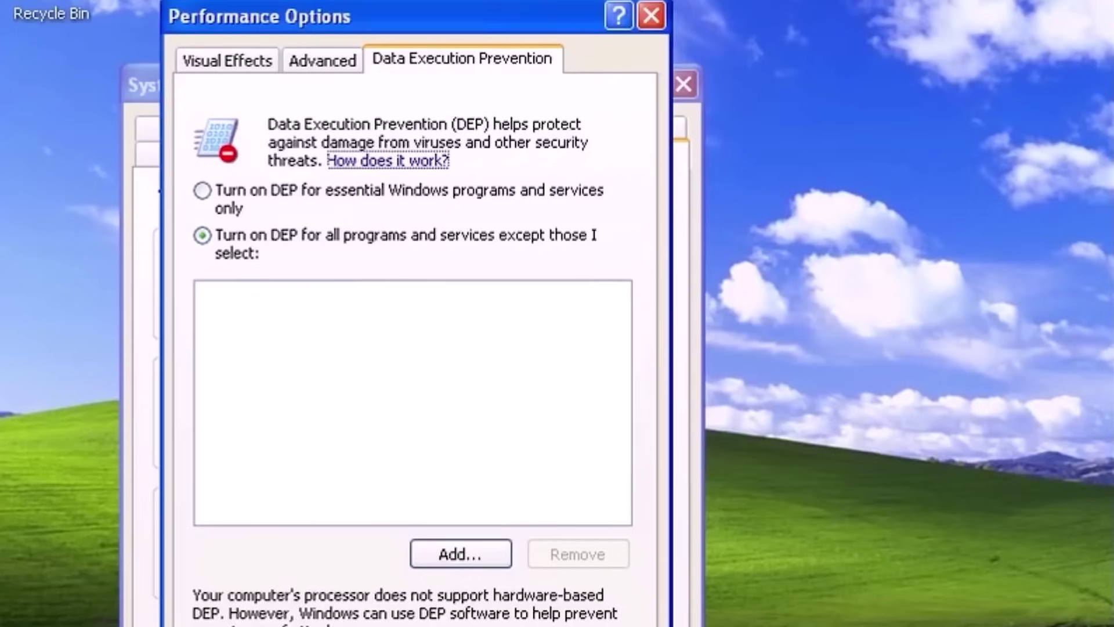
{"action": "key", "text": "Return"}
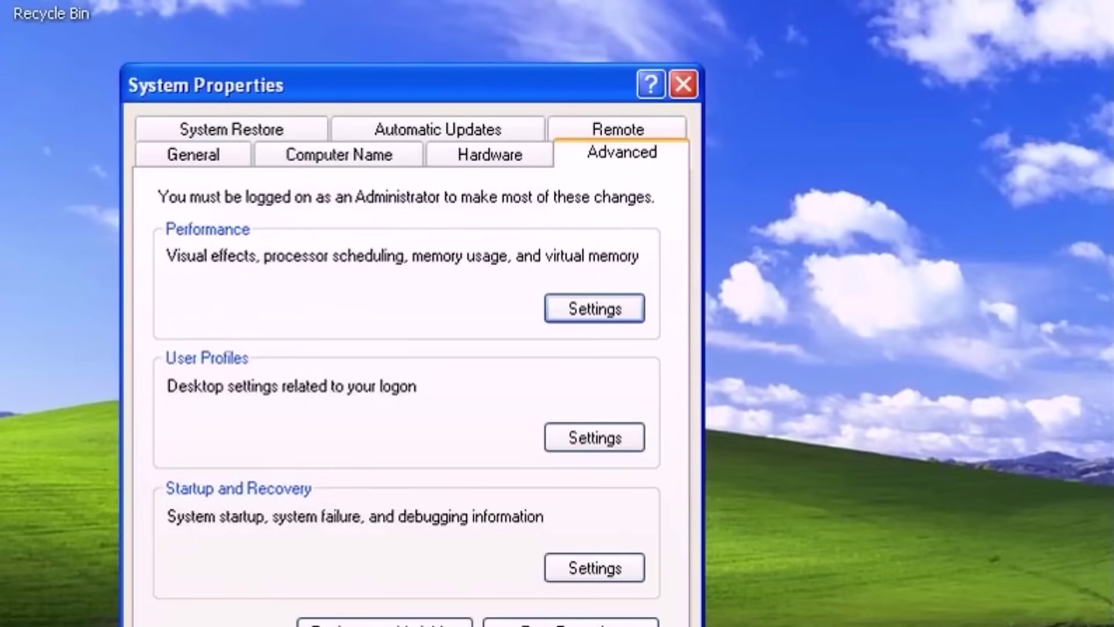
- Close System Properties and set EMET's system-wide DEP setting to Always On
{"action": "key", "text": "Escape"}
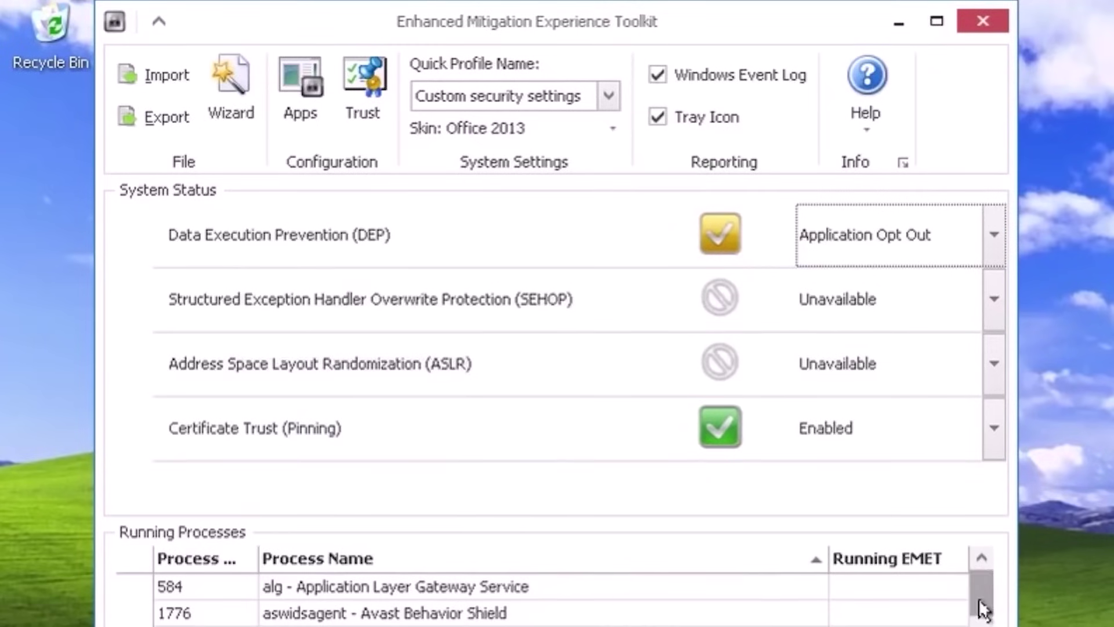
{"action": "left_click_drag", "start_coordinate": [979, 600], "coordinate": [975, 576]}
{"action": "left_click", "coordinate": [988, 298]}
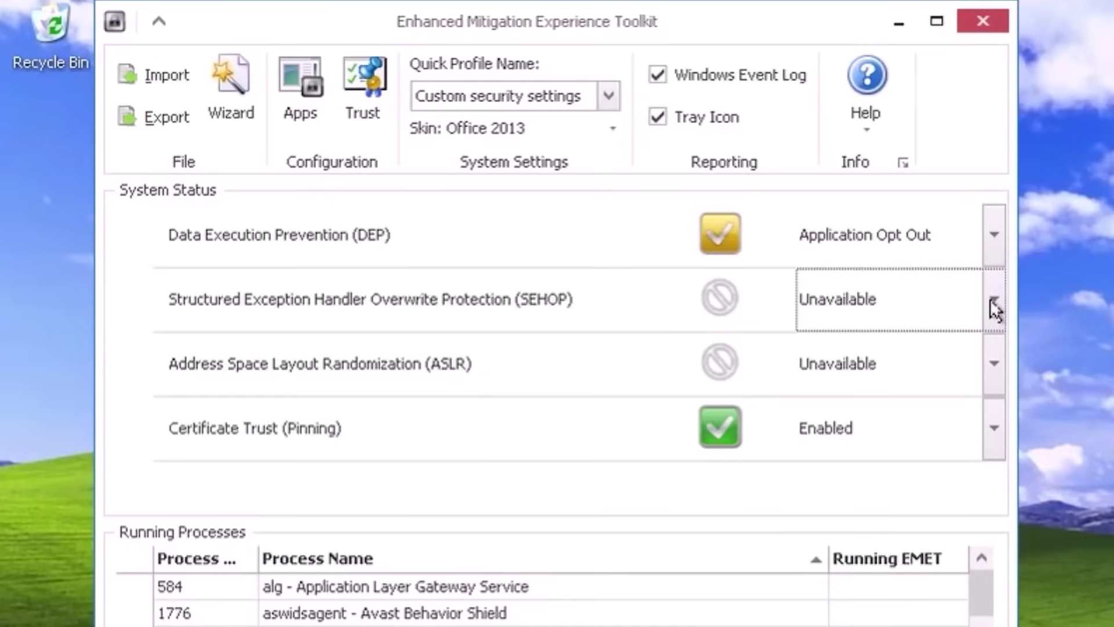
{"action": "left_click", "coordinate": [993, 362]}
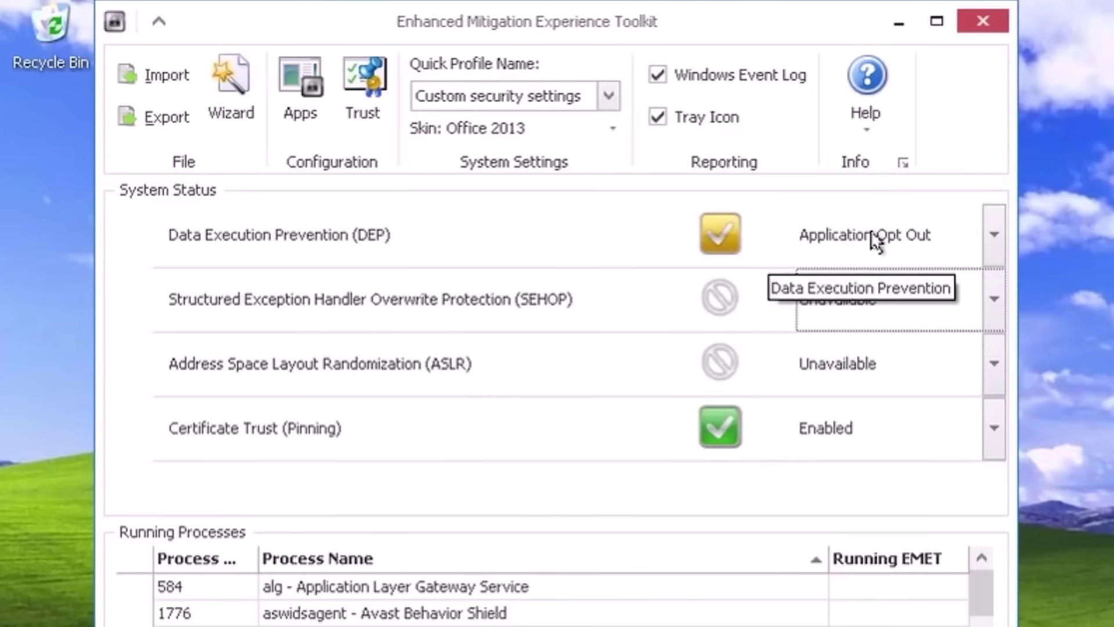
{"action": "left_click", "coordinate": [990, 246]}
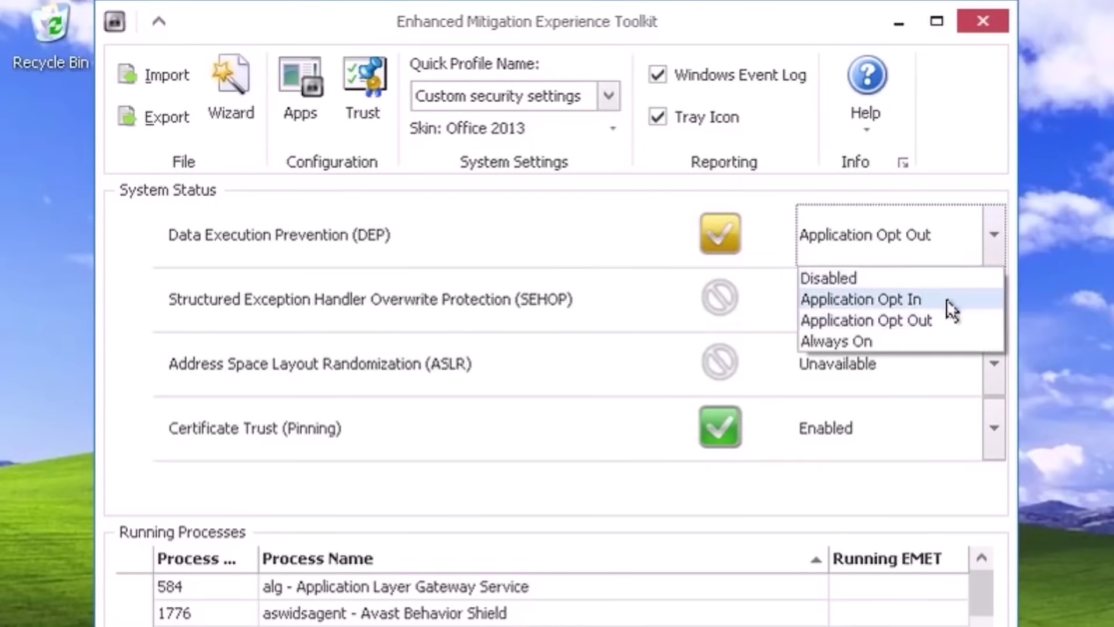
{"action": "left_click", "coordinate": [943, 344]}
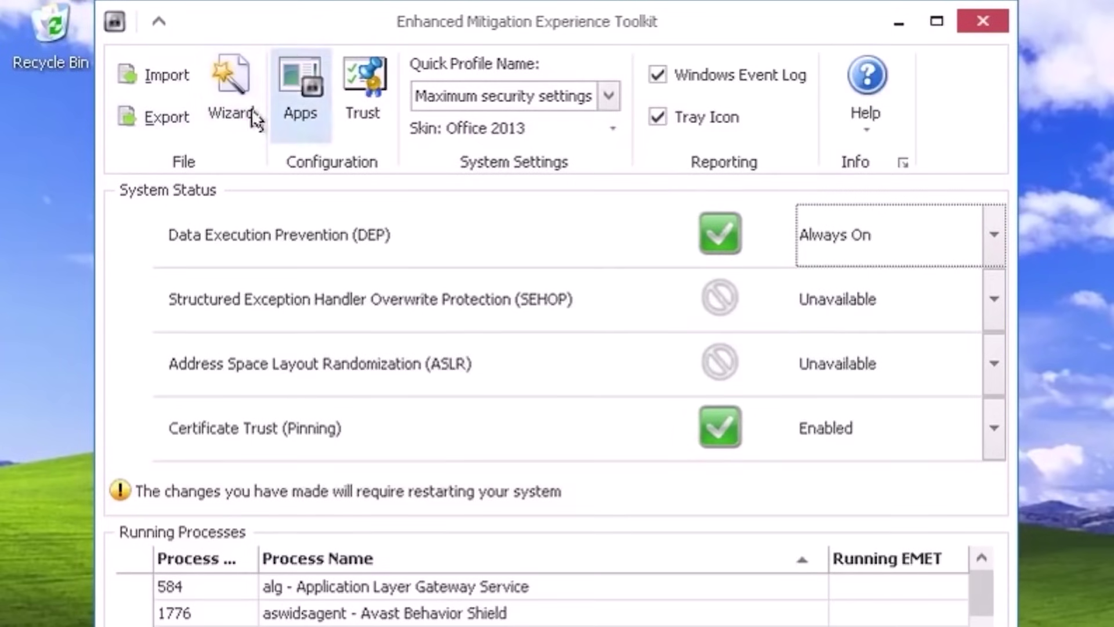
- Apply EMET's recommended settings through the configuration wizard, dismissing the restart notice
{"action": "left_click", "coordinate": [240, 99]}
{"action": "key", "text": "Return"}
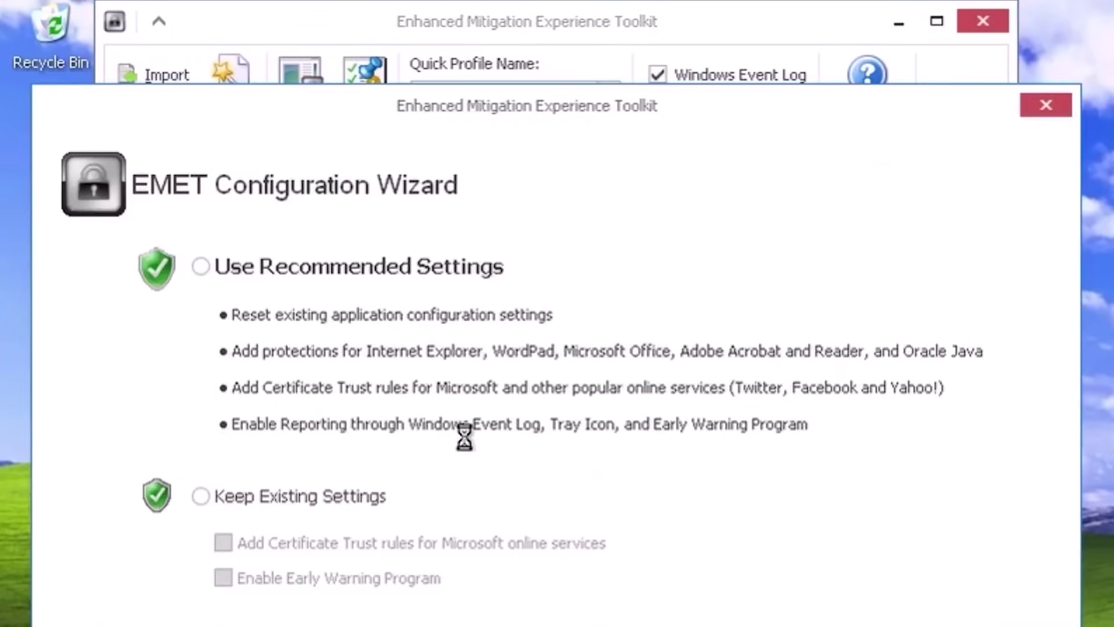
{"action": "left_click", "coordinate": [227, 267]}
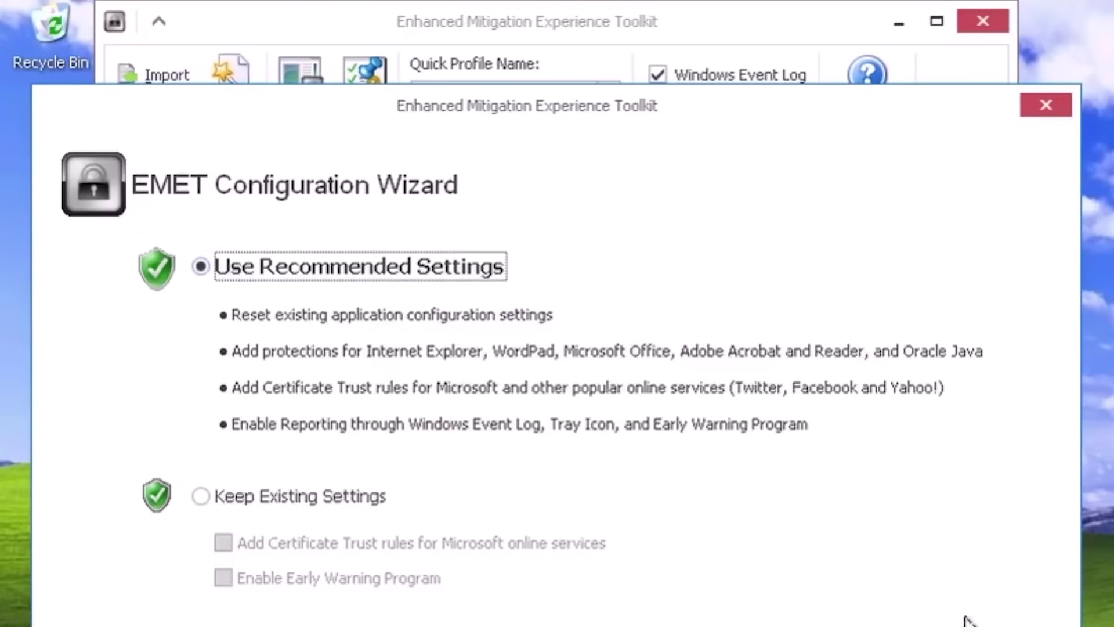
{"action": "key", "text": "Return"}
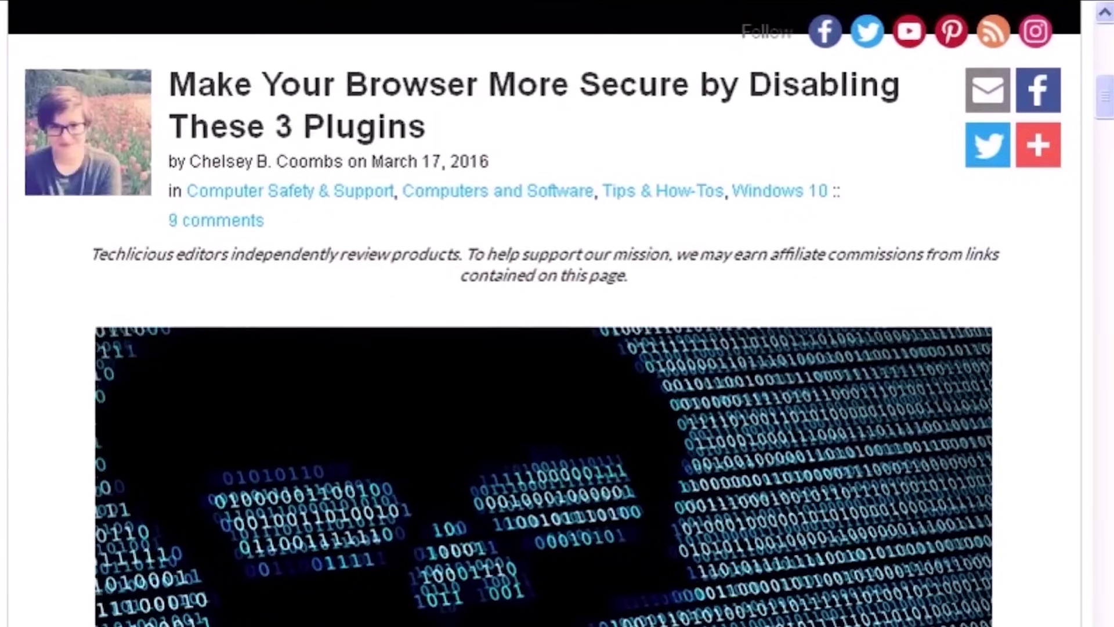
{"action": "scroll", "coordinate": [545, 349], "scroll_direction": "down", "scroll_amount": 8}
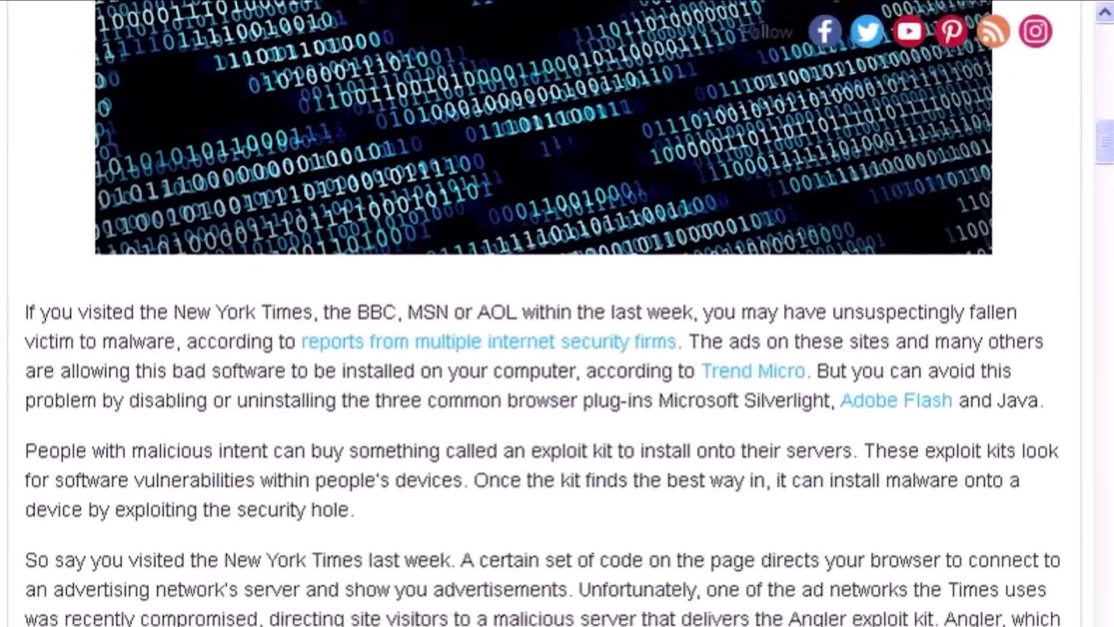
{"action": "scroll", "coordinate": [823, 489], "scroll_direction": "down", "scroll_amount": 7}
{"action": "scroll", "coordinate": [823, 491], "scroll_direction": "up", "scroll_amount": 7}
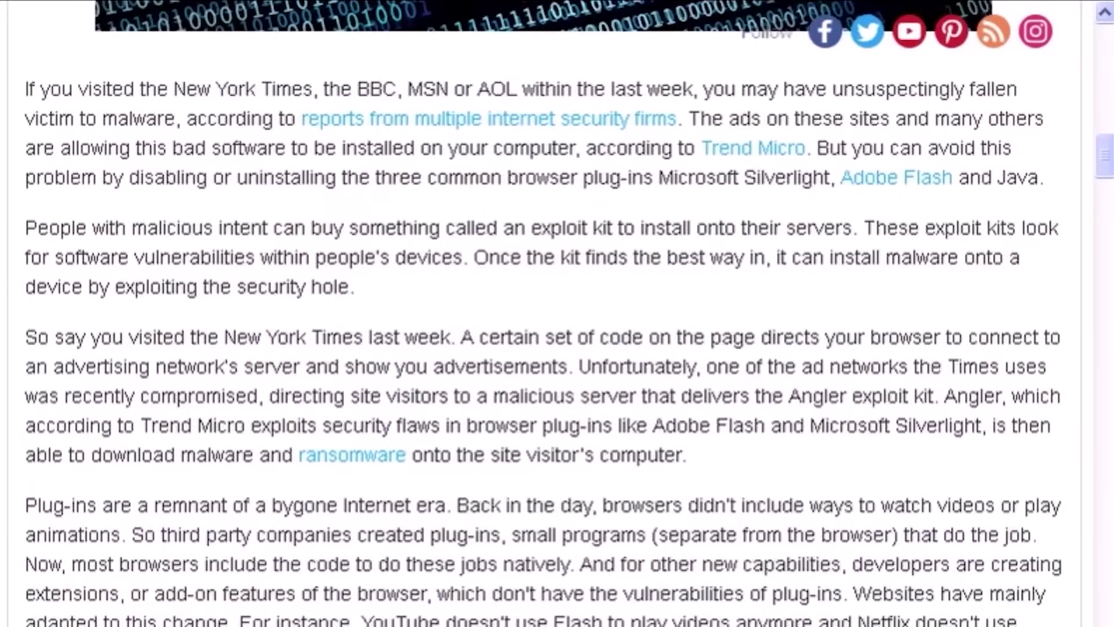
{"action": "scroll", "coordinate": [822, 491], "scroll_direction": "down", "scroll_amount": 4}
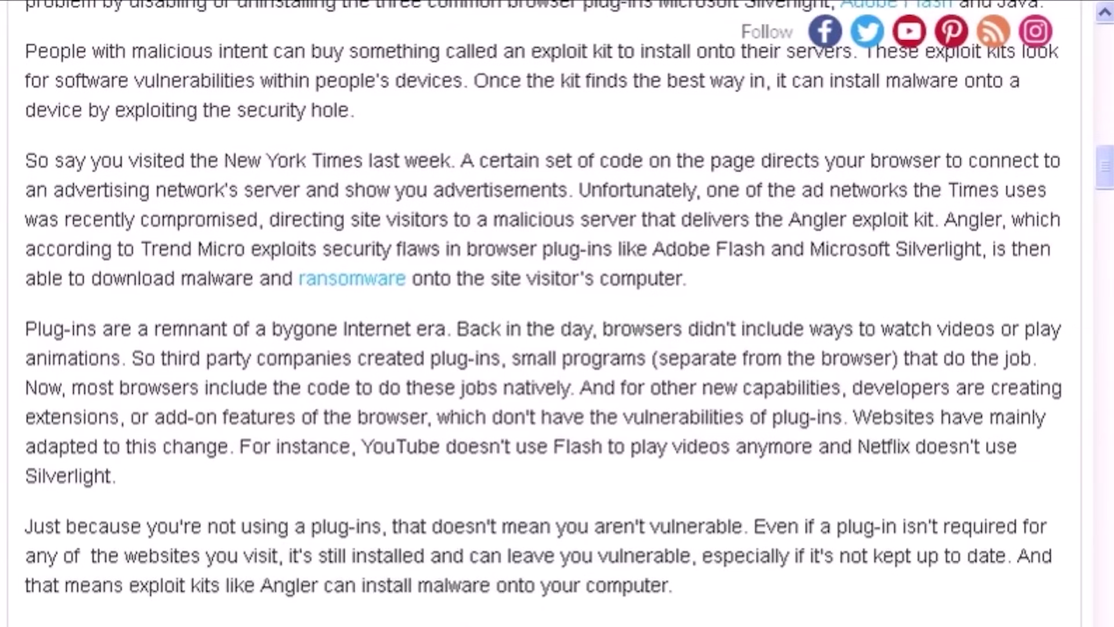
{"action": "scroll", "coordinate": [546, 313], "scroll_direction": "up", "scroll_amount": 3}
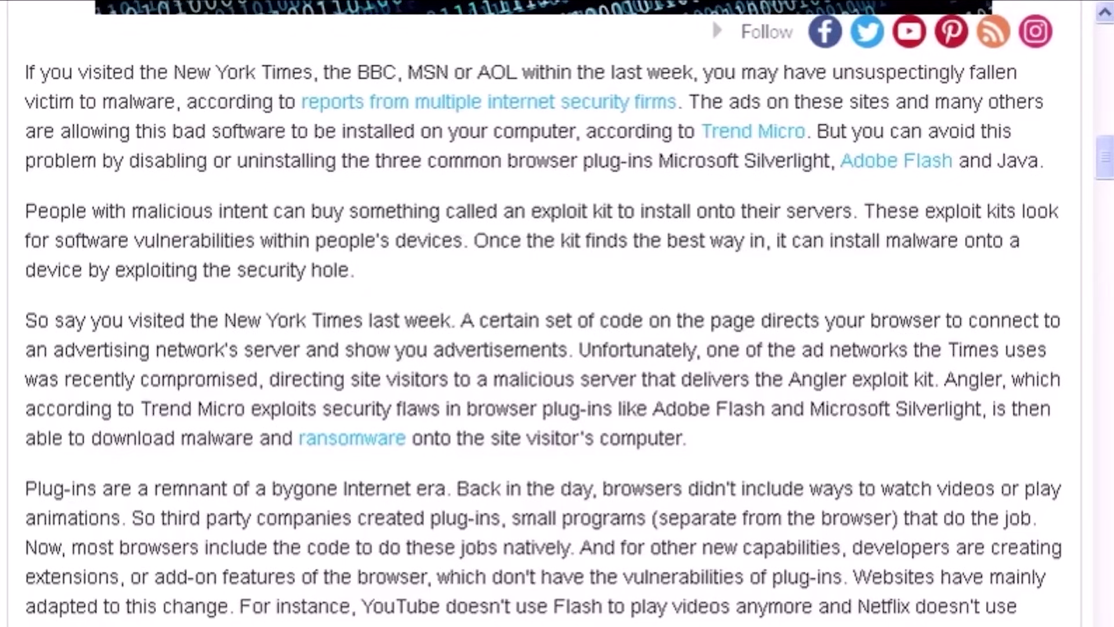
- Disable the Local Area Connection, then re-enable it so it shows Connected, Firewalled
{"action": "left_click", "coordinate": [454, 323]}
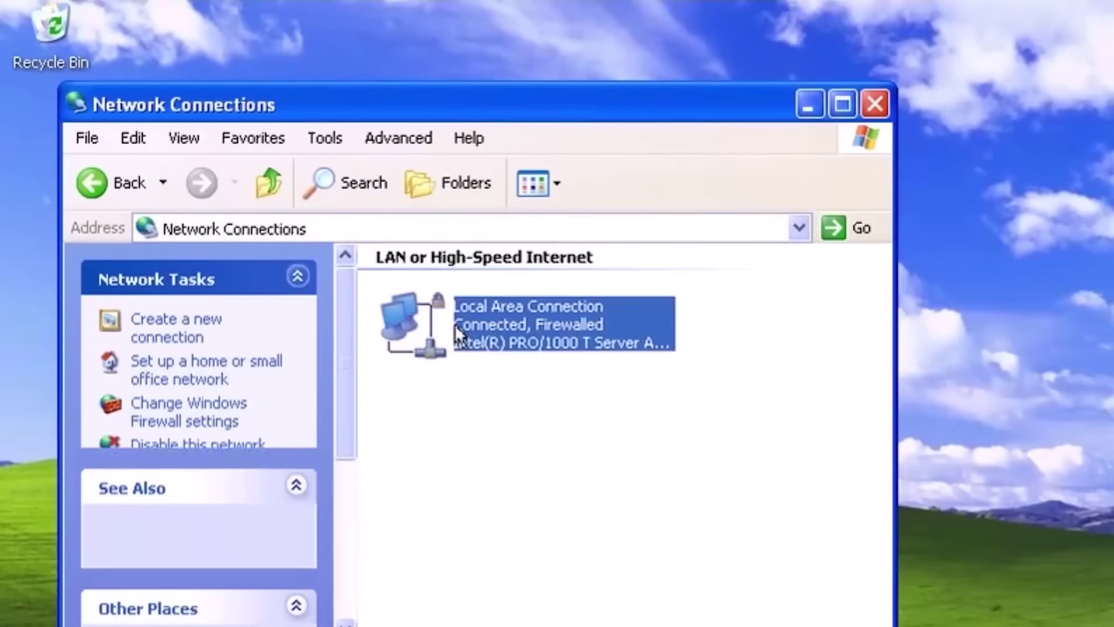
{"action": "right_click", "coordinate": [454, 325]}
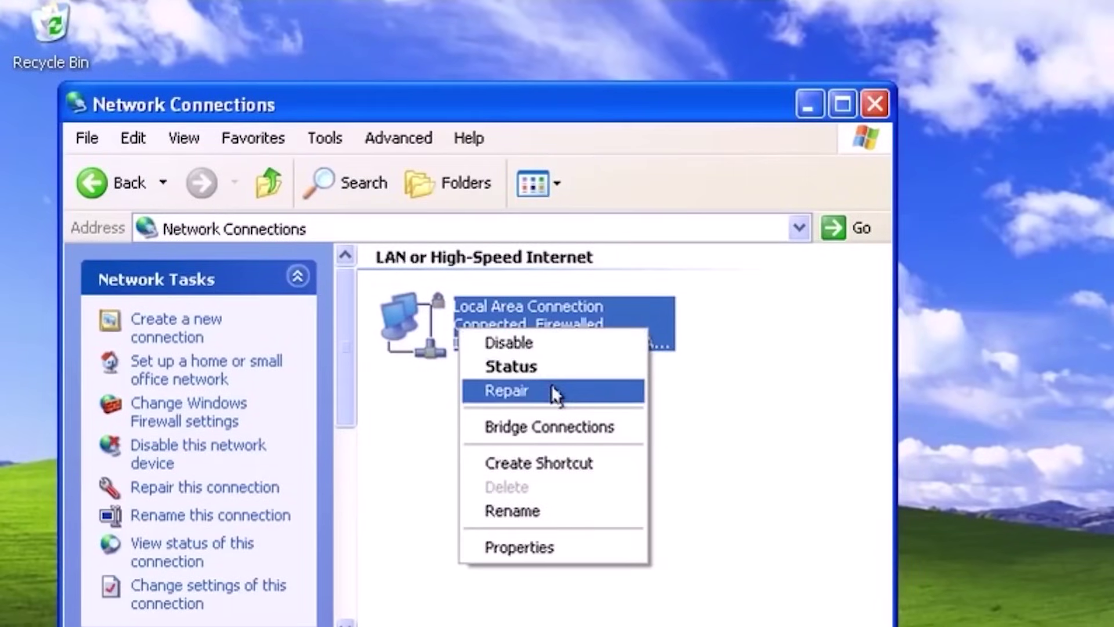
{"action": "left_click", "coordinate": [552, 347]}
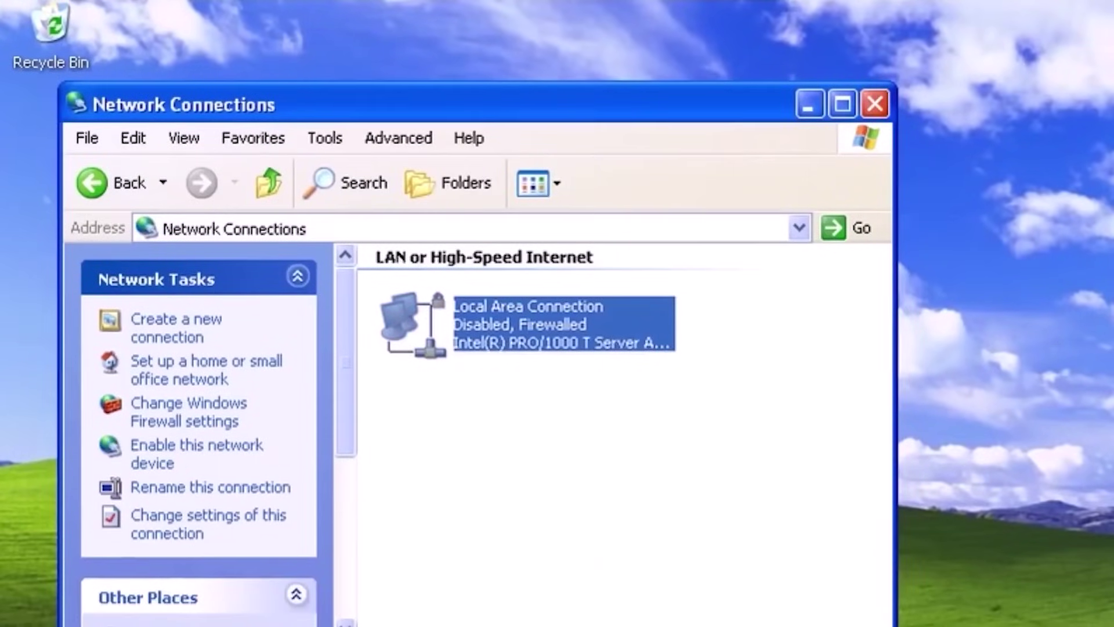
{"action": "left_click", "coordinate": [704, 592]}
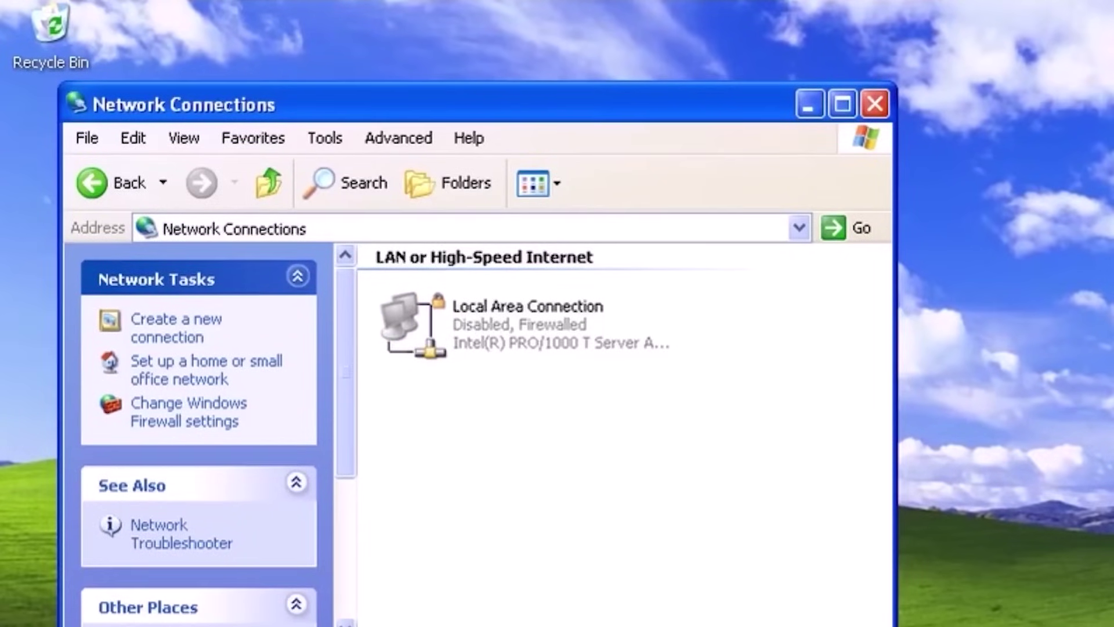
{"action": "right_click", "coordinate": [541, 339]}
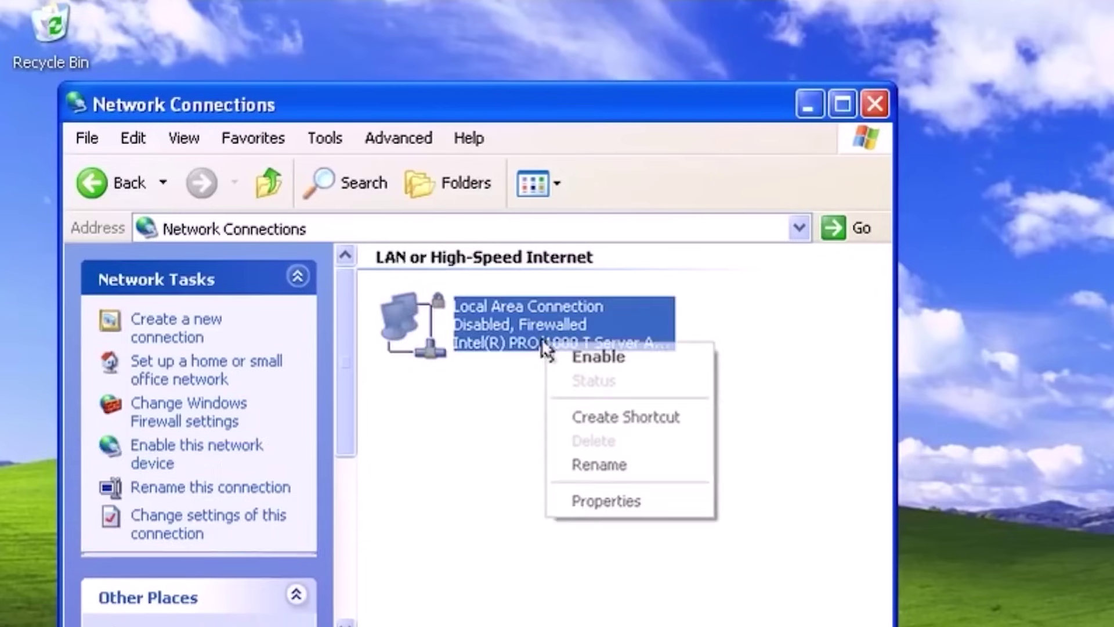
{"action": "left_click", "coordinate": [600, 354]}
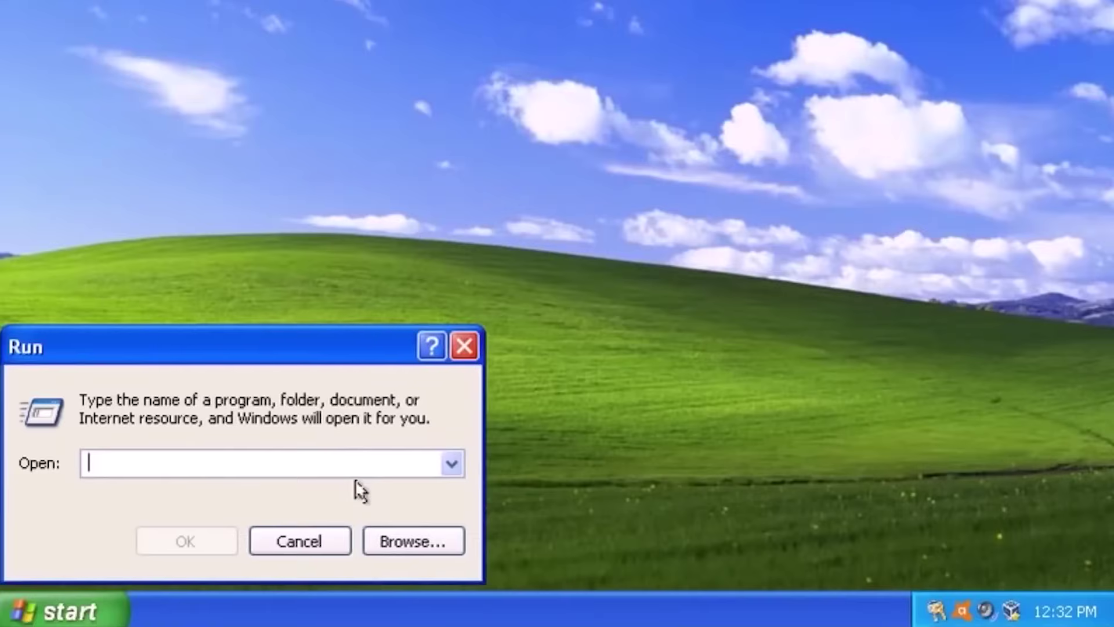
- Launch regedit, browse to HKCU\Software\Microsoft\Windows\CurrentVersion\Policies\Explorer and edit NoDriveTypeAutoRun
{"action": "type", "text": "reg"}
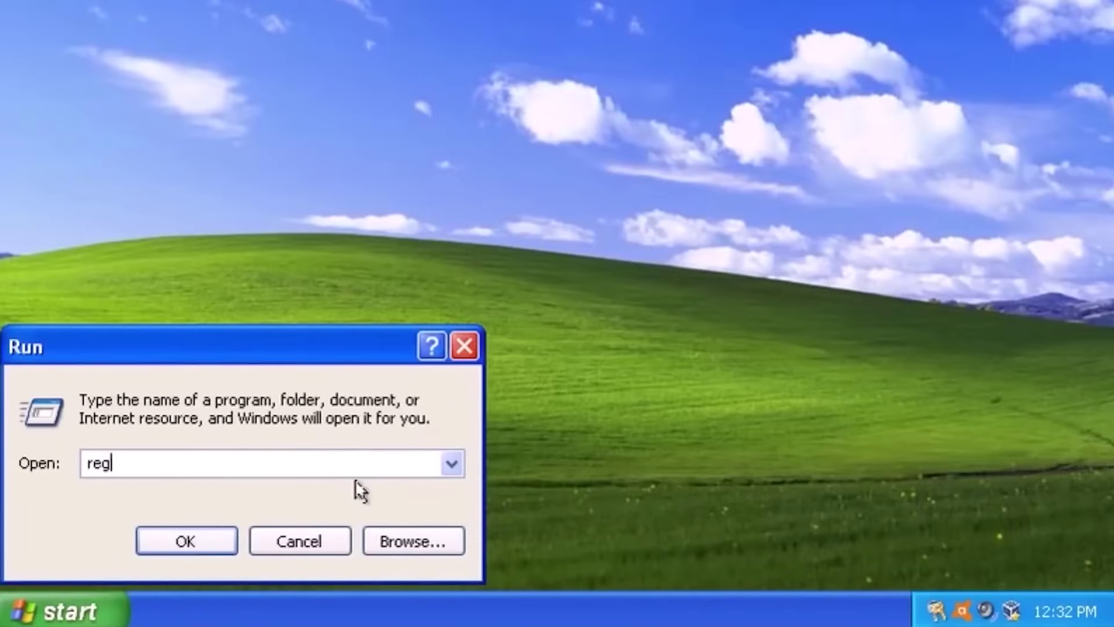
{"action": "type", "text": "edit"}
{"action": "key", "text": "Return"}
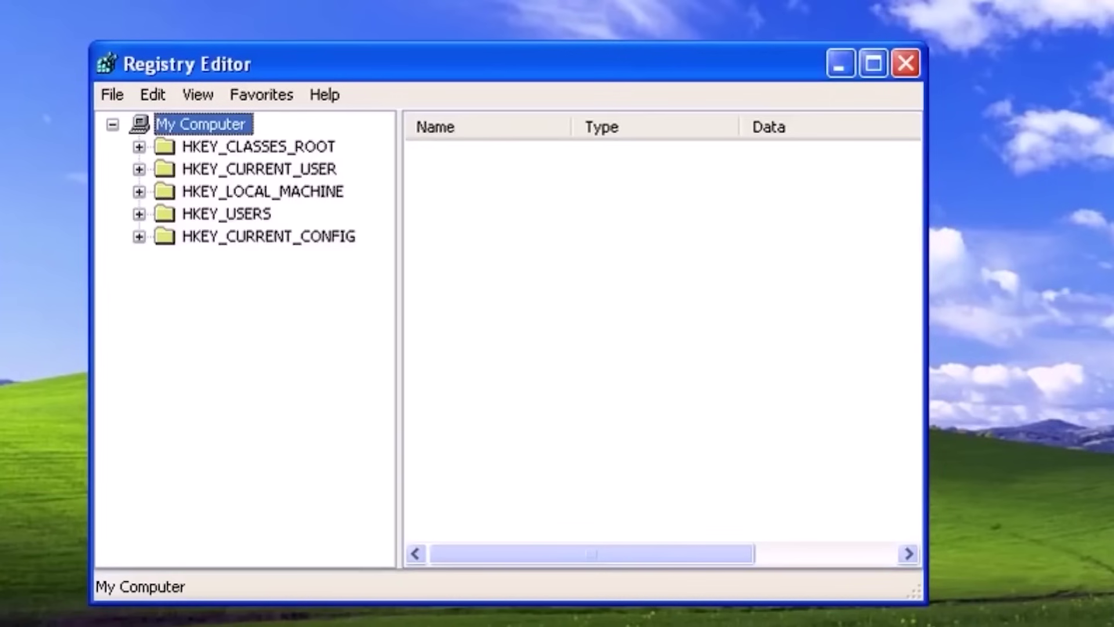
{"action": "key", "text": "Down"}
{"action": "key", "text": "Down"}
{"action": "key", "text": "Down"}
{"action": "left_click", "coordinate": [139, 169]}
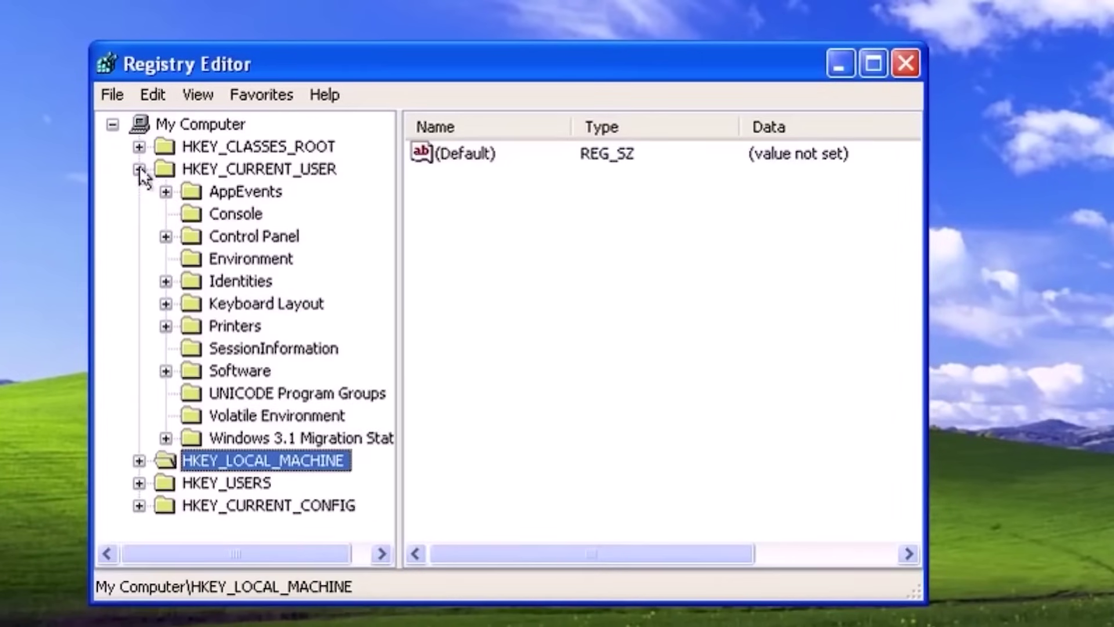
{"action": "left_click", "coordinate": [166, 371]}
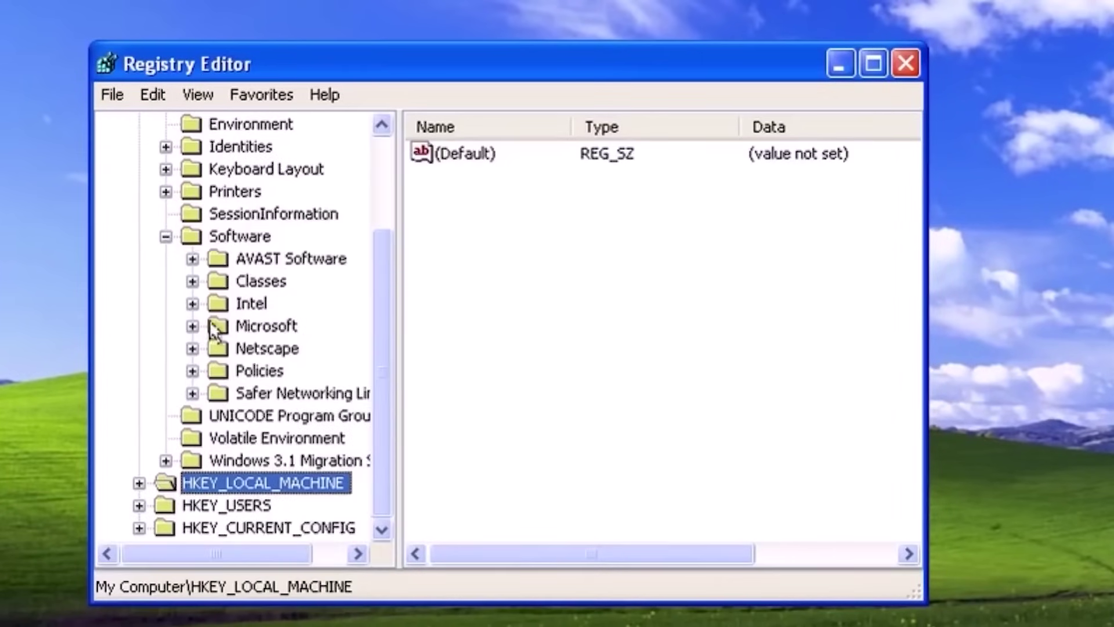
{"action": "left_click", "coordinate": [192, 325]}
{"action": "scroll", "coordinate": [255, 261], "scroll_direction": "down", "scroll_amount": 7}
{"action": "left_click", "coordinate": [219, 212]}
{"action": "left_click", "coordinate": [246, 236]}
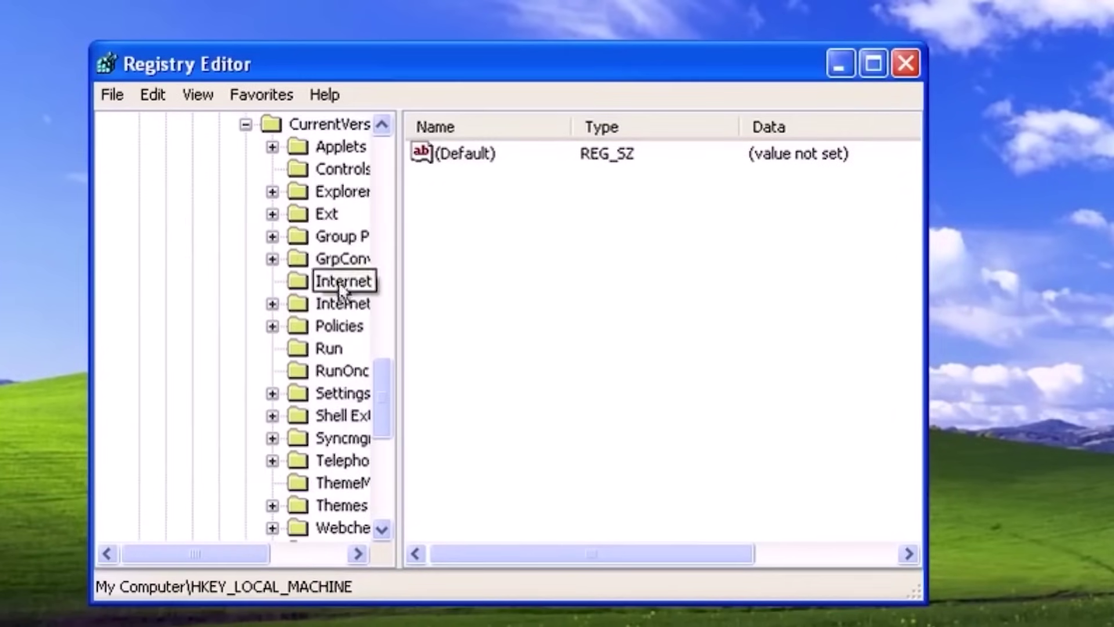
{"action": "left_click", "coordinate": [272, 325]}
{"action": "left_click", "coordinate": [353, 348]}
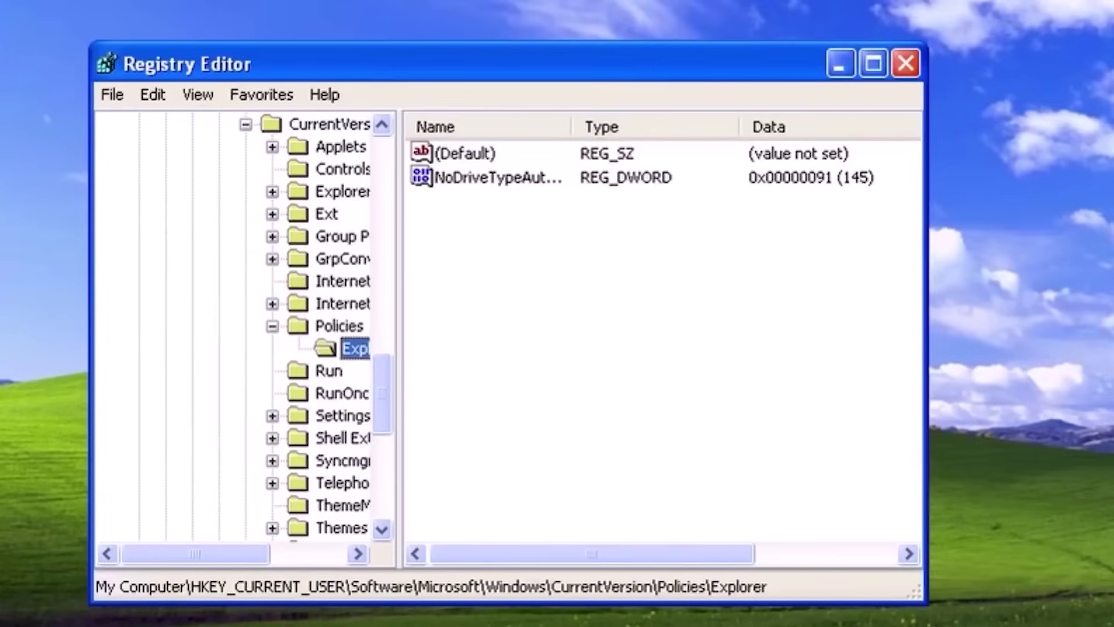
{"action": "double_click", "coordinate": [521, 180]}
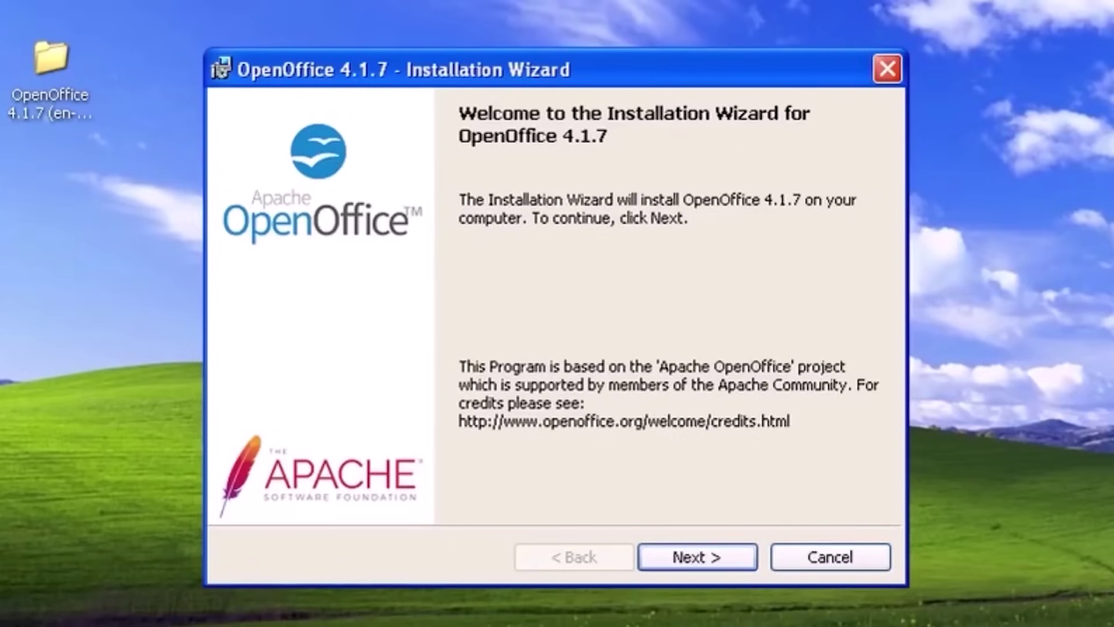
- Accept the OpenOffice 4.1.7 setup defaults, keeping Office file associations, and start installing
{"action": "left_click", "coordinate": [718, 560]}
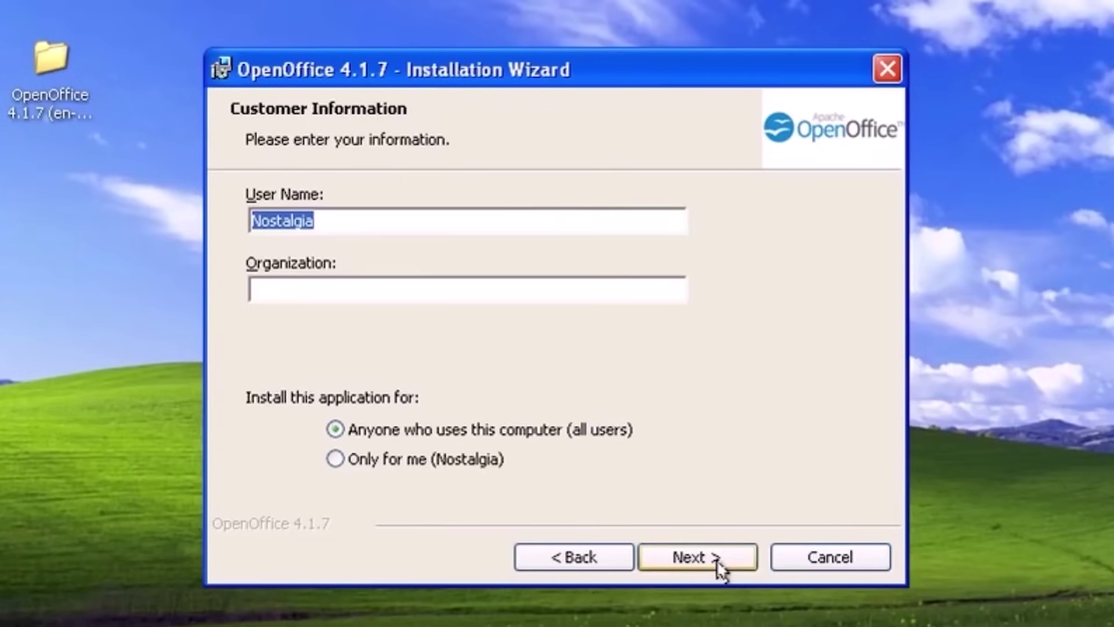
{"action": "left_click", "coordinate": [696, 557]}
{"action": "left_click", "coordinate": [690, 558]}
{"action": "left_click", "coordinate": [694, 563]}
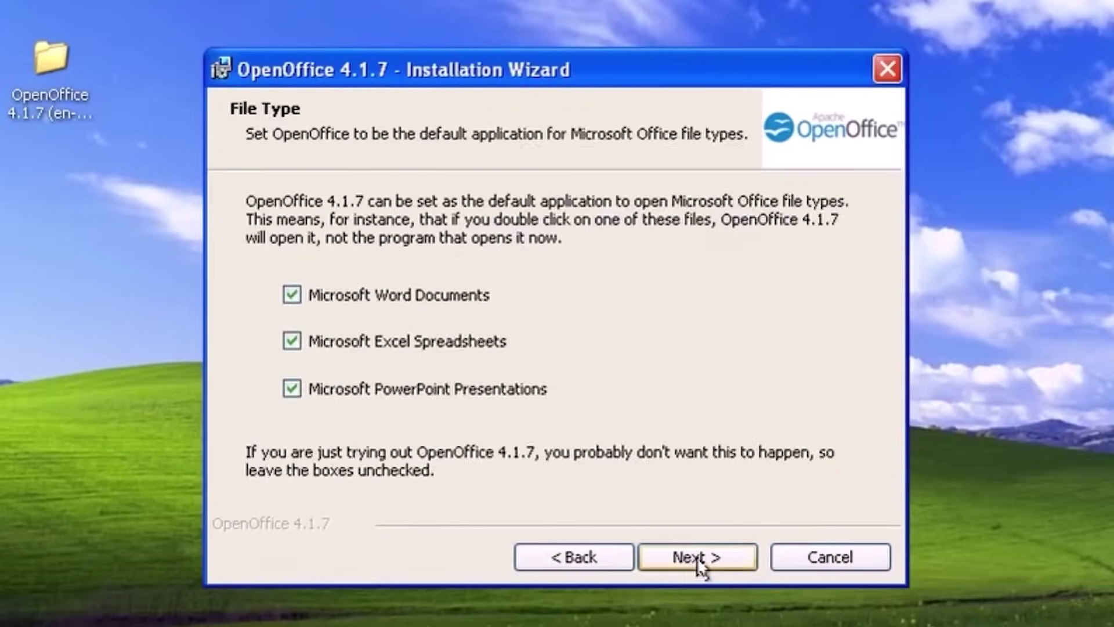
{"action": "left_click", "coordinate": [702, 560]}
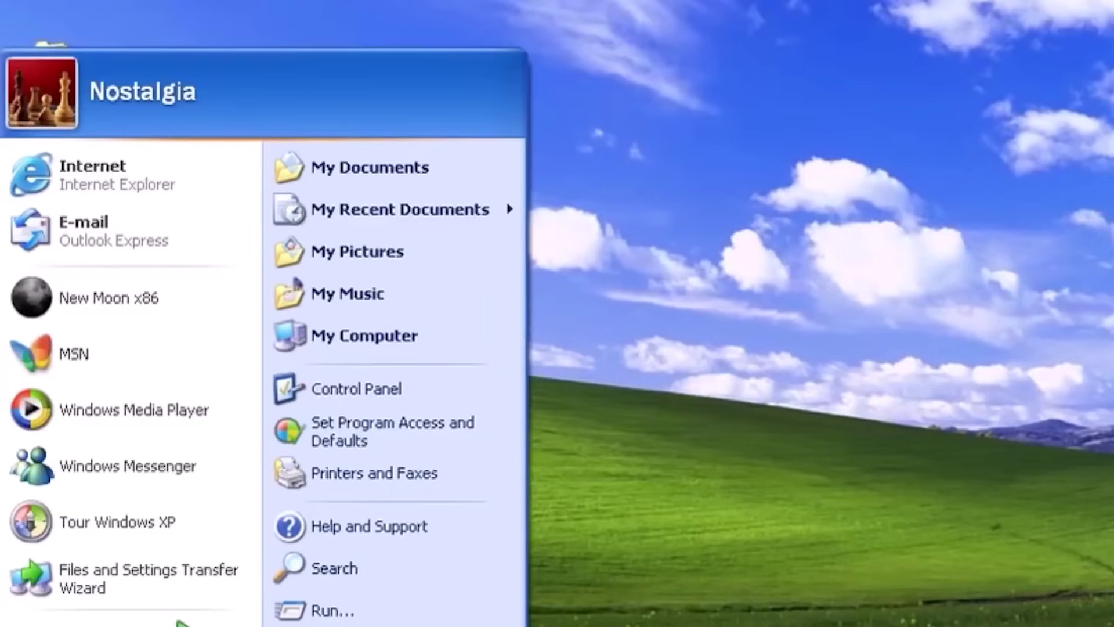
- Open System Restore from Start > All Programs > Accessories > System Tools
{"action": "mouse_move", "coordinate": [116, 622]}
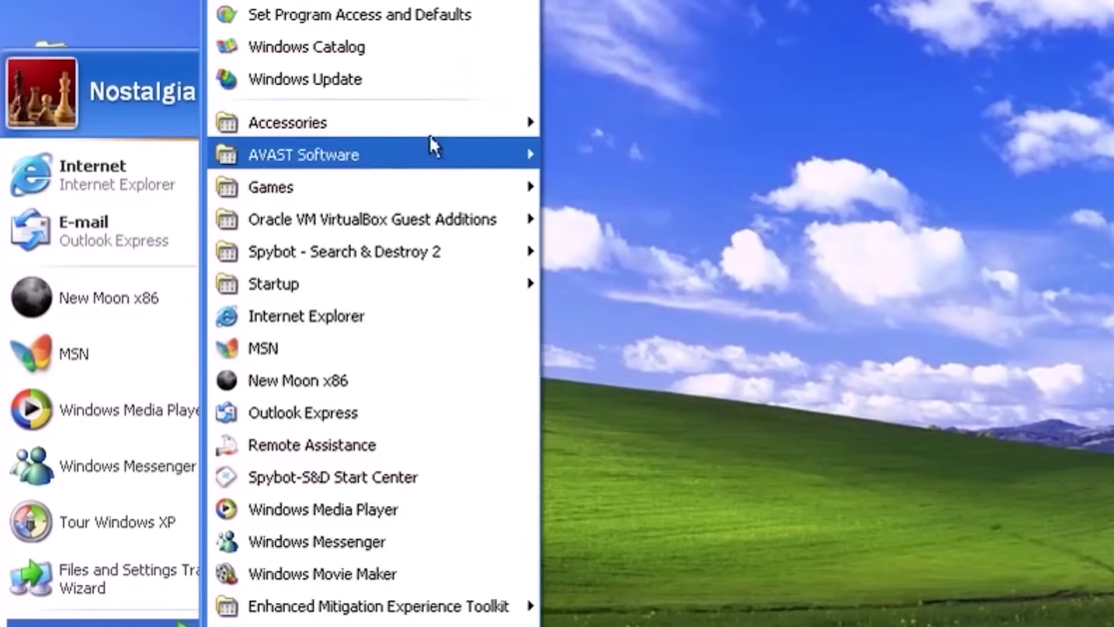
{"action": "mouse_move", "coordinate": [435, 119]}
{"action": "mouse_move", "coordinate": [640, 110]}
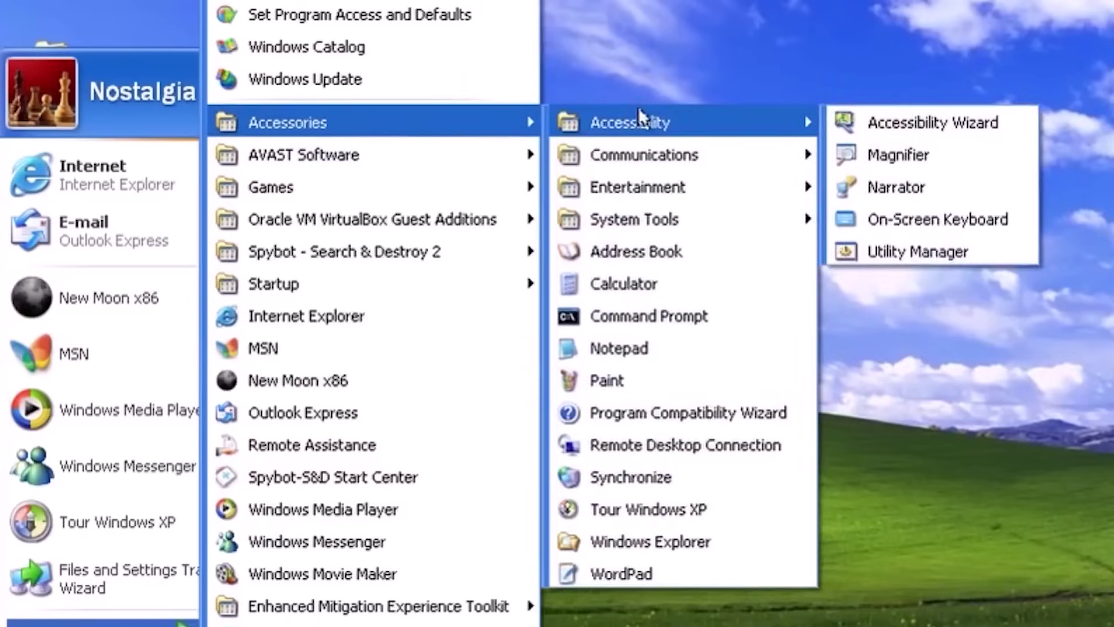
{"action": "mouse_move", "coordinate": [691, 224]}
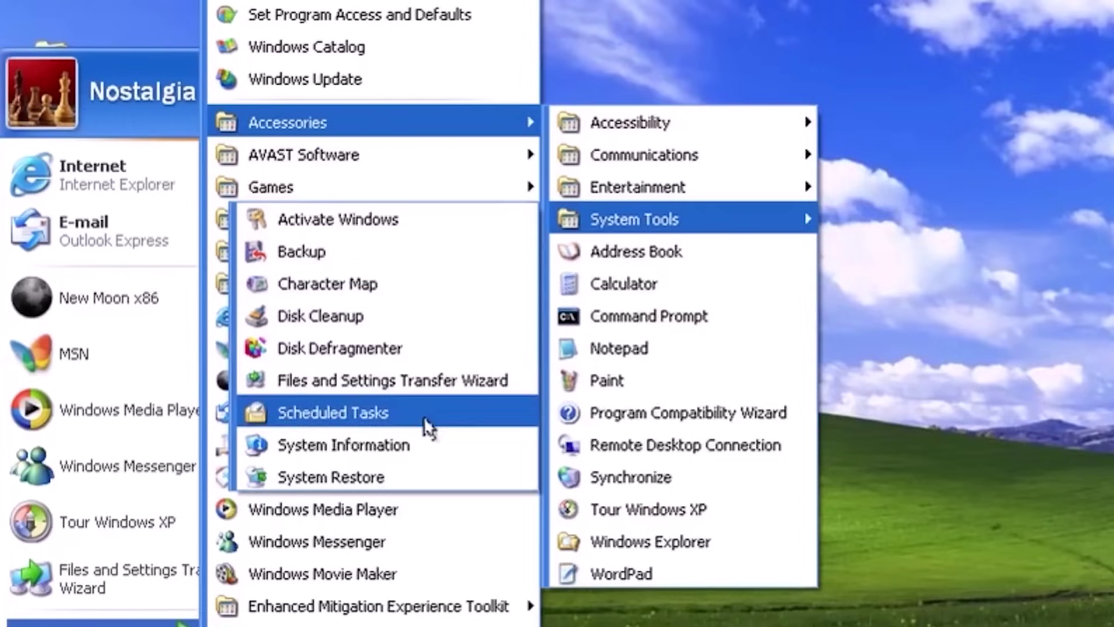
{"action": "left_click", "coordinate": [420, 473]}
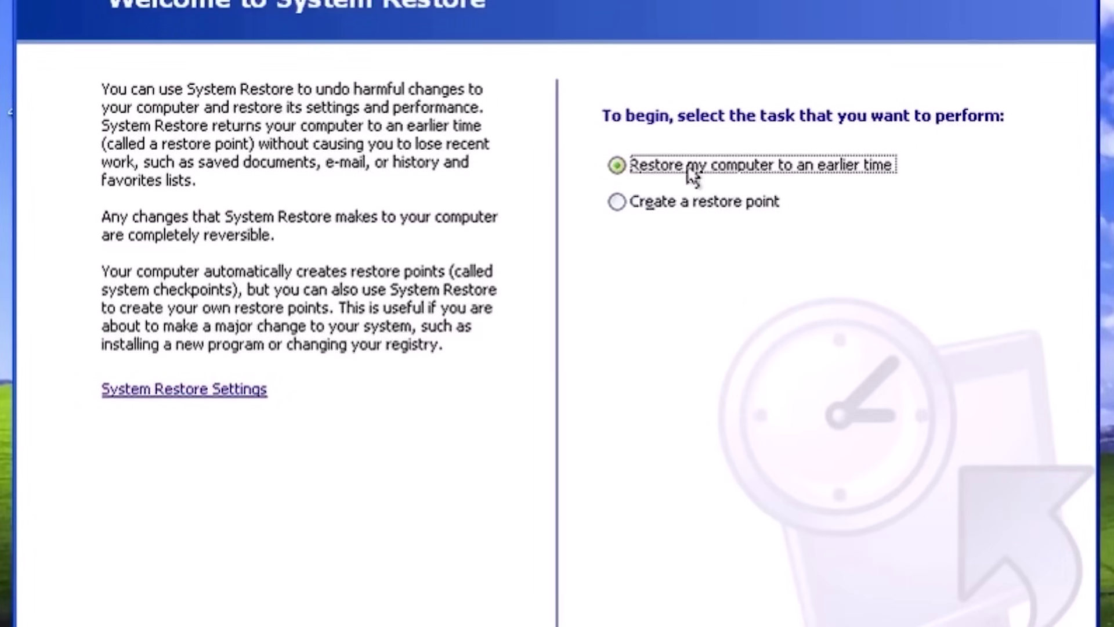
- Create a new restore point described as 'Just In Case'
{"action": "left_click", "coordinate": [616, 201]}
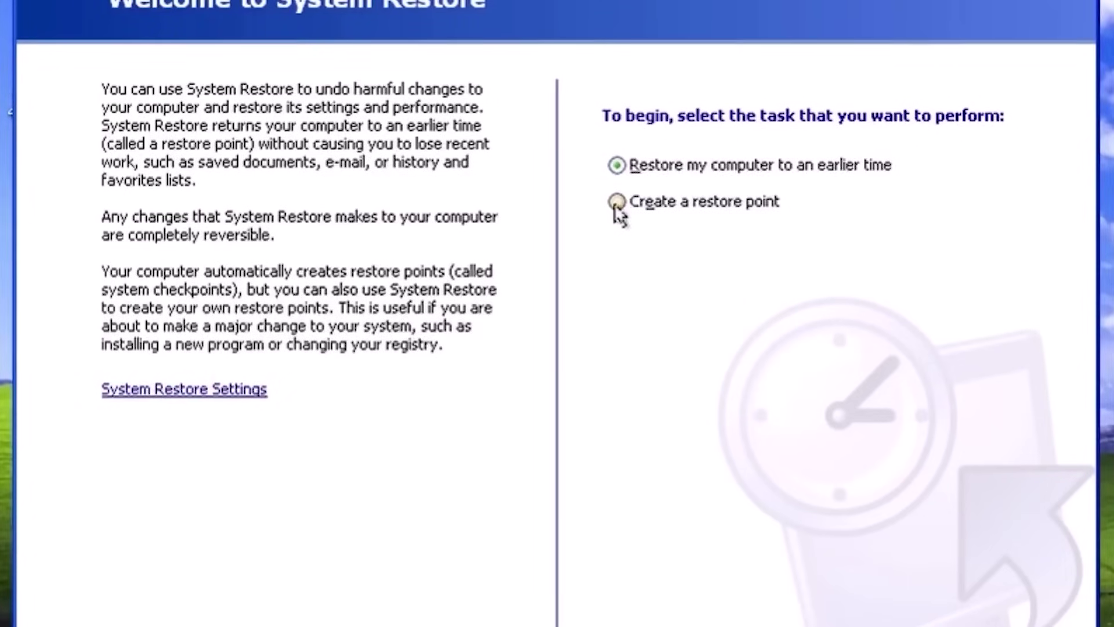
{"action": "key", "text": "Return"}
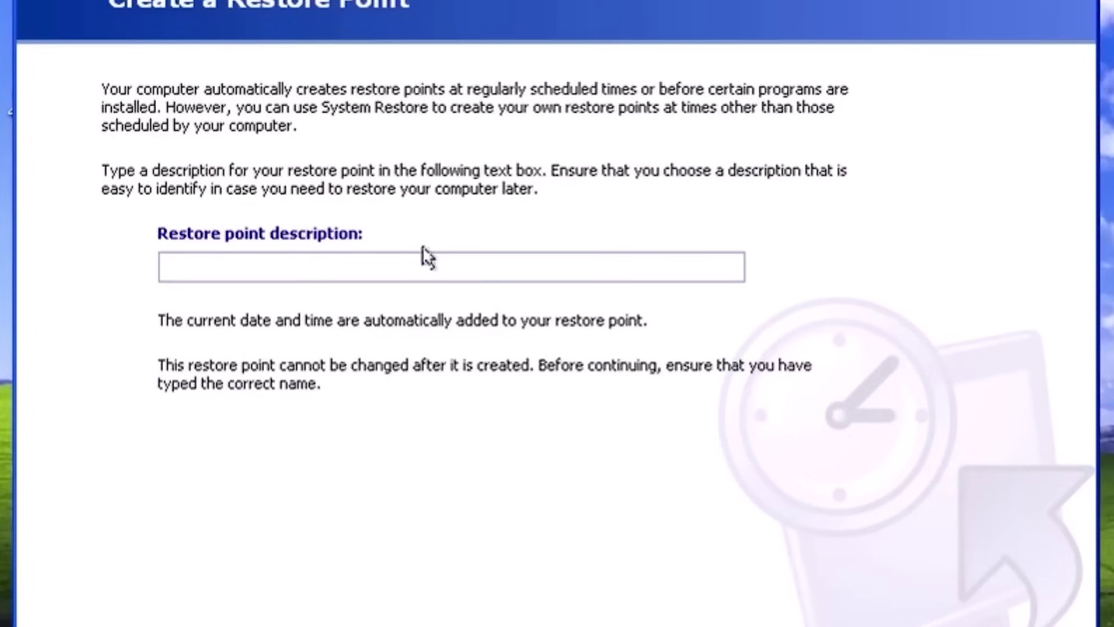
{"action": "type", "text": "Just In Case"}
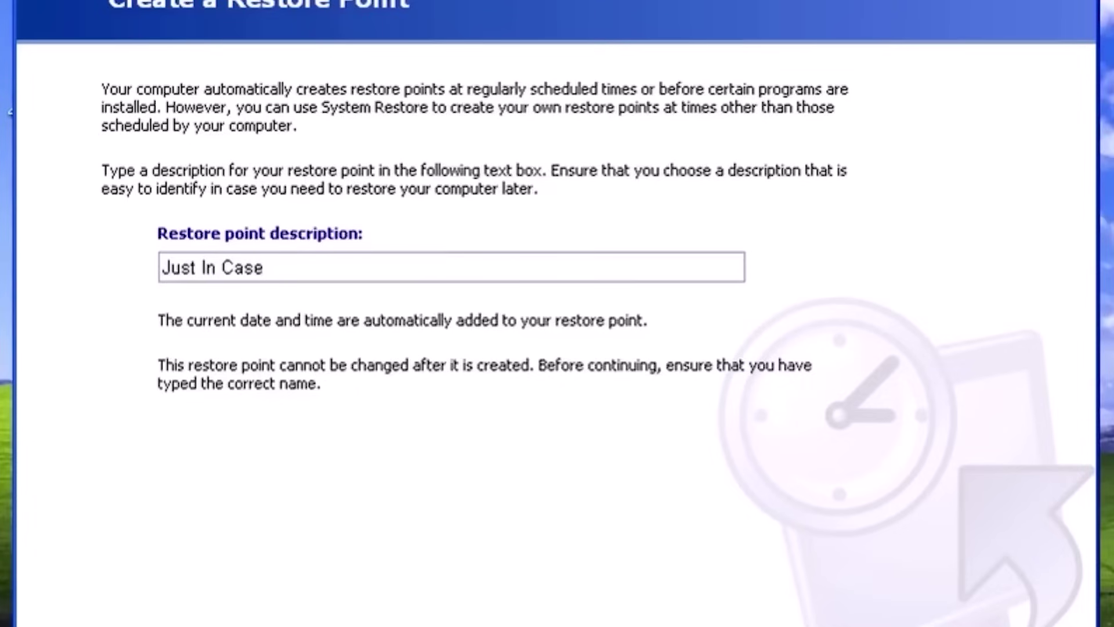
{"action": "key", "text": "Return"}
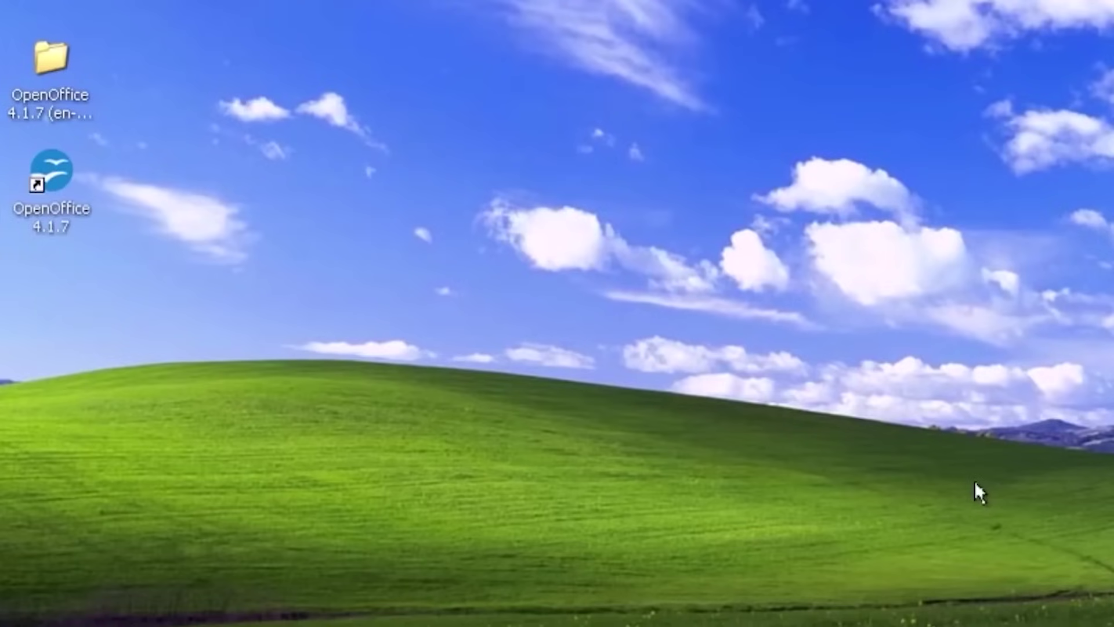
{"action": "key", "text": "super"}
- Launch New Moon and load youtube.com/c/adventuresinnostalgia
{"action": "left_click", "coordinate": [173, 296]}
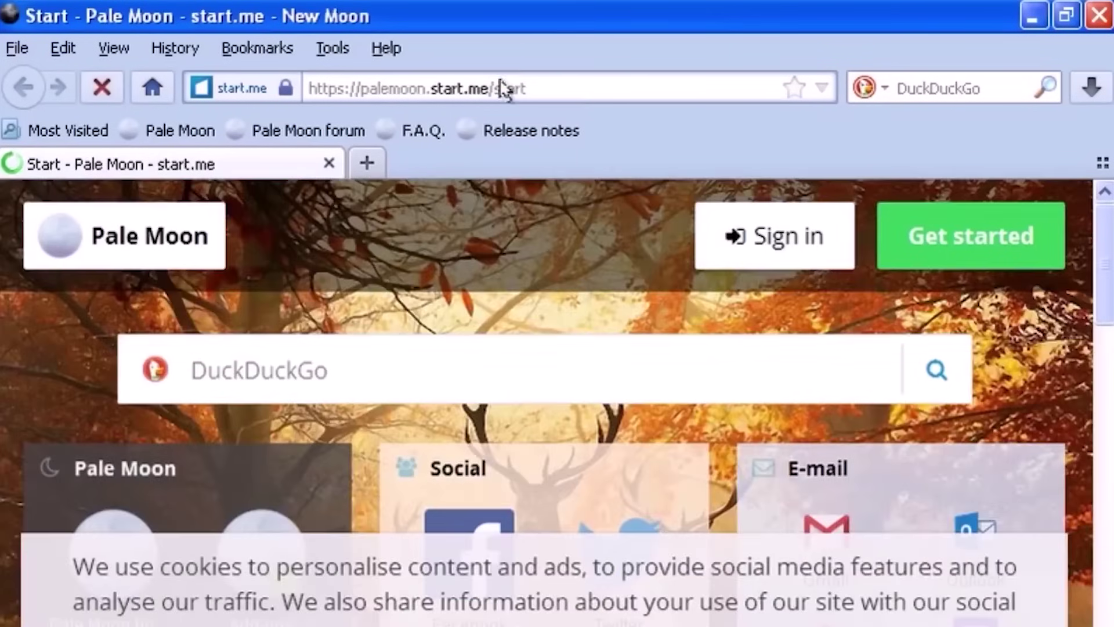
{"action": "left_click", "coordinate": [500, 88]}
{"action": "type", "text": "youtube"}
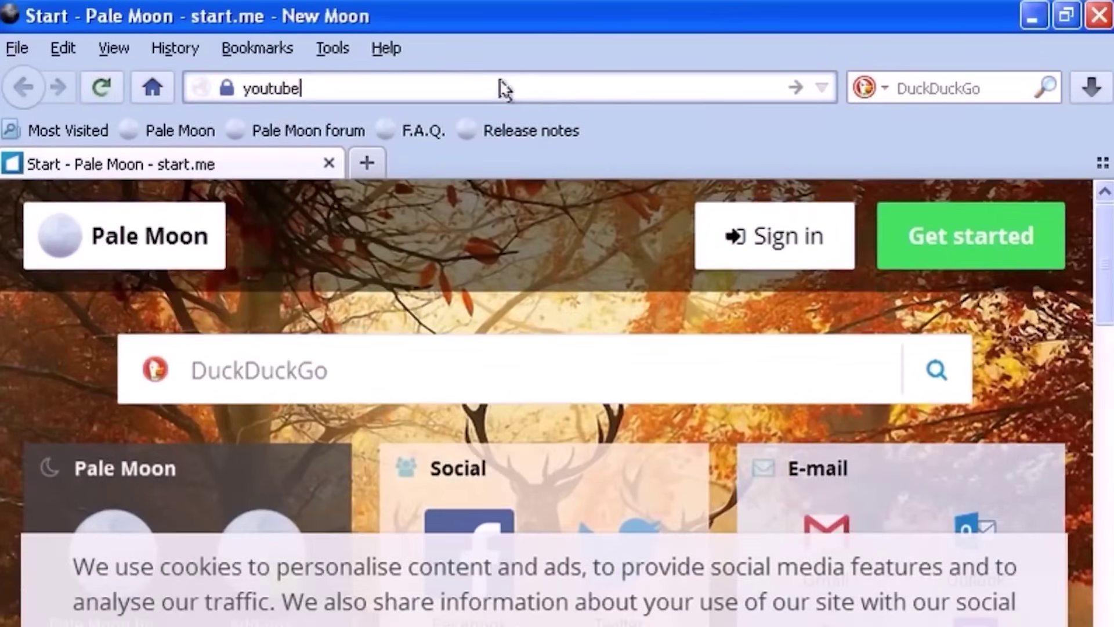
{"action": "type", "text": ".com/c/a"}
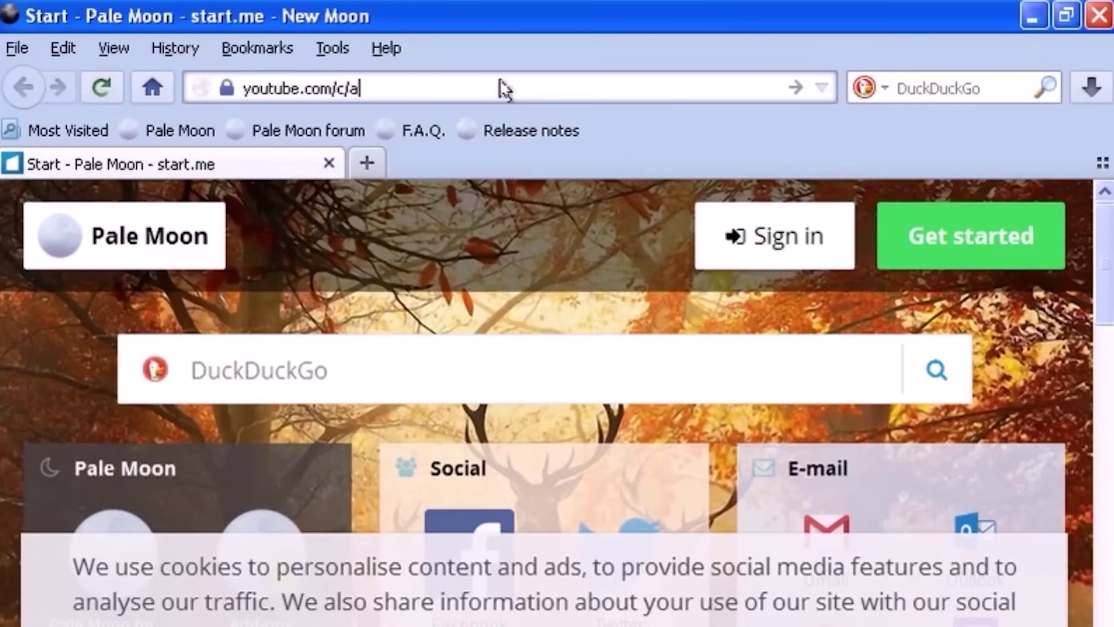
{"action": "type", "text": "dventures i"}
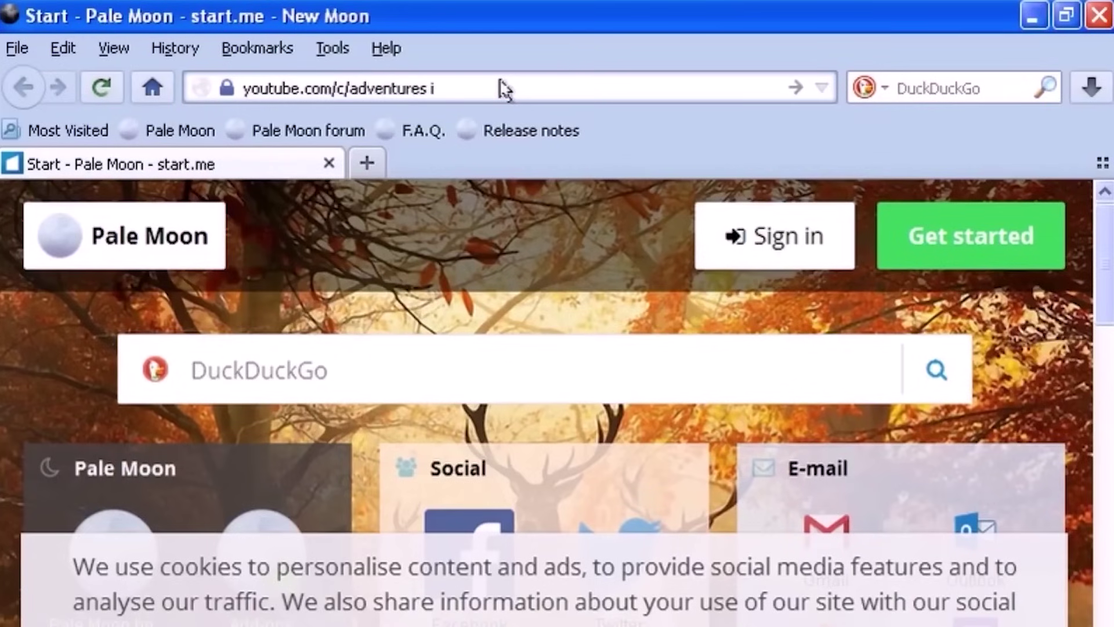
{"action": "key", "text": "BackSpace"}
{"action": "key", "text": "BackSpace"}
{"action": "type", "text": "innostalgia"}
{"action": "key", "text": "Return"}
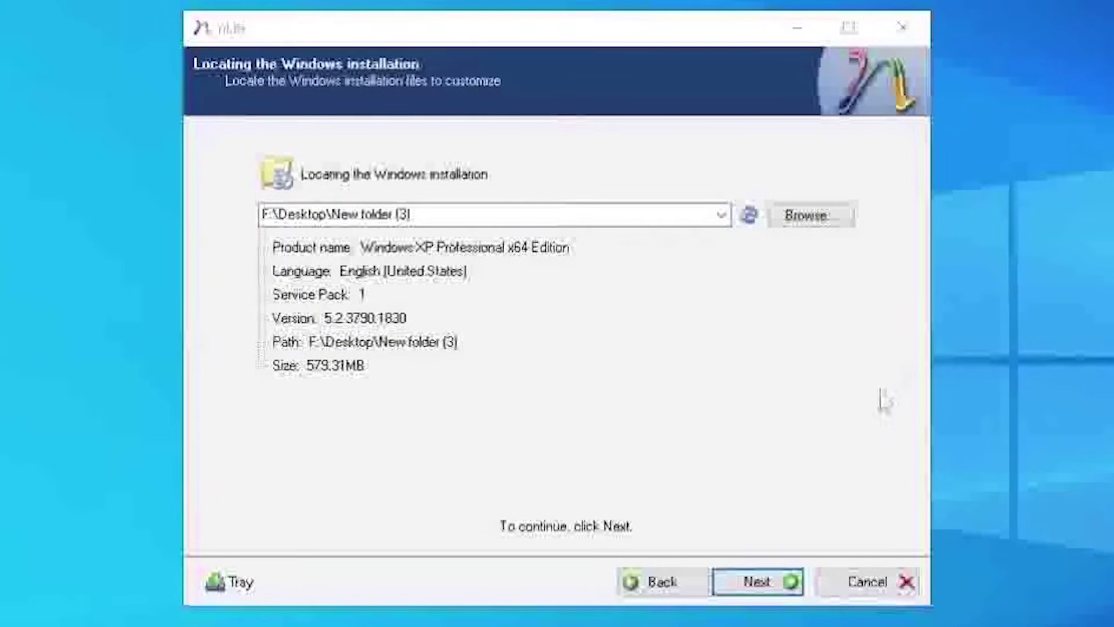
- Move nLite past the Windows XP x64 source and Presets pages, then search the Update Catalog for 'Windows XP'
{"action": "left_click", "coordinate": [778, 589]}
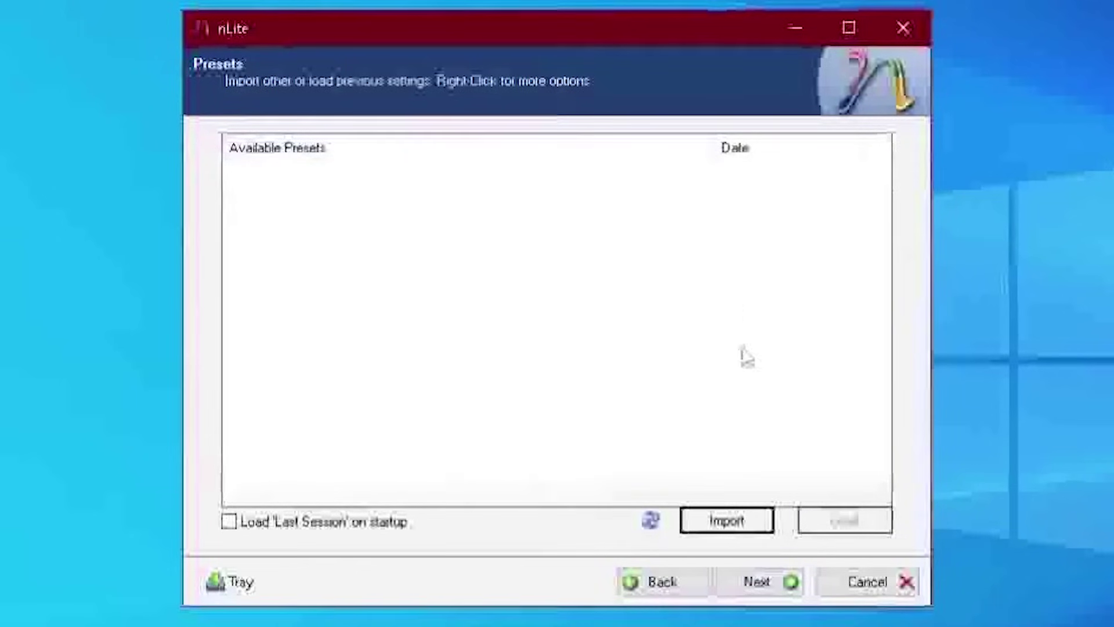
{"action": "left_click", "coordinate": [764, 583]}
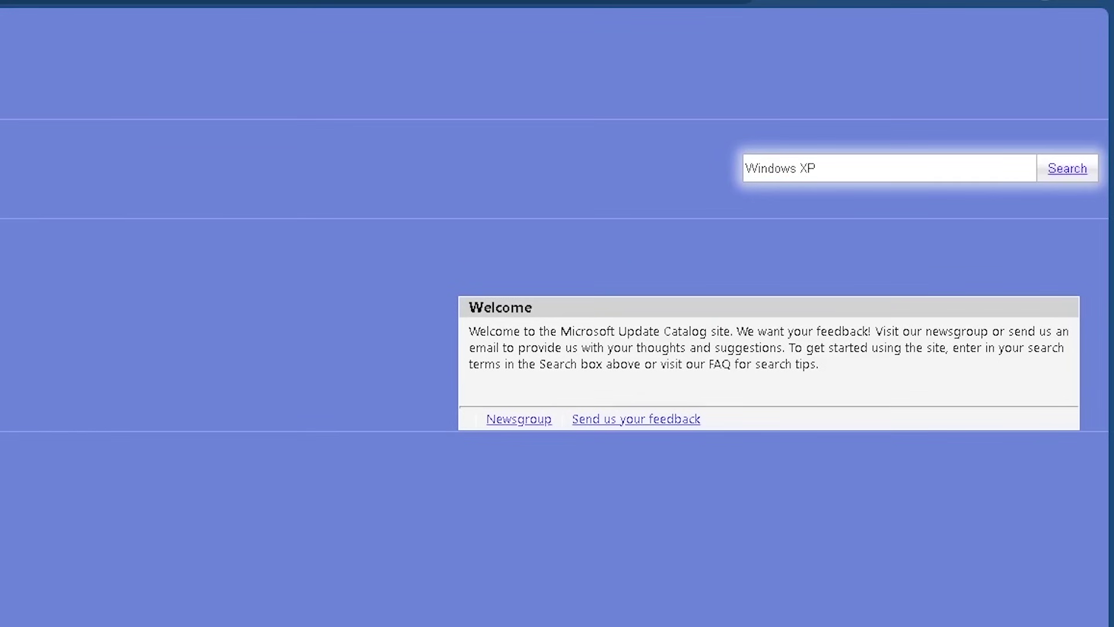
{"action": "key", "text": "Return"}
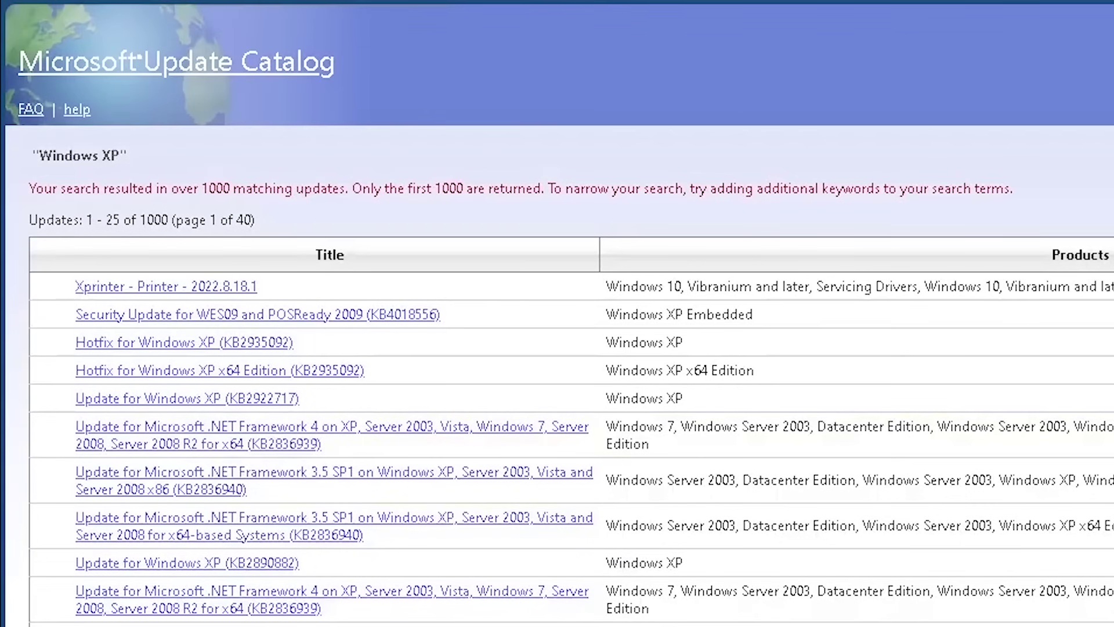
{"action": "scroll", "coordinate": [557, 313], "scroll_direction": "down", "scroll_amount": 4}
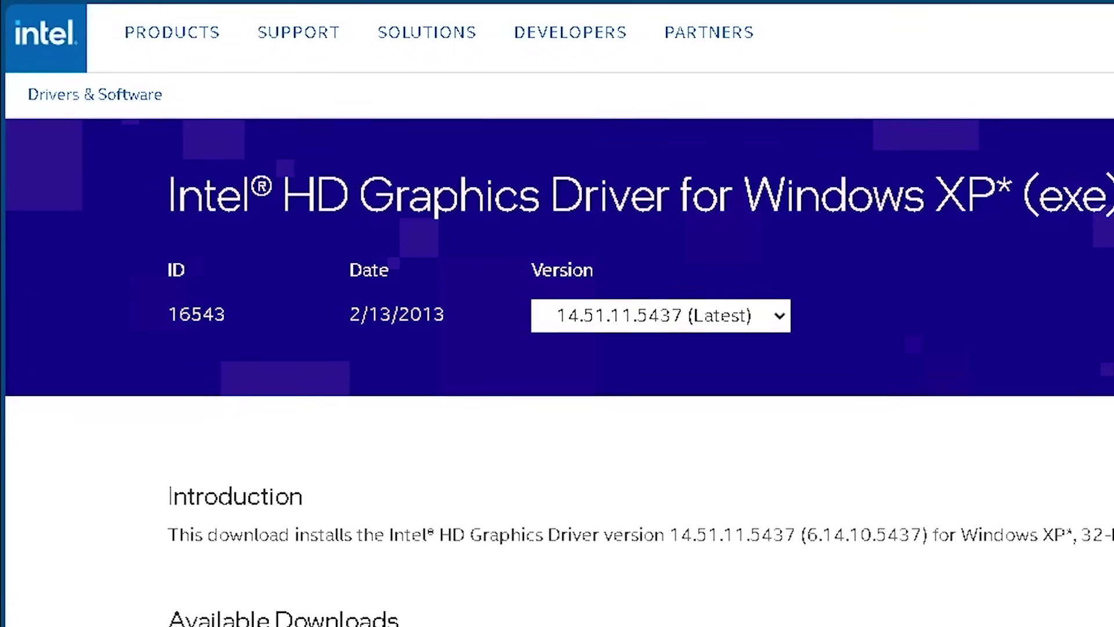
{"action": "scroll", "coordinate": [557, 313], "scroll_direction": "down", "scroll_amount": 3}
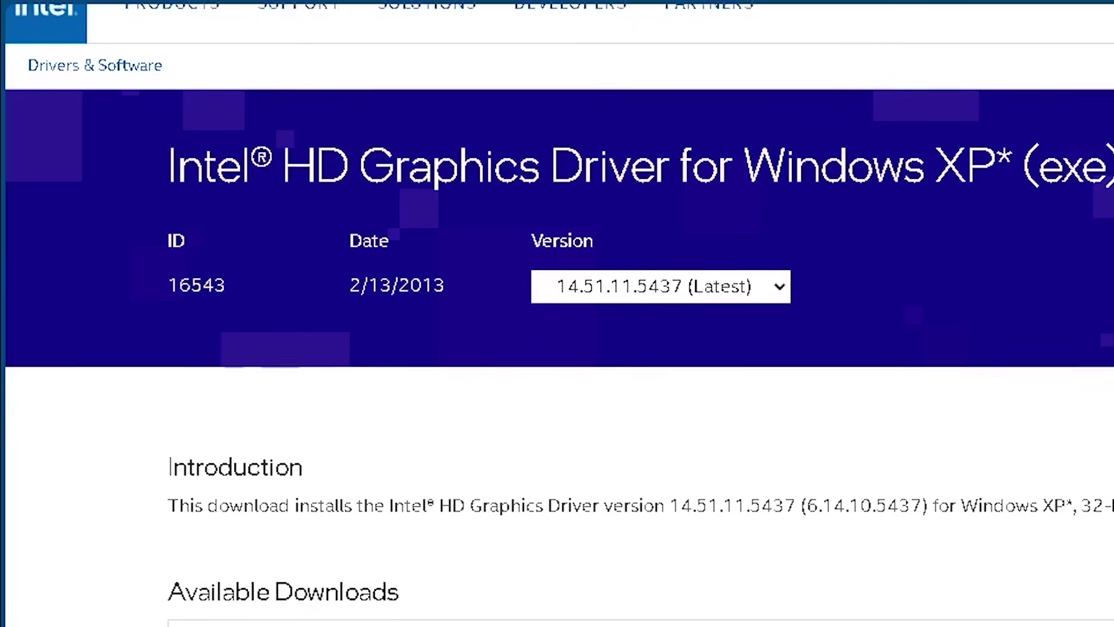
{"action": "scroll", "coordinate": [557, 313], "scroll_direction": "down", "scroll_amount": 3}
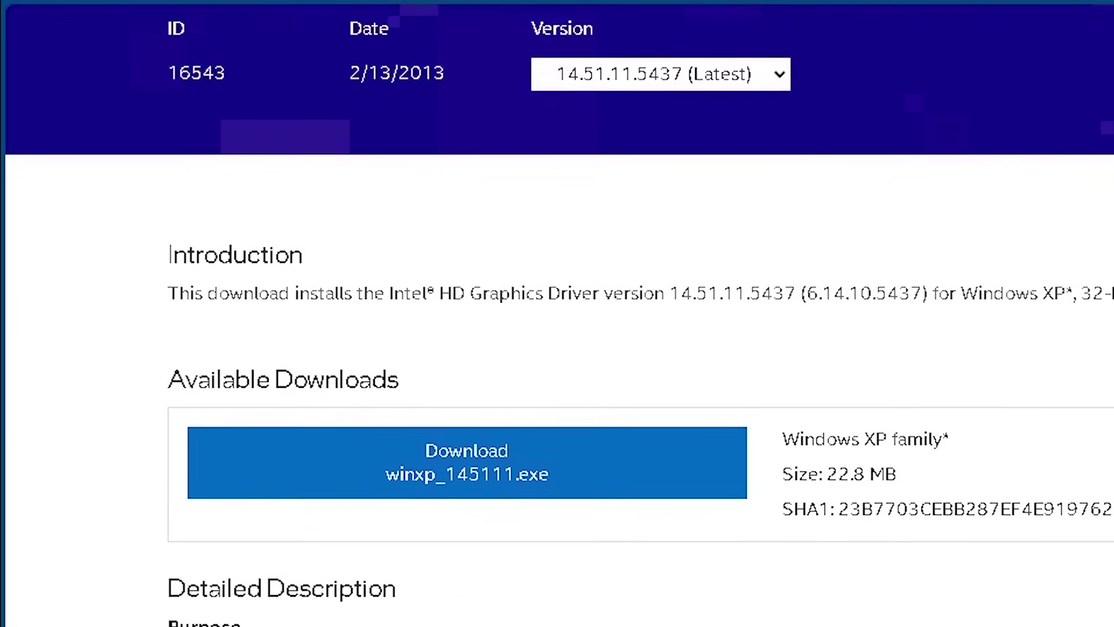
{"action": "scroll", "coordinate": [557, 314], "scroll_direction": "down", "scroll_amount": 3}
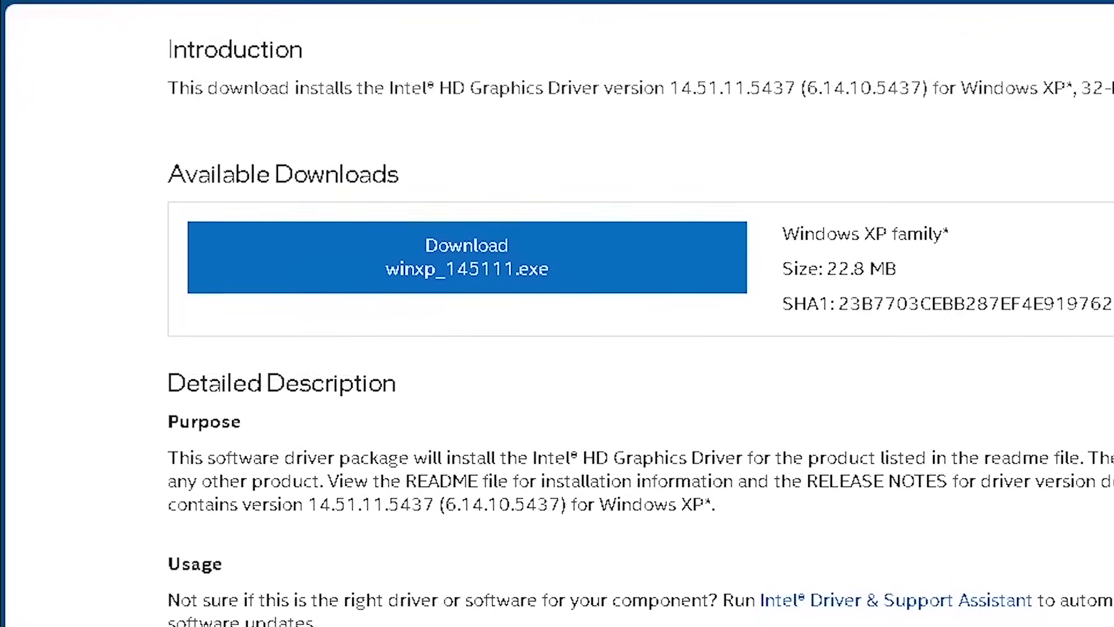
{"action": "scroll", "coordinate": [557, 313], "scroll_direction": "down", "scroll_amount": 6}
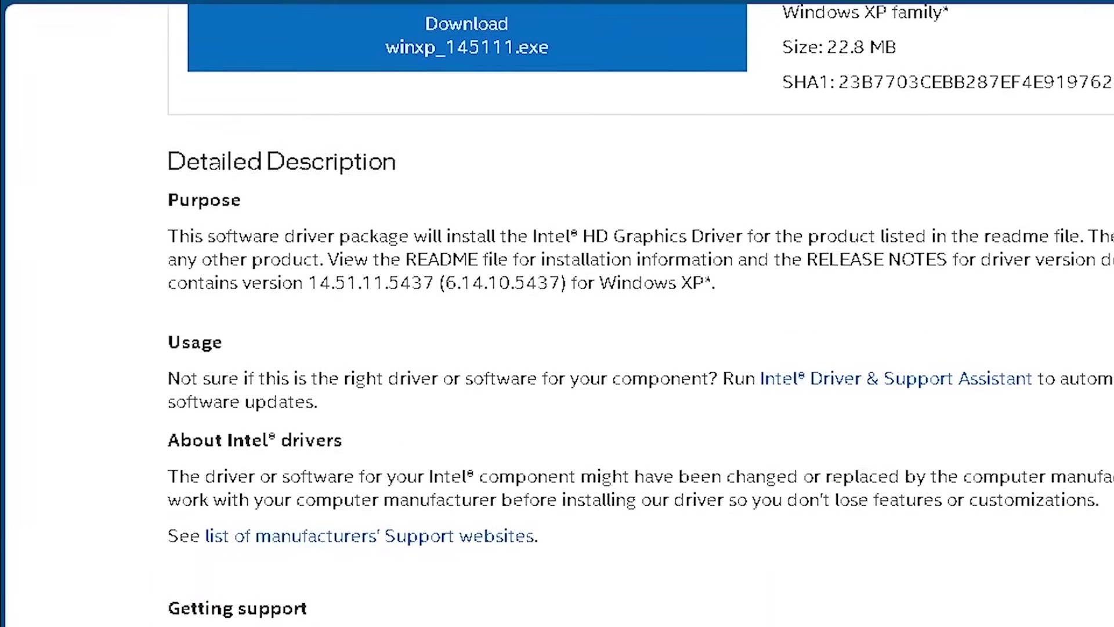
{"action": "scroll", "coordinate": [557, 313], "scroll_direction": "down", "scroll_amount": 4}
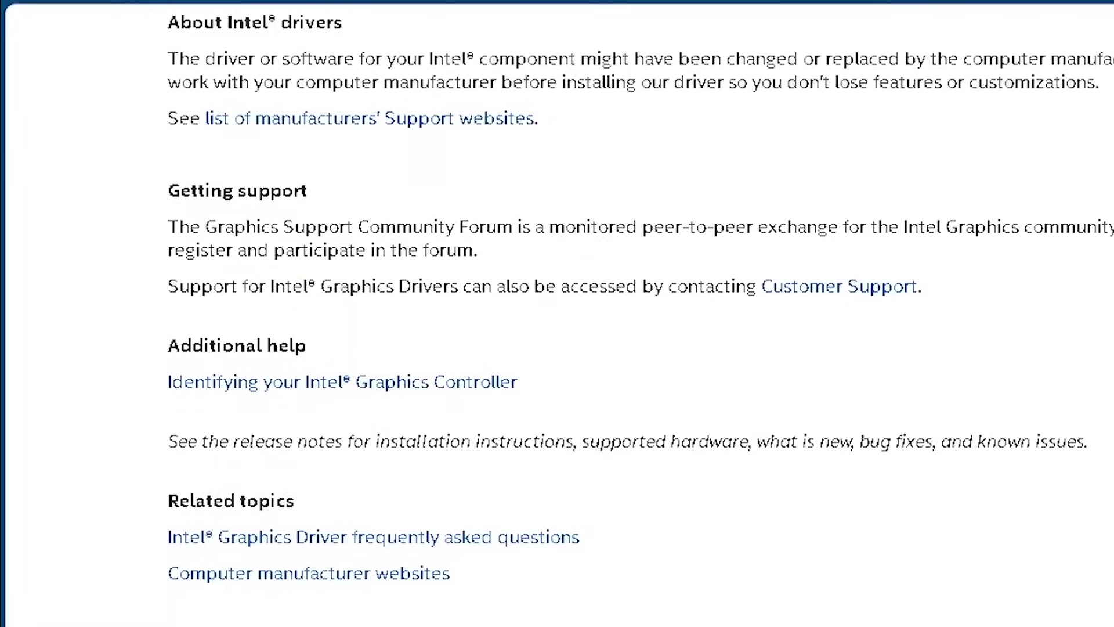
{"action": "scroll", "coordinate": [557, 314], "scroll_direction": "down", "scroll_amount": 3}
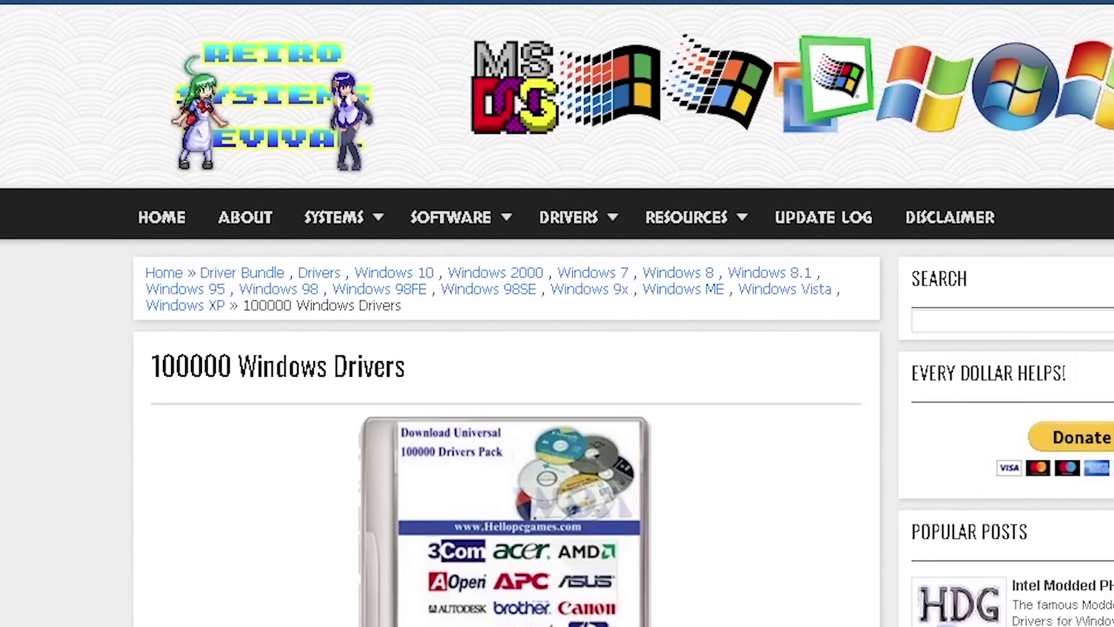
{"action": "scroll", "coordinate": [557, 313], "scroll_direction": "down", "scroll_amount": 2}
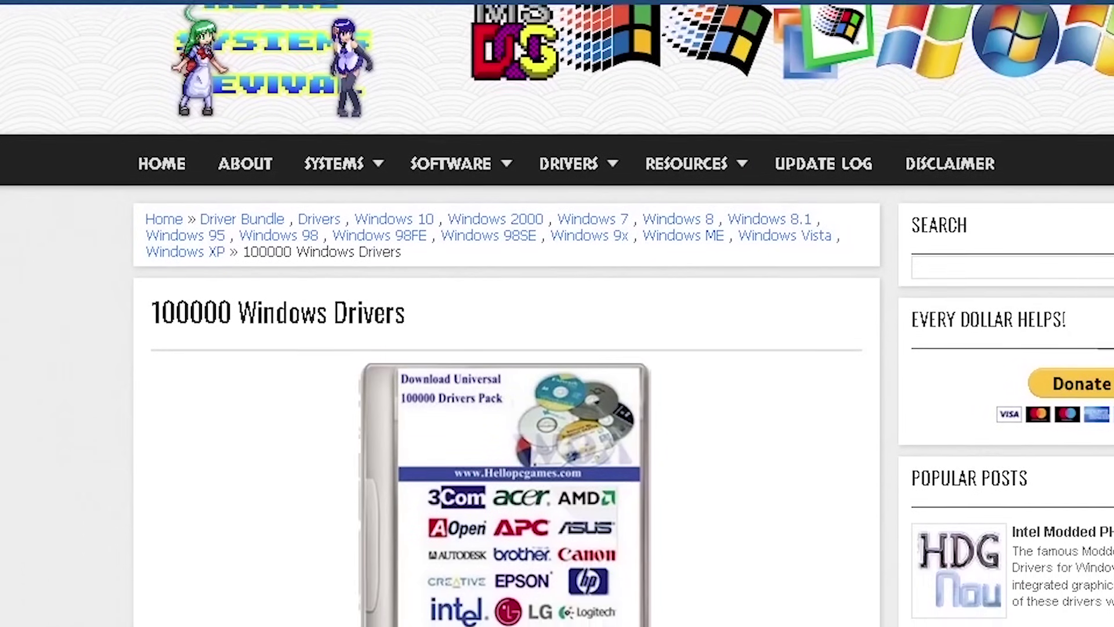
{"action": "scroll", "coordinate": [557, 313], "scroll_direction": "down", "scroll_amount": 2}
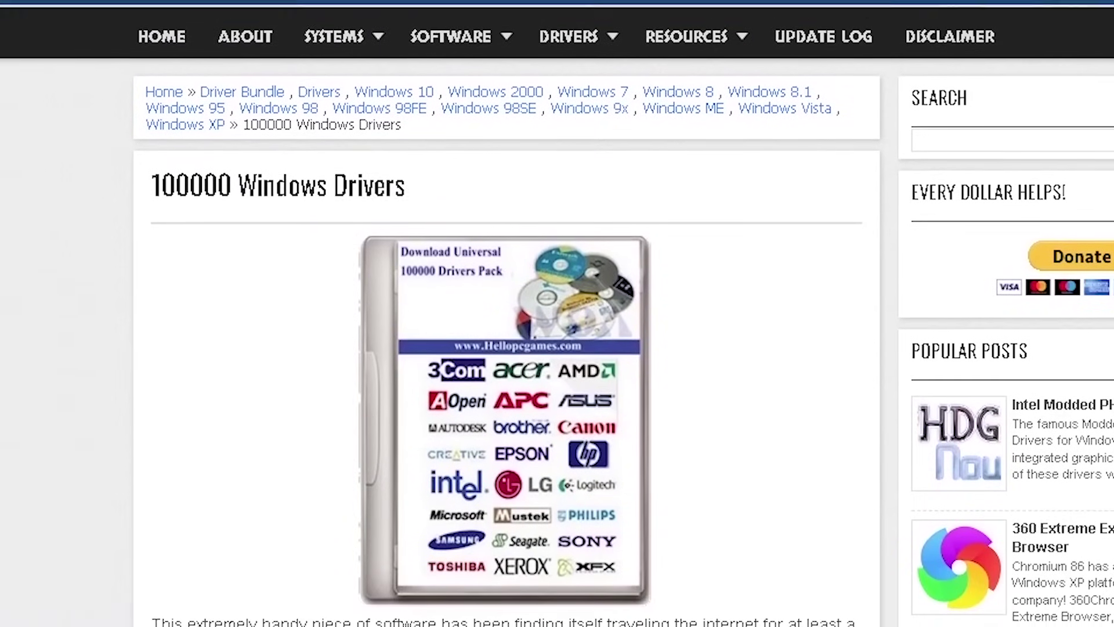
{"action": "scroll", "coordinate": [557, 314], "scroll_direction": "down", "scroll_amount": 4}
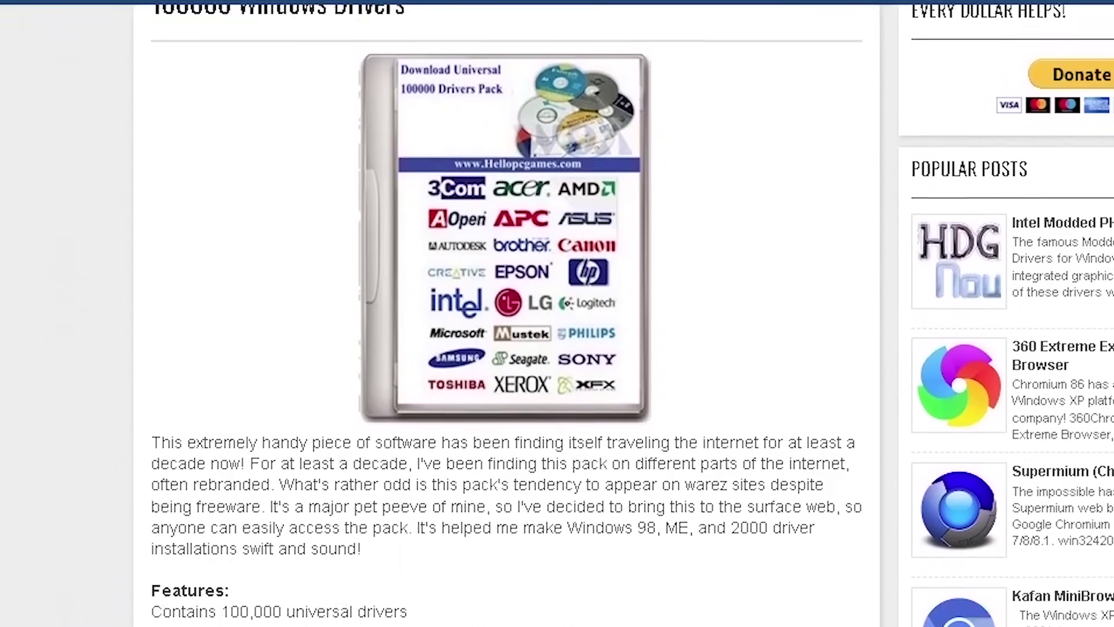
{"action": "scroll", "coordinate": [557, 314], "scroll_direction": "down", "scroll_amount": 3}
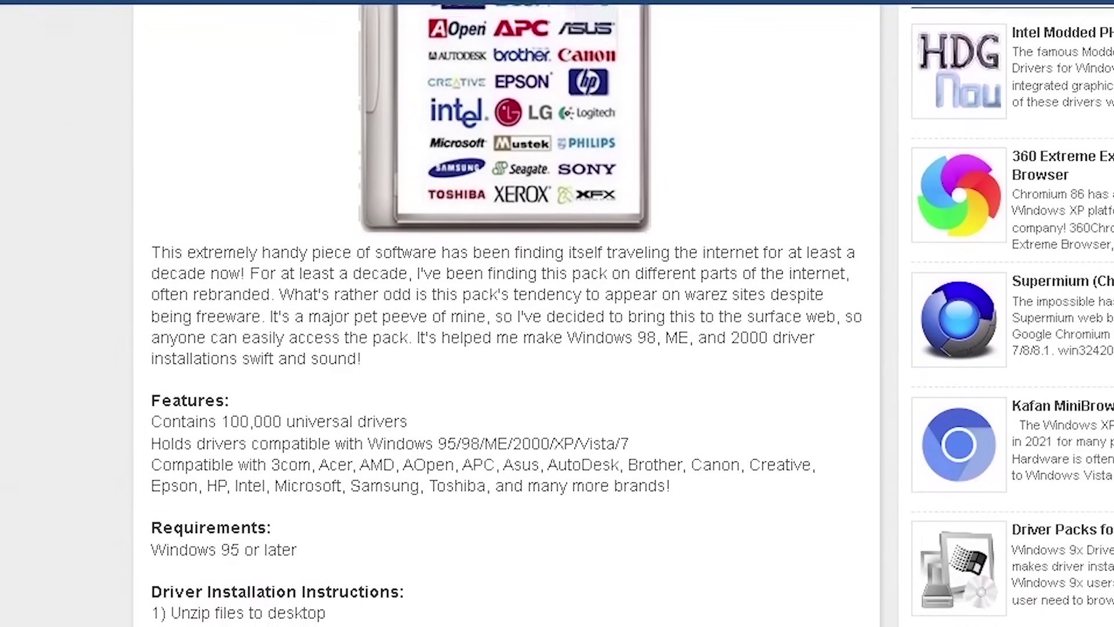
{"action": "scroll", "coordinate": [557, 314], "scroll_direction": "down", "scroll_amount": 6}
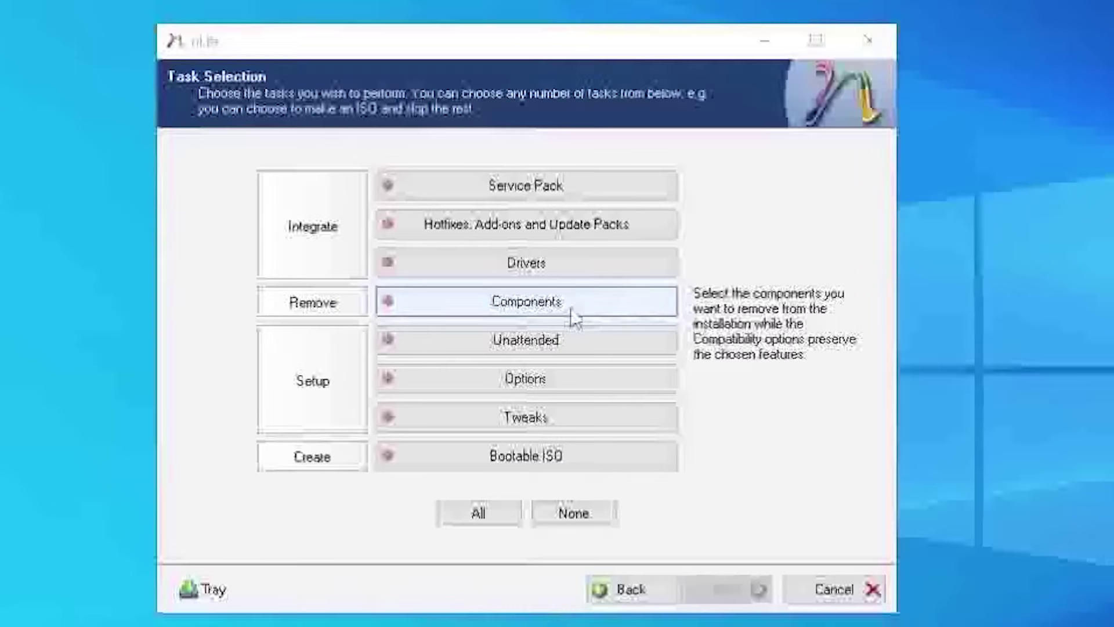
- Choose component removal in nLite, expand Applications, and ask Bard for a Windows XP answer file
{"action": "left_click", "coordinate": [571, 308]}
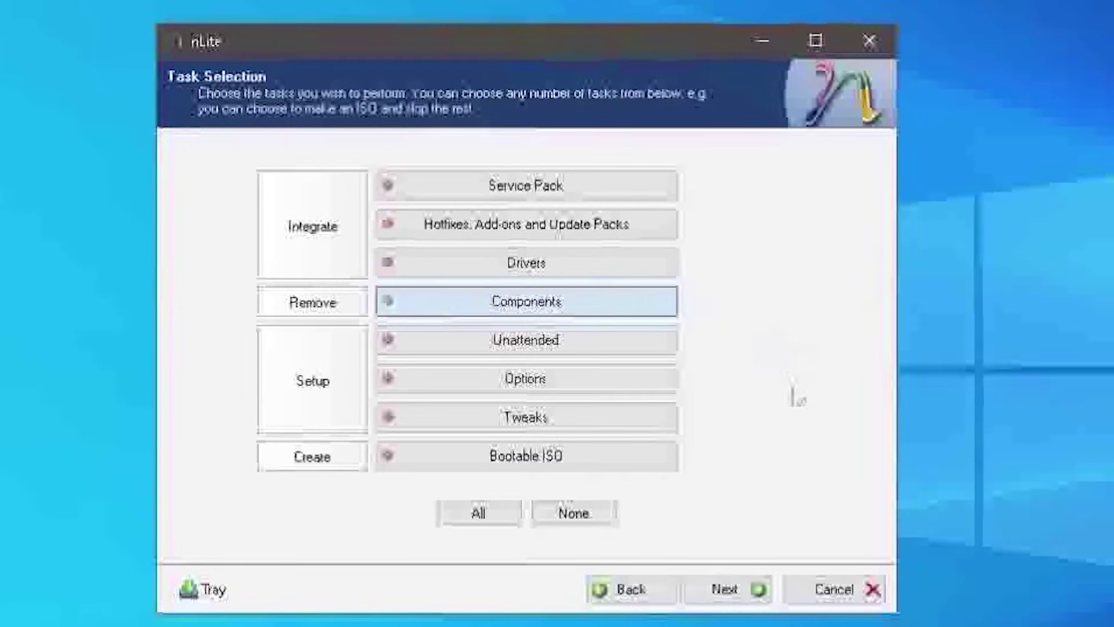
{"action": "left_click", "coordinate": [740, 592]}
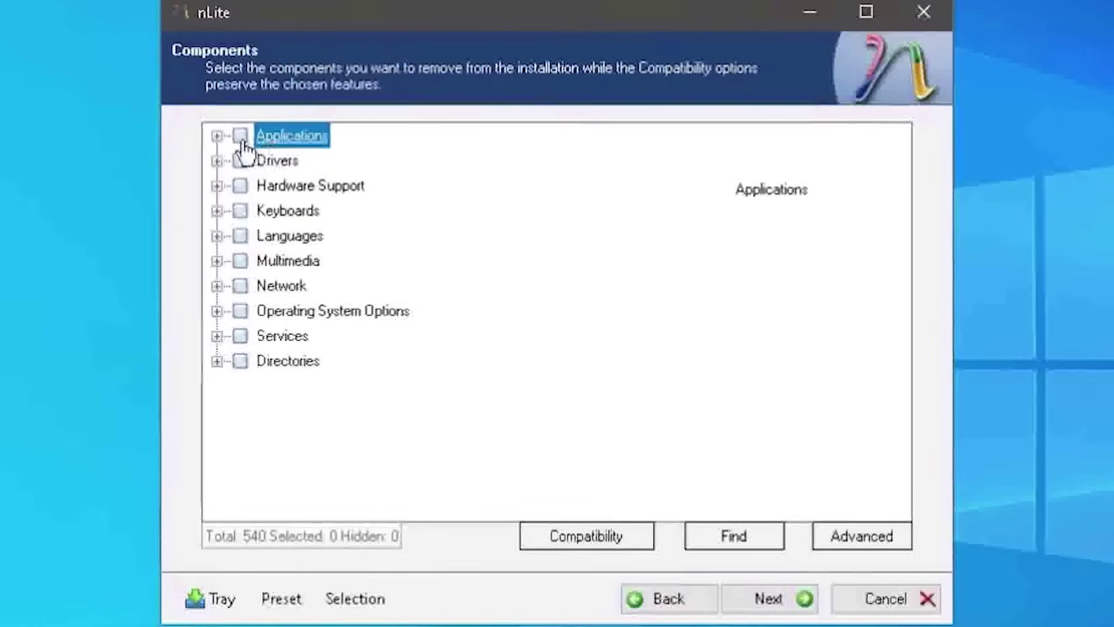
{"action": "left_click", "coordinate": [217, 137]}
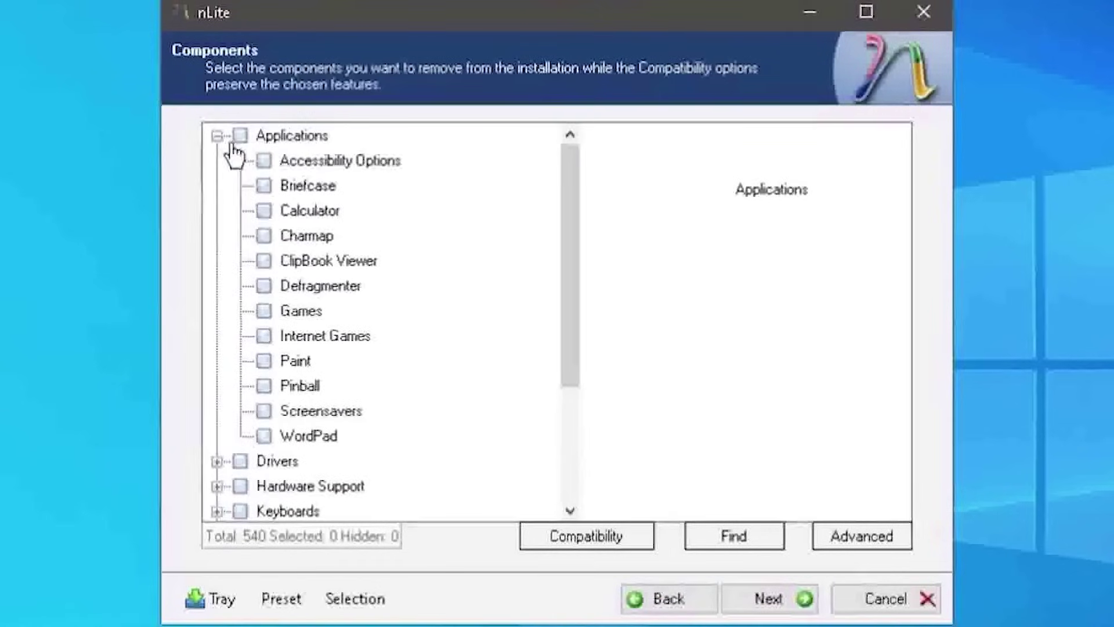
{"action": "type", "text": "e "}
{"action": "type", "text": "a windows x"}
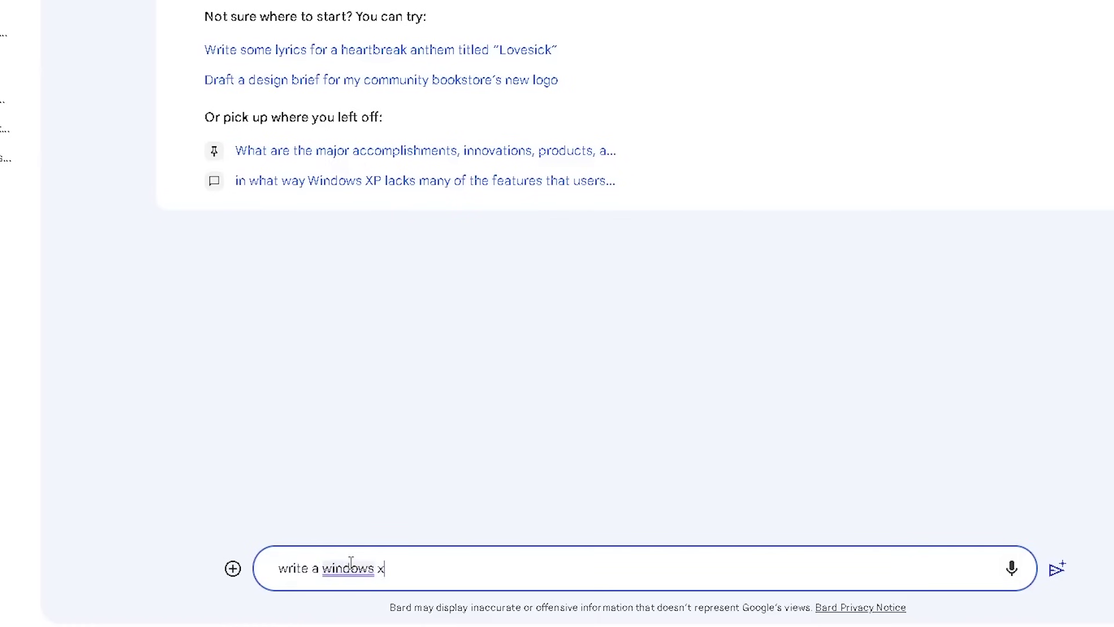
{"action": "type", "text": "p answer file"}
{"action": "key", "text": "Return"}
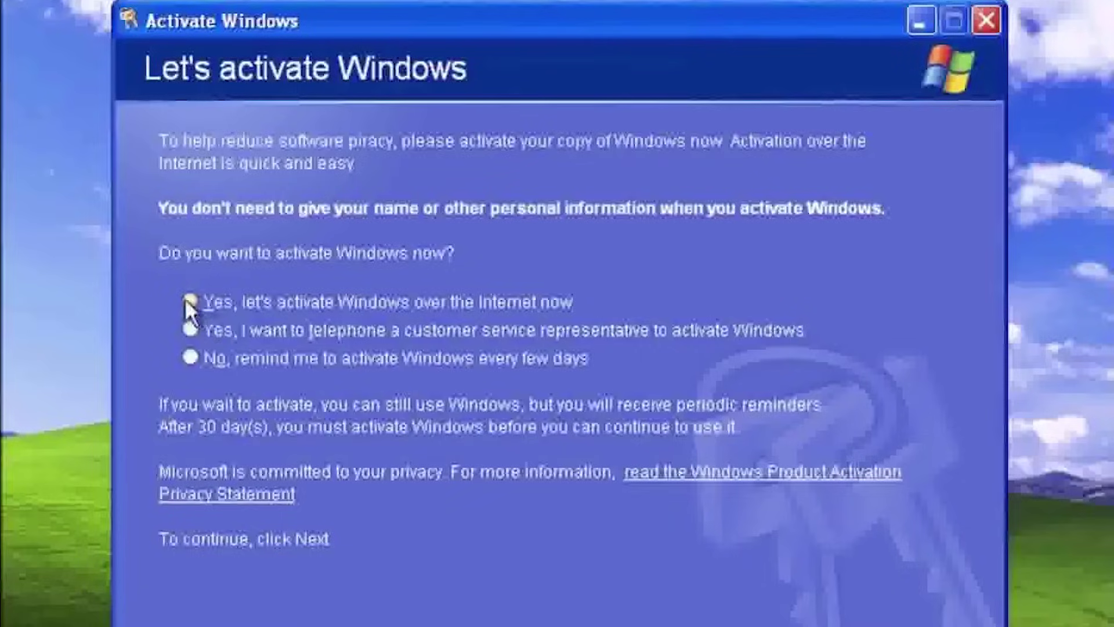
- Choose Internet activation, decline registering with Microsoft, and start activating Windows
{"action": "left_click", "coordinate": [190, 301]}
{"action": "key", "text": "Return"}
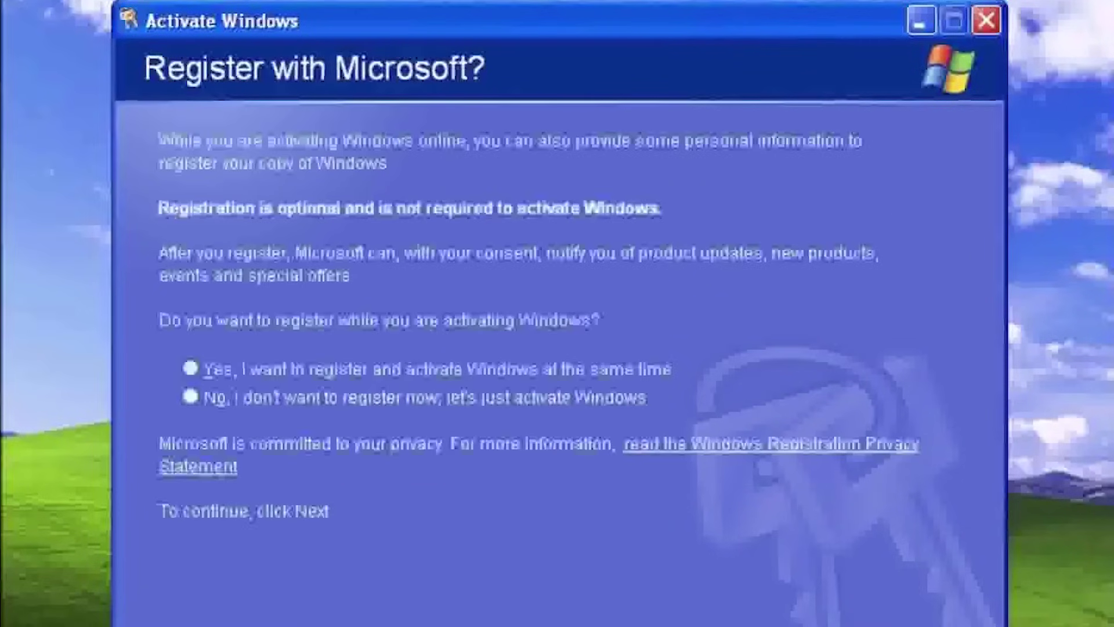
{"action": "left_click", "coordinate": [306, 392]}
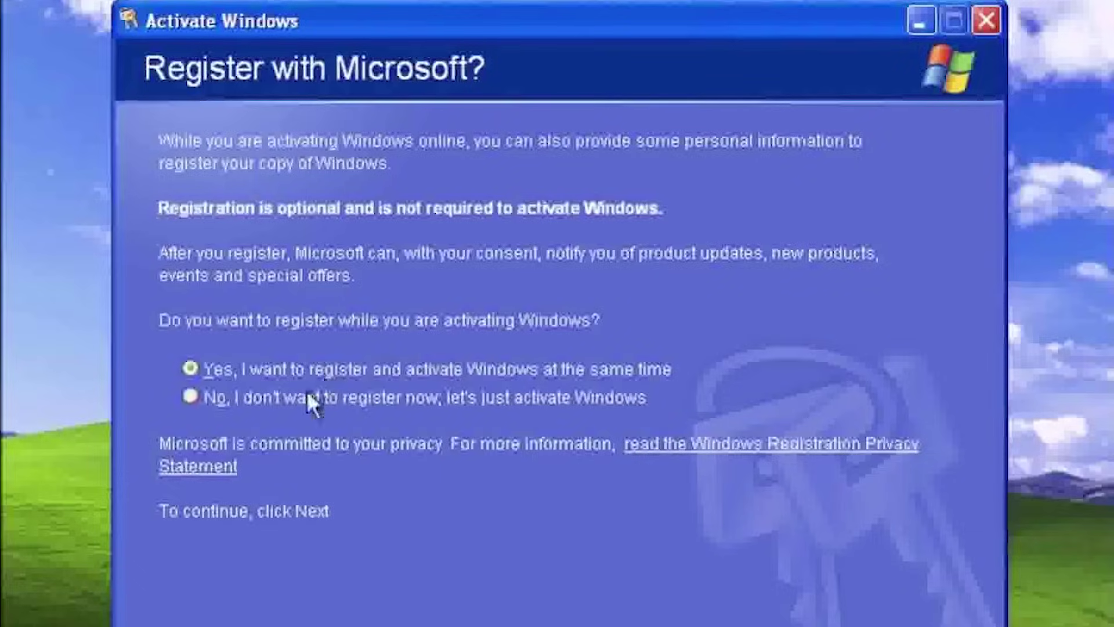
{"action": "key", "text": "Return"}
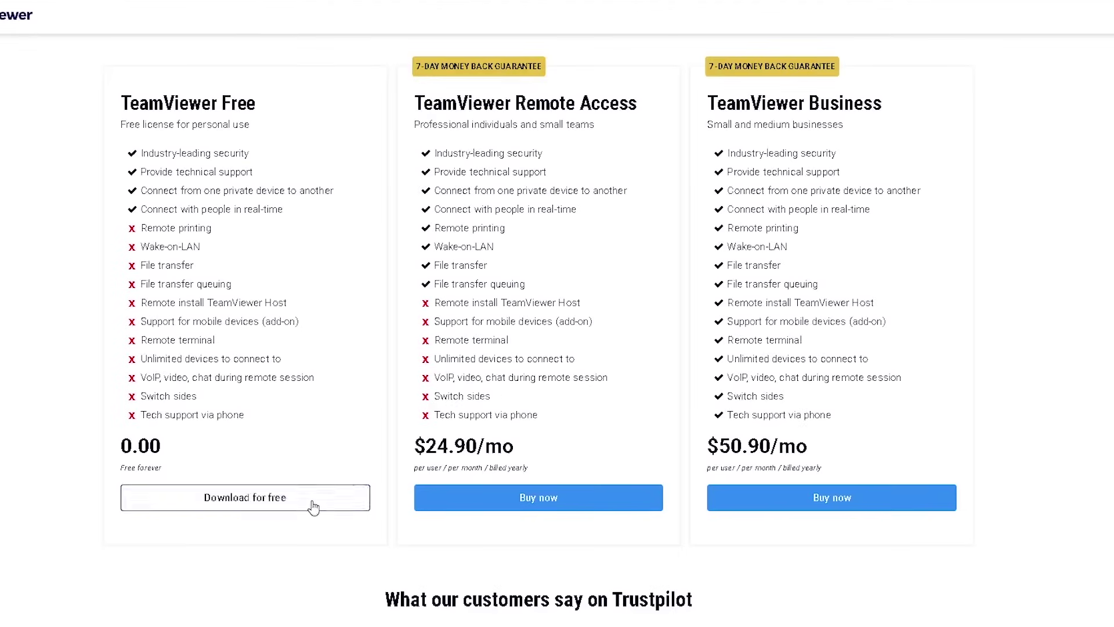
- From the free download page, open TeamViewer's previous versions, showing Version 14.7.48671 Windows downloads
{"action": "left_click", "coordinate": [318, 503]}
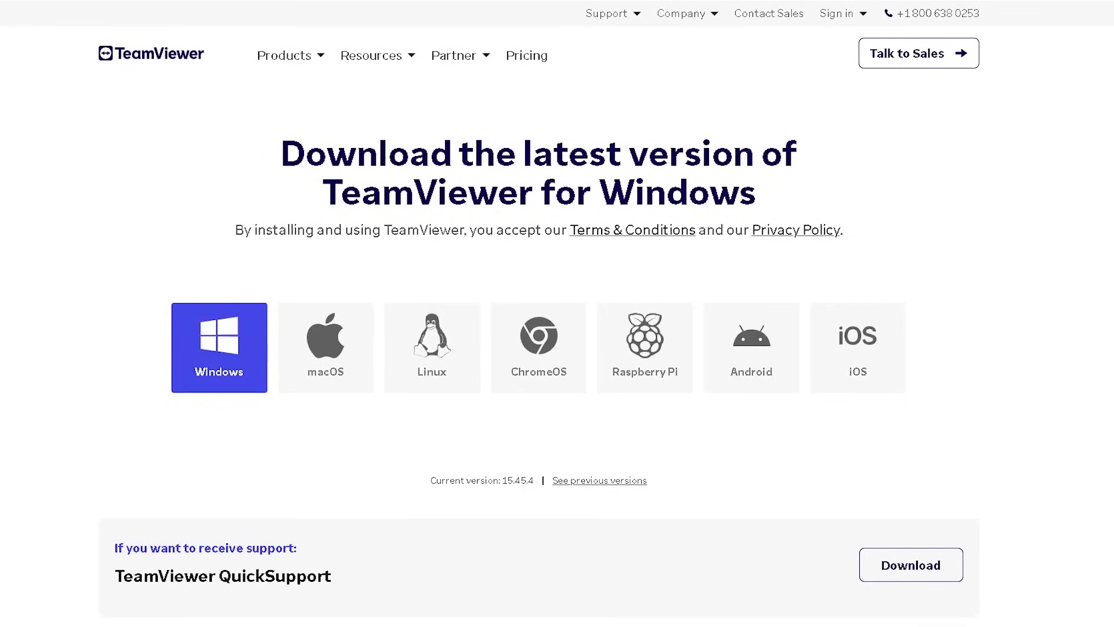
{"action": "scroll", "coordinate": [538, 348], "scroll_direction": "down", "scroll_amount": 3}
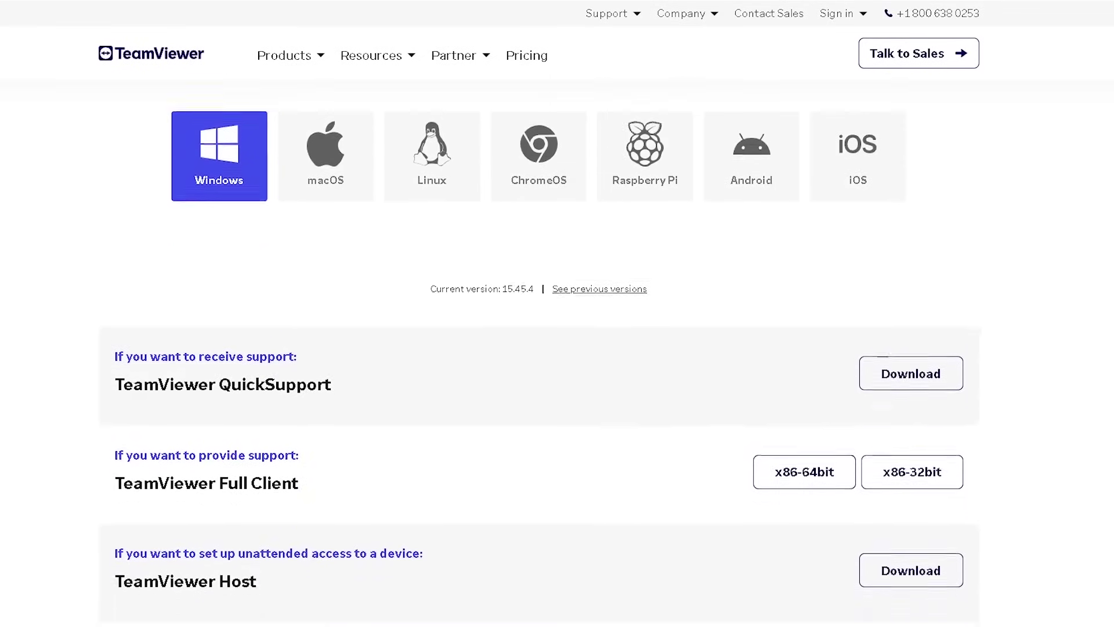
{"action": "scroll", "coordinate": [538, 371], "scroll_direction": "down", "scroll_amount": 9}
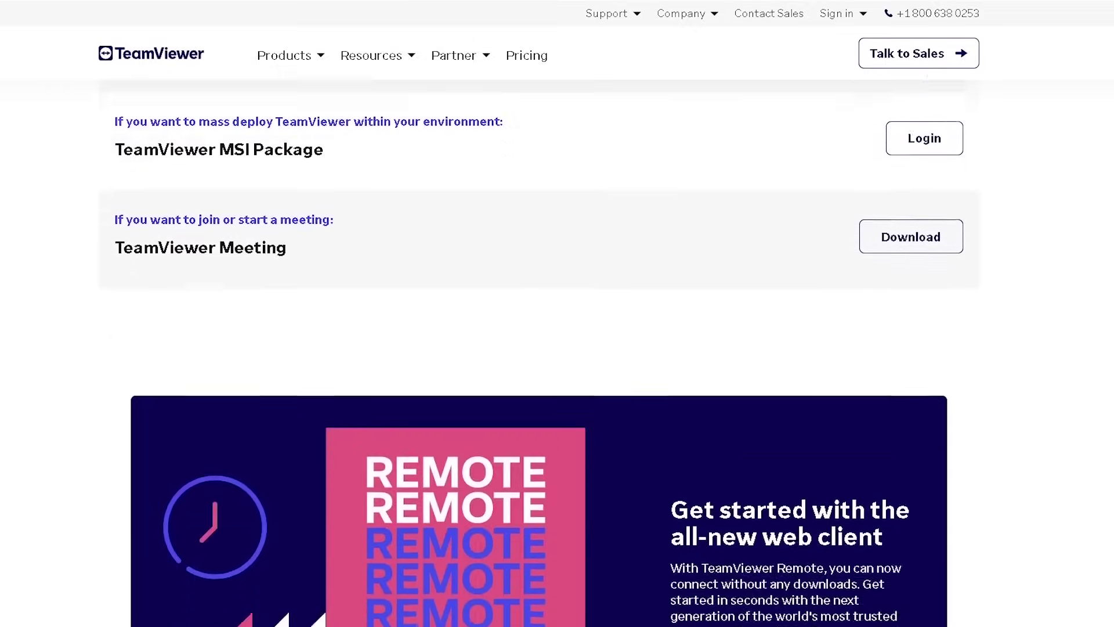
{"action": "scroll", "coordinate": [539, 348], "scroll_direction": "down", "scroll_amount": 10}
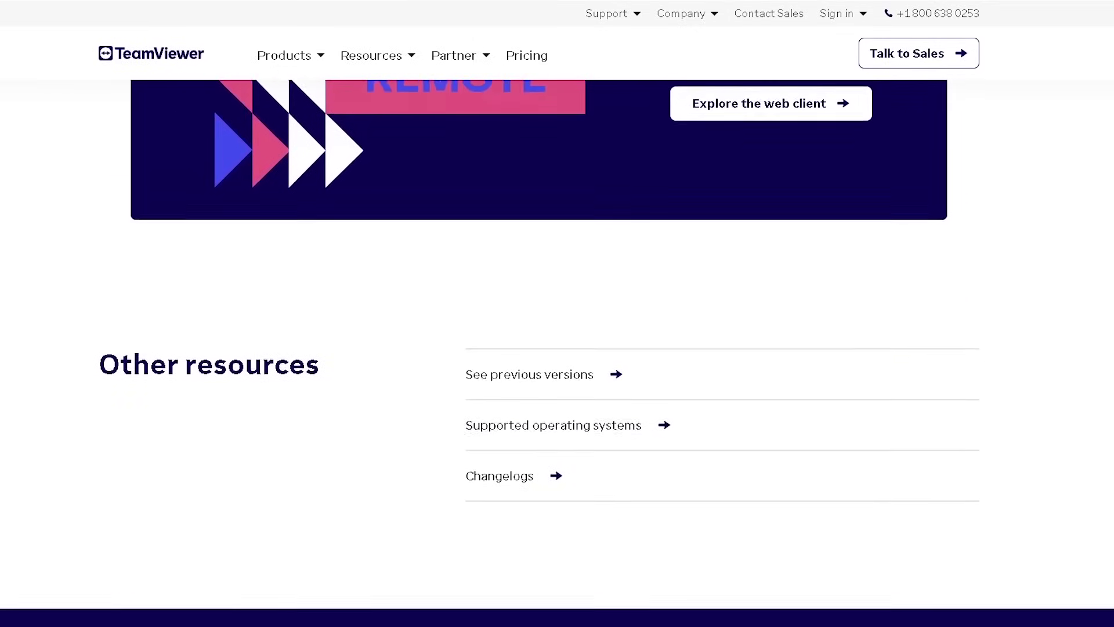
{"action": "left_click", "coordinate": [581, 376]}
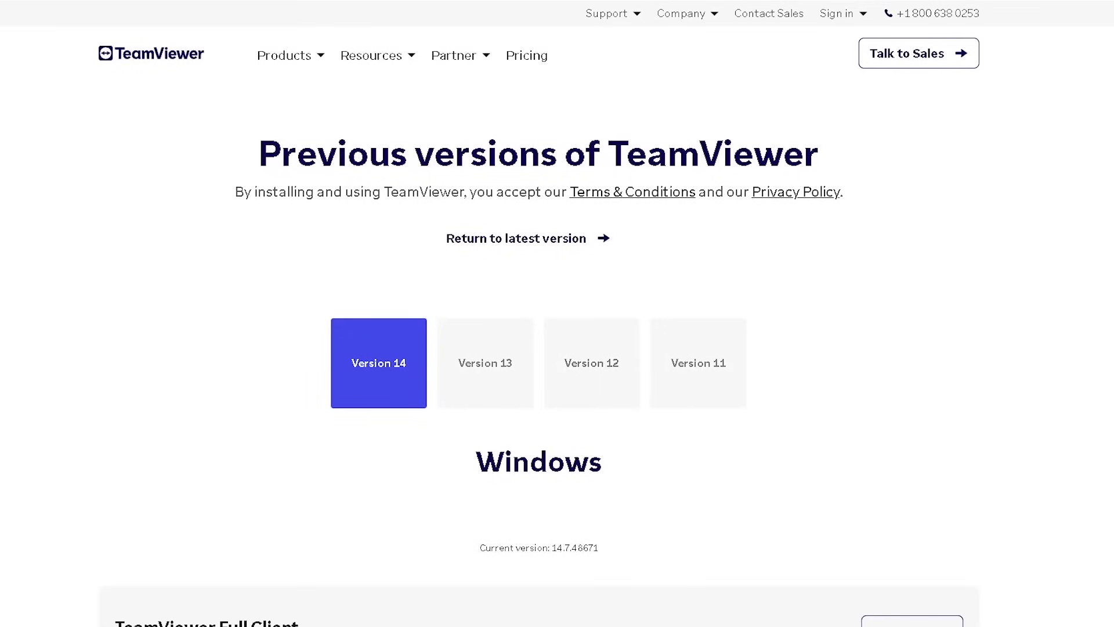
{"action": "scroll", "coordinate": [539, 370], "scroll_direction": "down", "scroll_amount": 3}
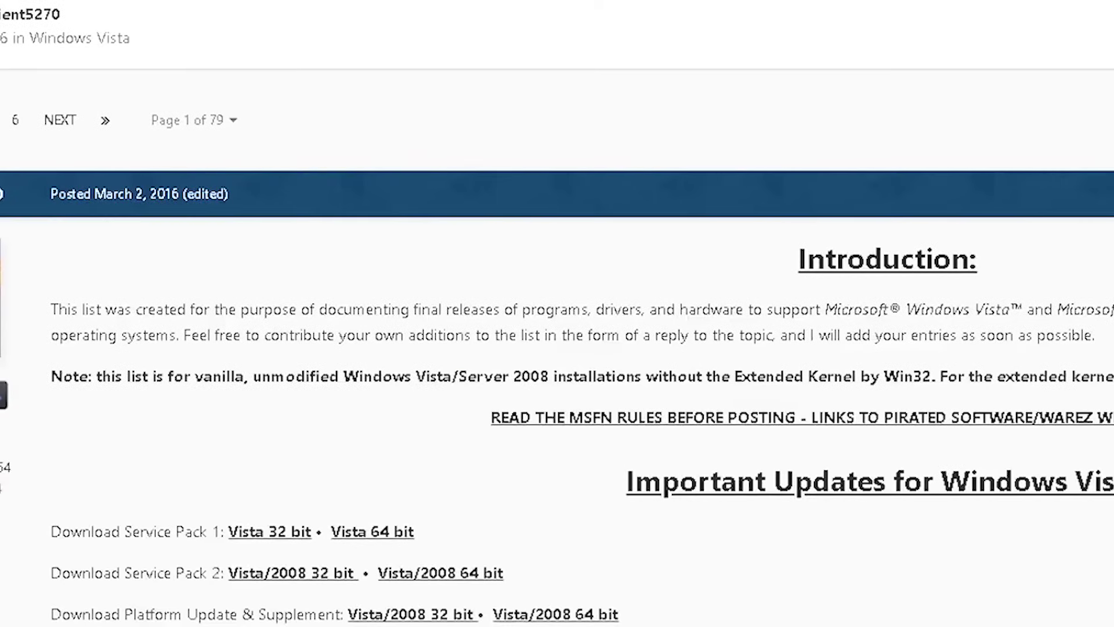
- Scroll through MSFN's Vista Web Browsers list, then the Adventures in Nostalgia channel's Popular uploads
{"action": "scroll", "coordinate": [557, 314], "scroll_direction": "down", "scroll_amount": 6}
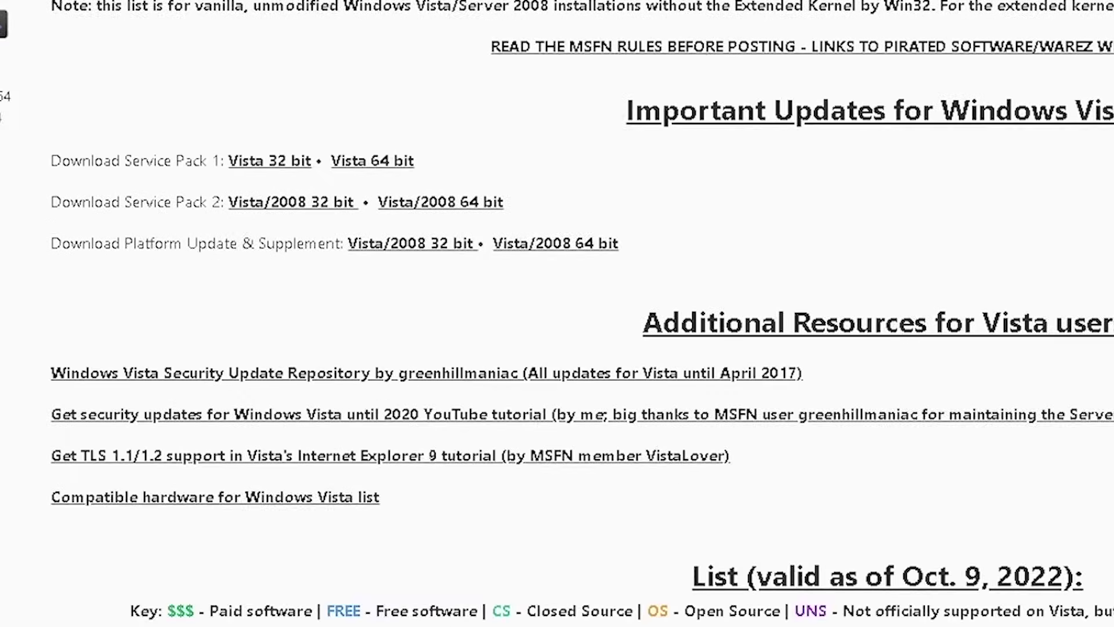
{"action": "scroll", "coordinate": [557, 313], "scroll_direction": "down", "scroll_amount": 4}
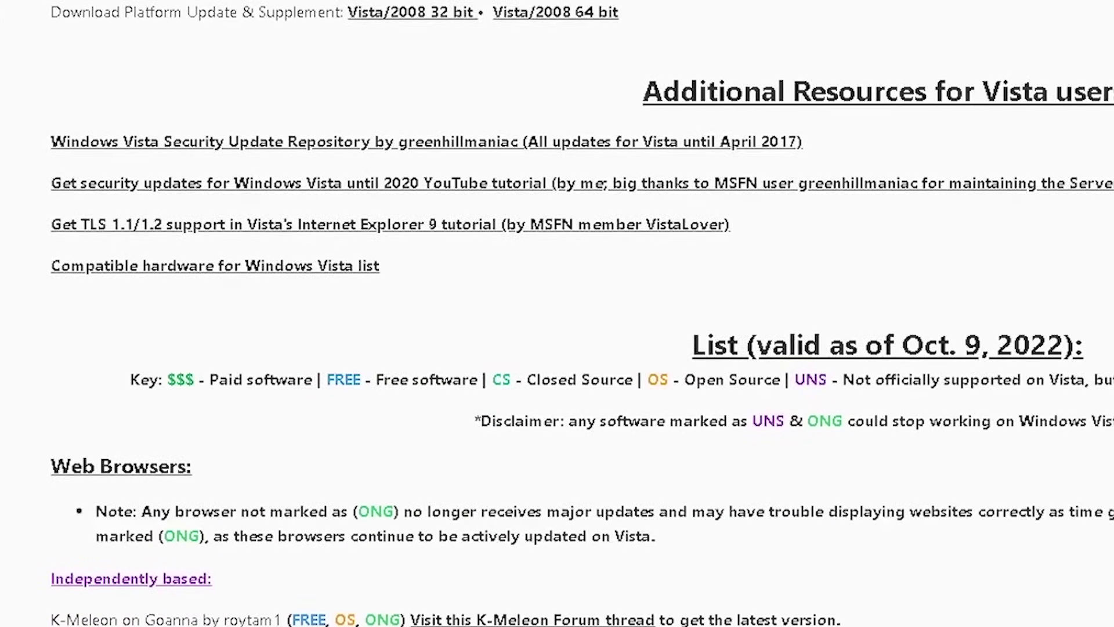
{"action": "scroll", "coordinate": [557, 313], "scroll_direction": "down", "scroll_amount": 2}
{"action": "scroll", "coordinate": [557, 313], "scroll_direction": "down", "scroll_amount": 4}
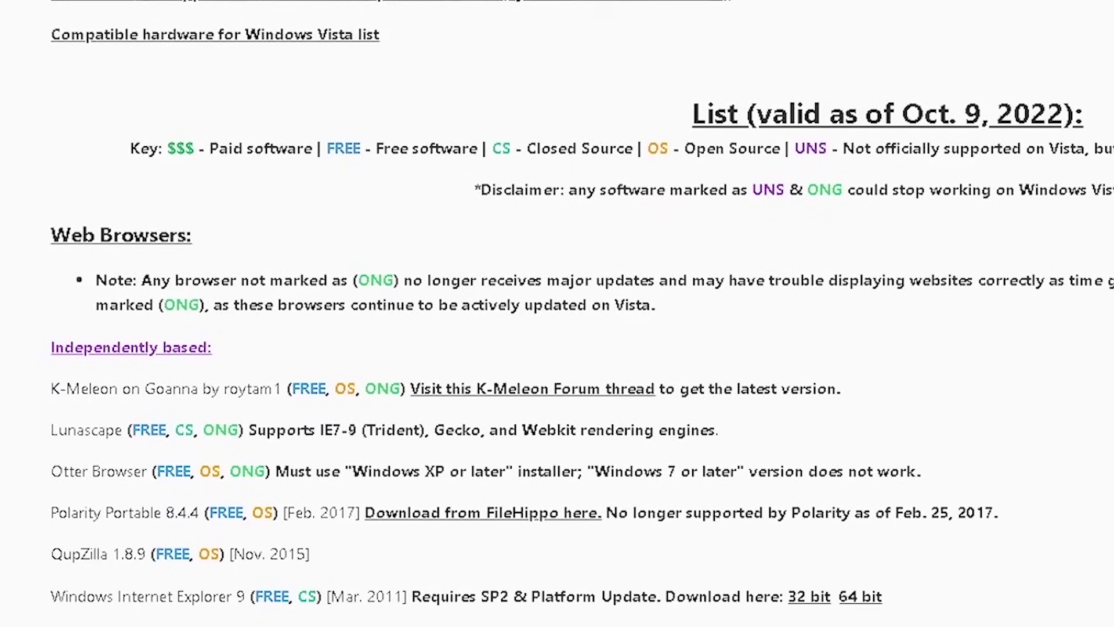
{"action": "scroll", "coordinate": [557, 313], "scroll_direction": "down", "scroll_amount": 2}
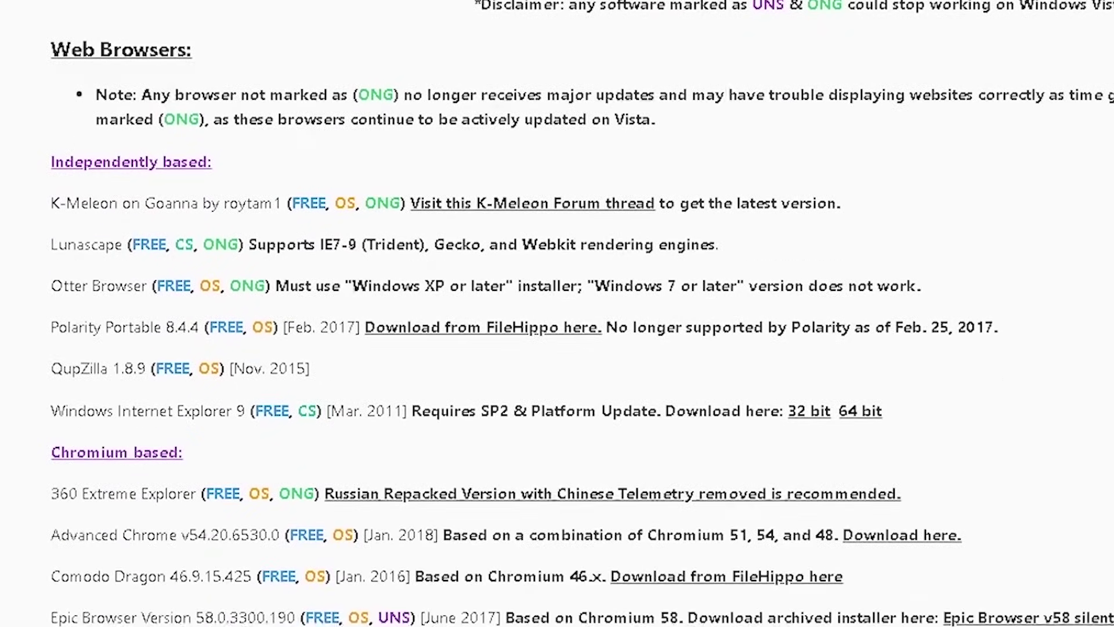
{"action": "scroll", "coordinate": [557, 314], "scroll_direction": "down", "scroll_amount": 3}
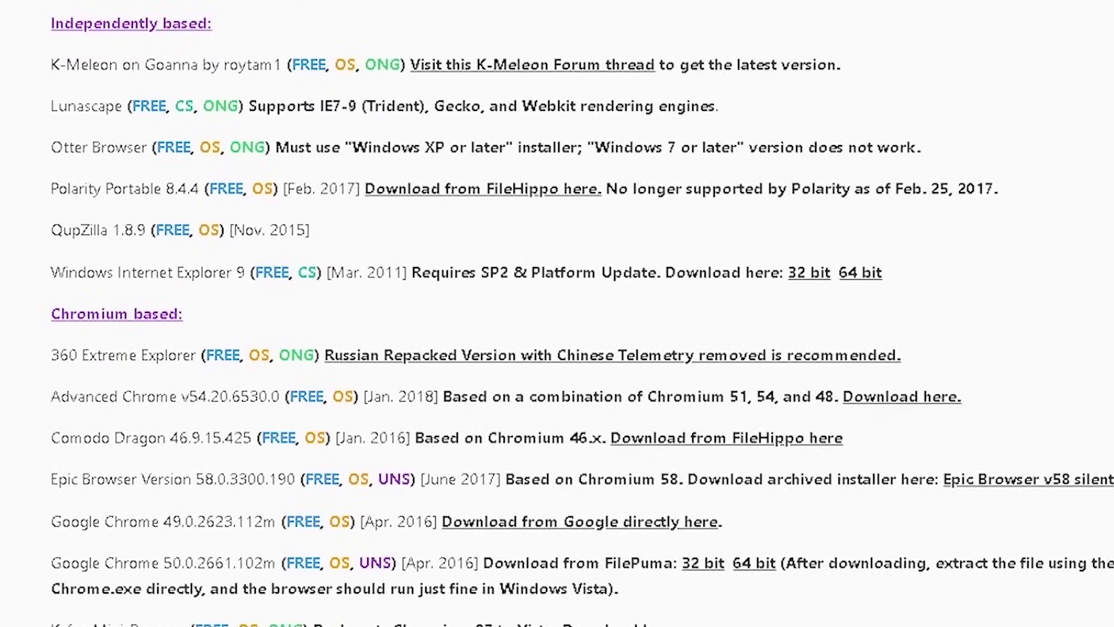
{"action": "scroll", "coordinate": [557, 313], "scroll_direction": "down", "scroll_amount": 4}
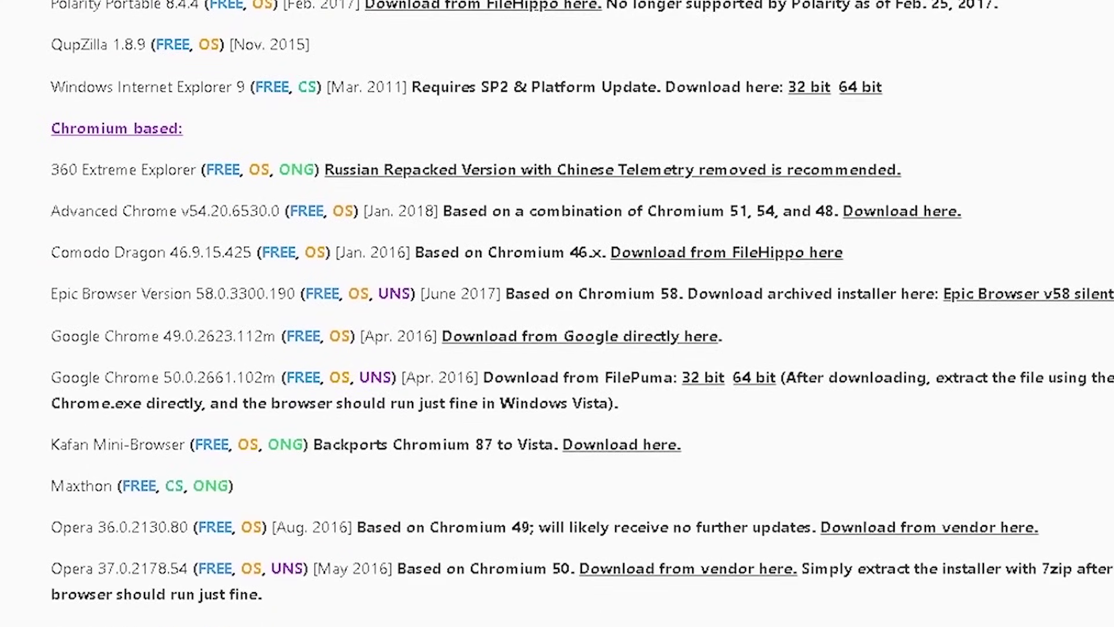
{"action": "scroll", "coordinate": [557, 313], "scroll_direction": "down", "scroll_amount": 2}
{"action": "scroll", "coordinate": [557, 313], "scroll_direction": "down", "scroll_amount": 8}
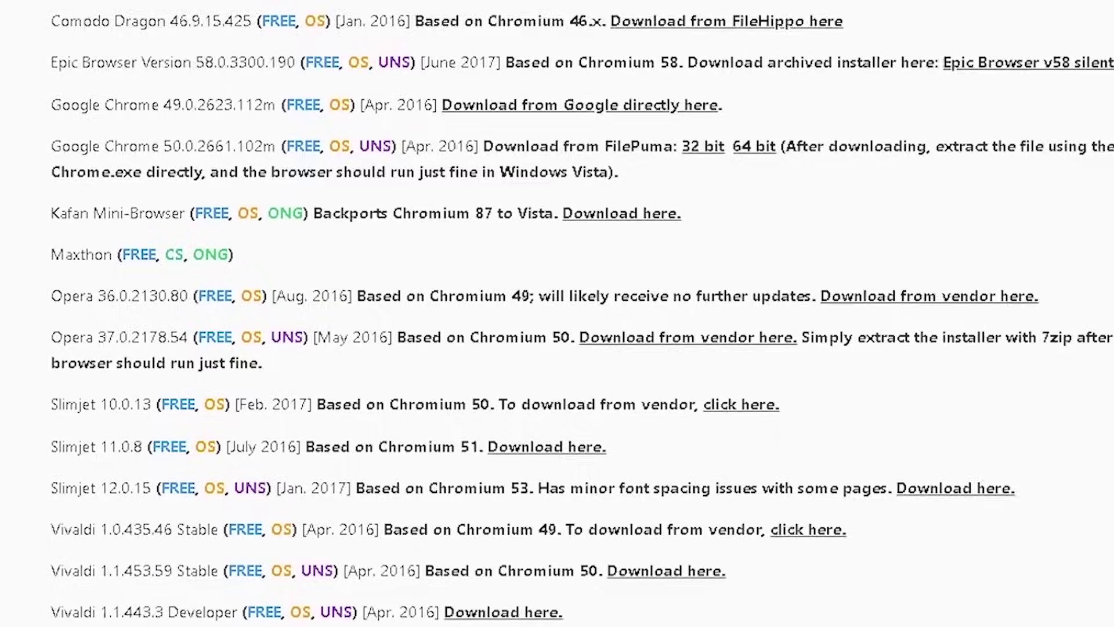
{"action": "scroll", "coordinate": [557, 313], "scroll_direction": "down", "scroll_amount": 5}
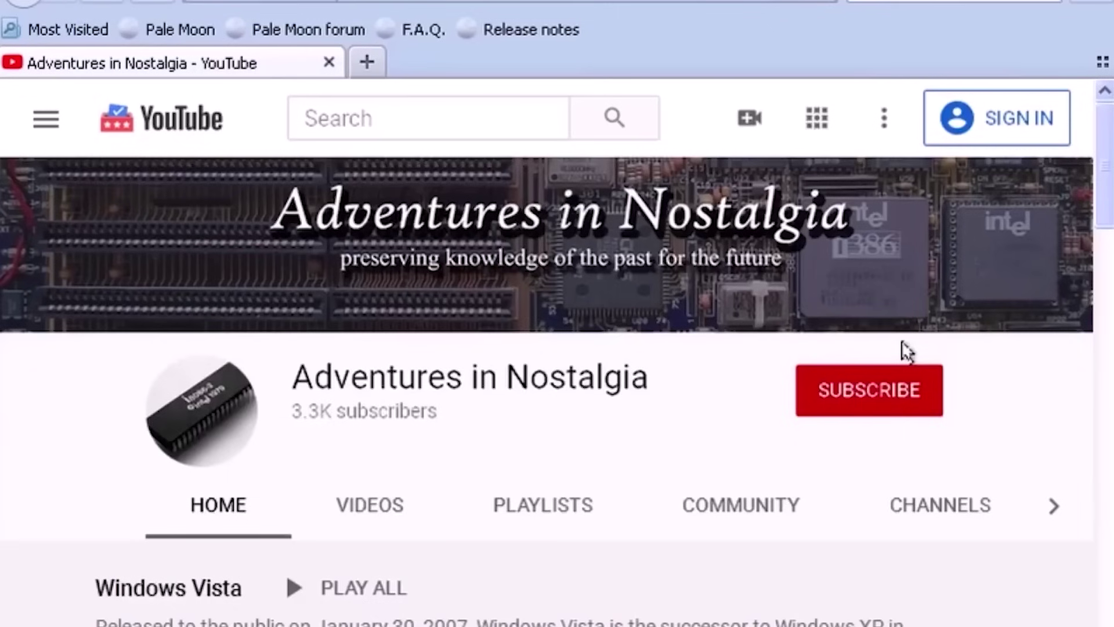
{"action": "scroll", "coordinate": [905, 351], "scroll_direction": "down", "scroll_amount": 3}
{"action": "scroll", "coordinate": [908, 351], "scroll_direction": "down", "scroll_amount": 20}
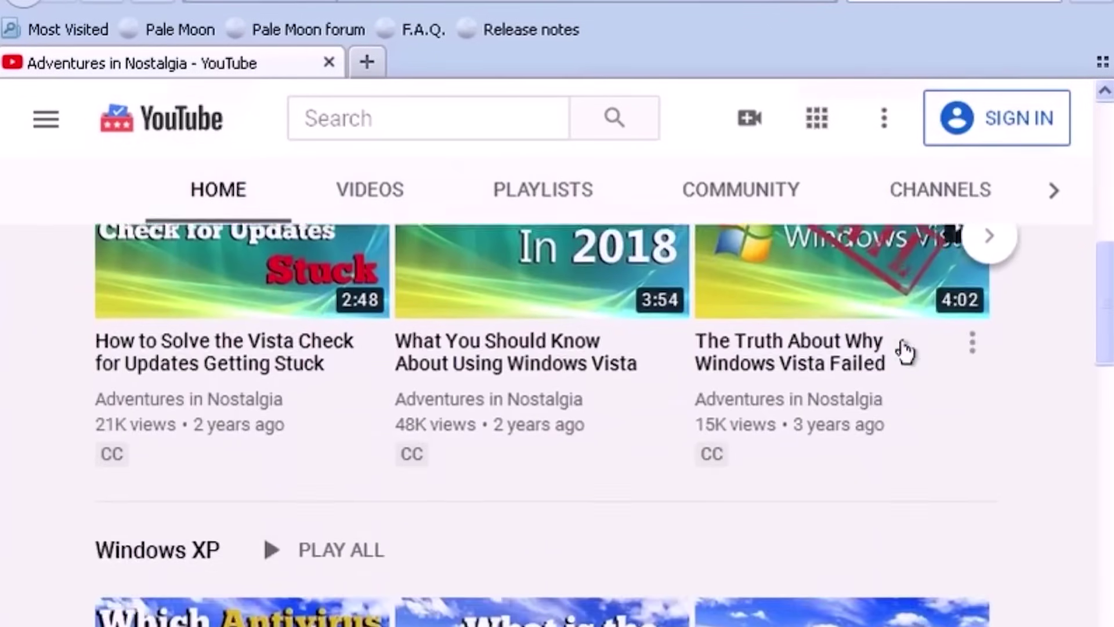
{"action": "scroll", "coordinate": [905, 351], "scroll_direction": "up", "scroll_amount": 15}
{"action": "scroll", "coordinate": [906, 349], "scroll_direction": "down", "scroll_amount": 1}
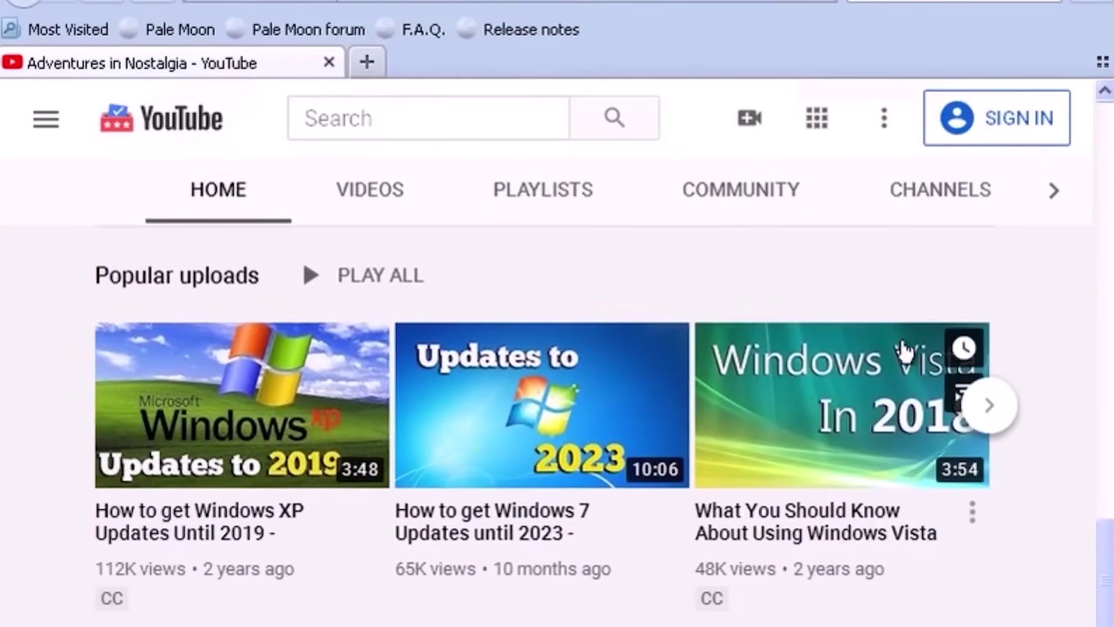